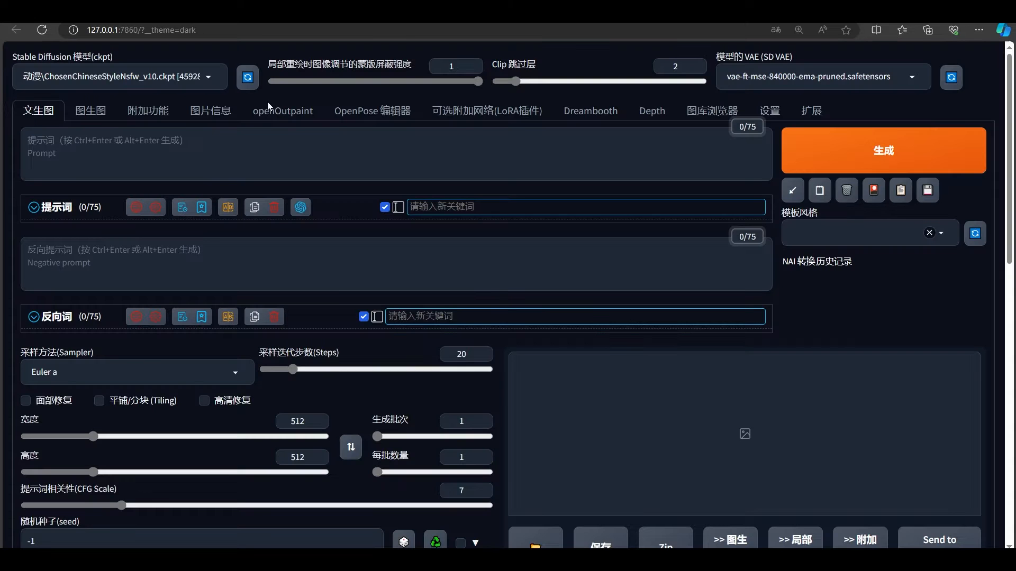
scroll(317, 349, down, 4)
scroll(334, 355, up, 1)
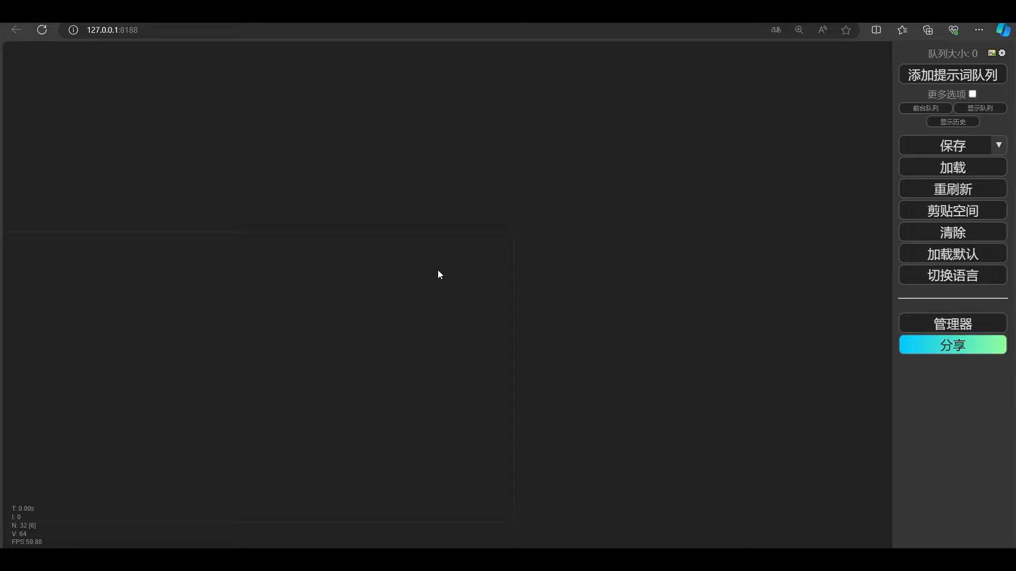
drag(609, 382, 567, 359)
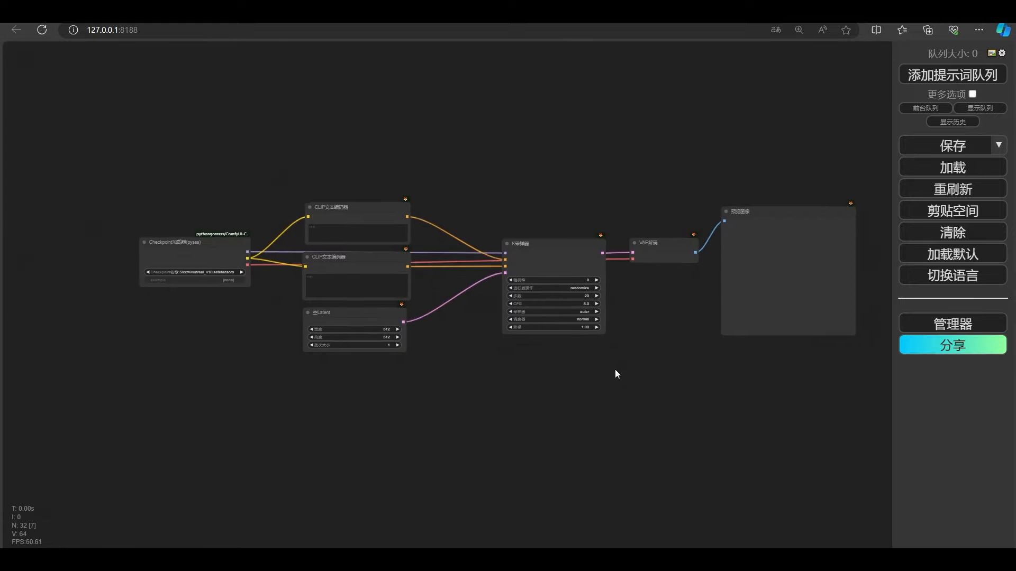
scroll(567, 358, up, 1)
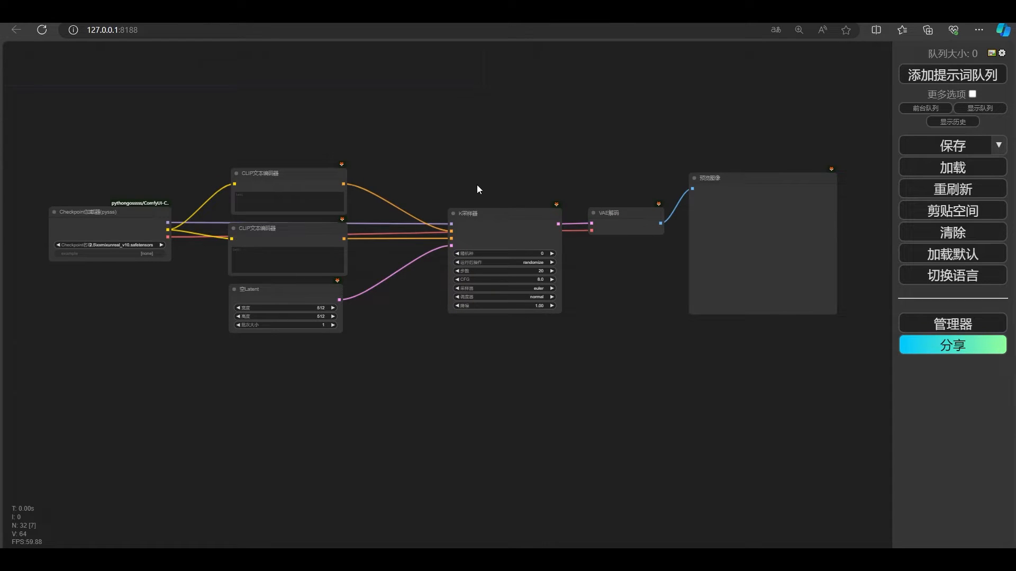
click(481, 215)
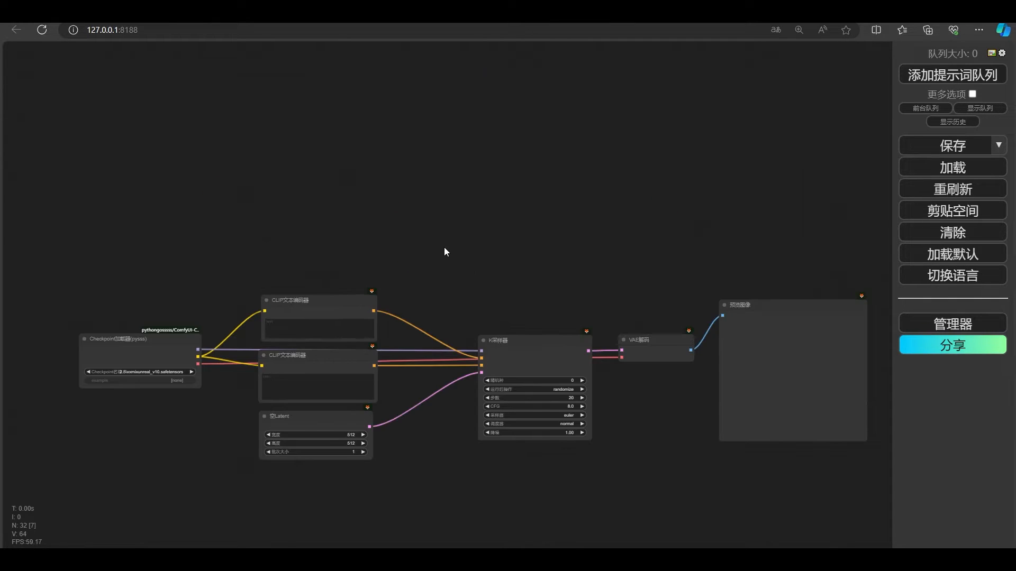
Step: Add a ControlNet应用 node and a ControlNet应用(高级) node side by side above the text-to-image workflow
right_click(416, 207)
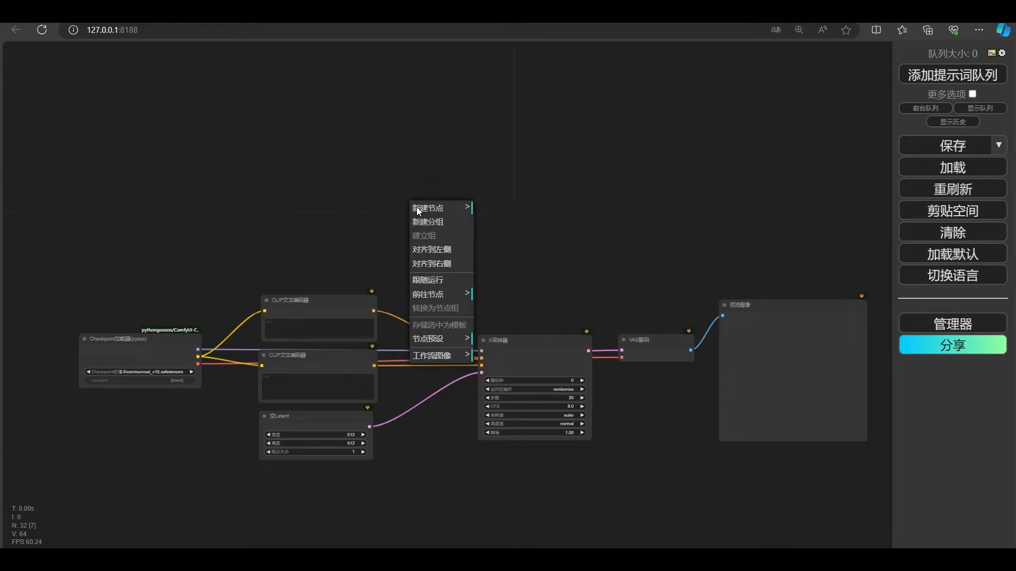
click(417, 207)
click(500, 254)
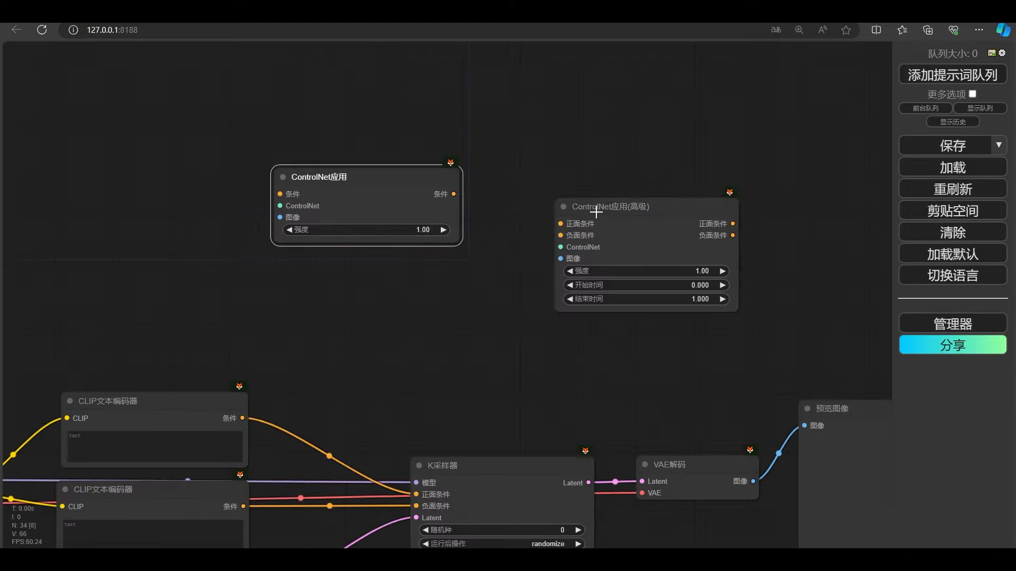
drag(578, 204, 582, 169)
scroll(579, 172, up, 3)
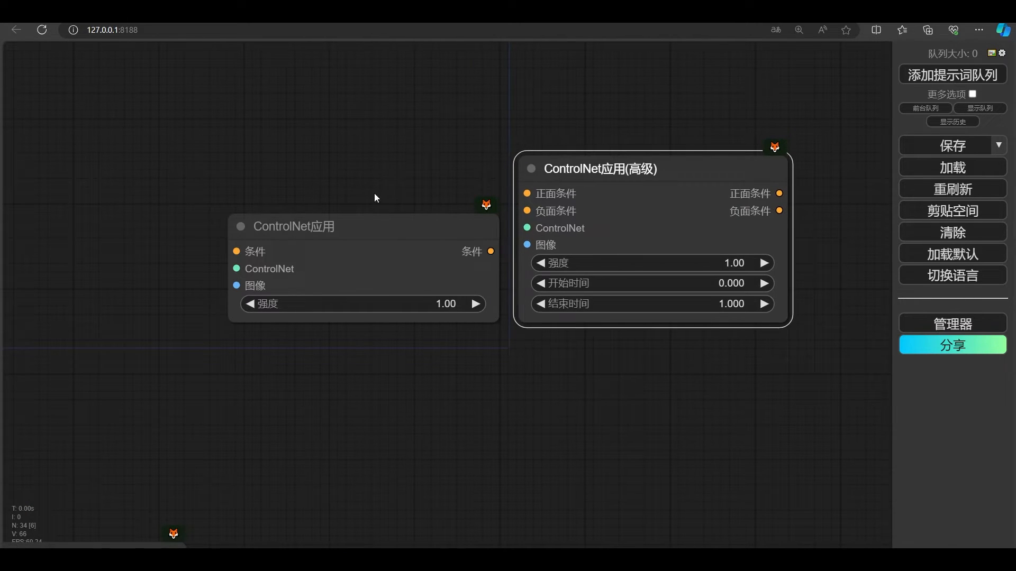
Step: Compare the strength, start and end parameters of both ControlNet nodes with the control weight and control step settings in Stable Diffusion WebUI
click(386, 227)
click(588, 285)
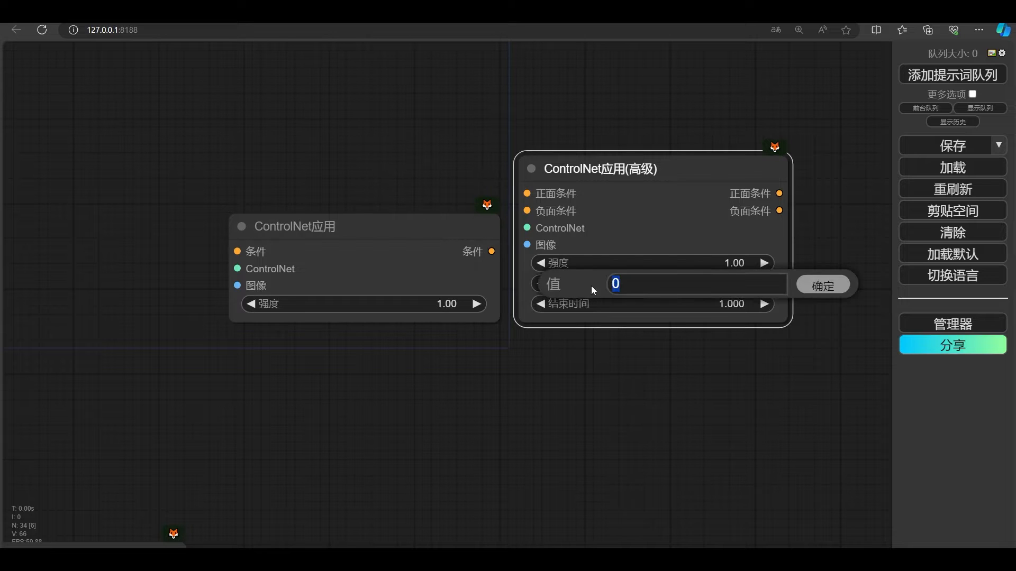
click(563, 304)
click(795, 307)
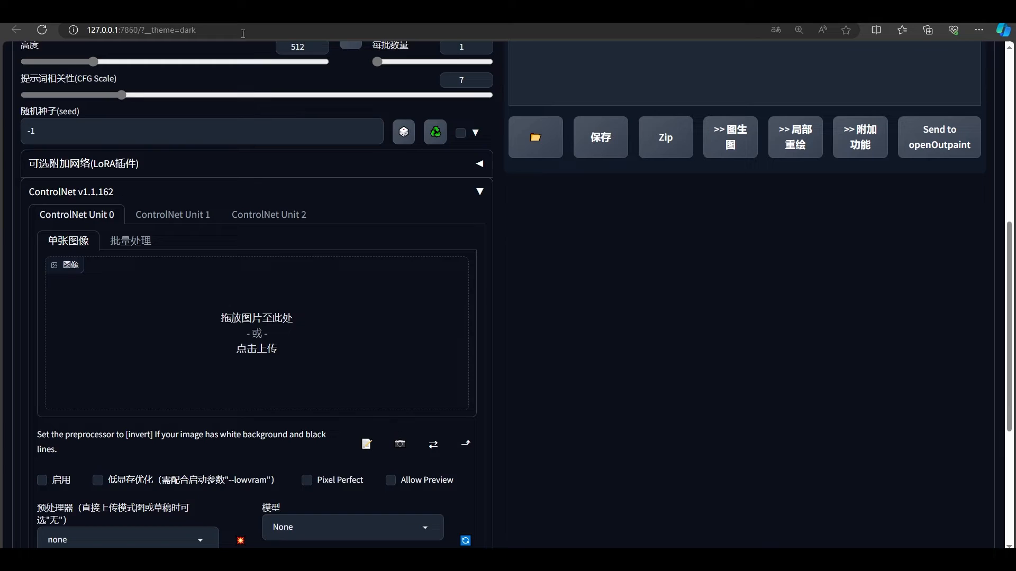
scroll(214, 328, down, 5)
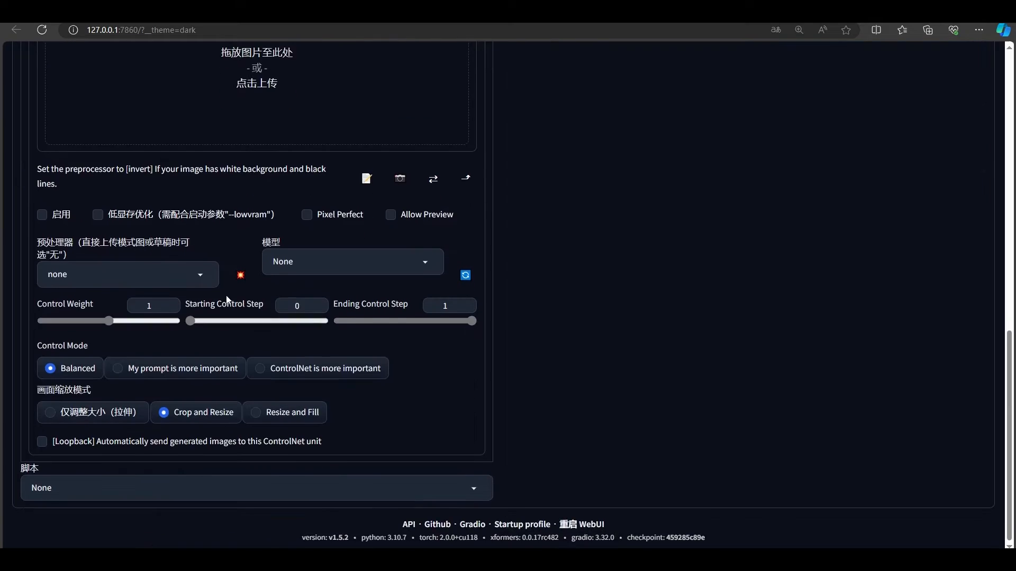
mouse_move(190, 321)
mouse_down()
mouse_move(231, 321)
mouse_move(188, 321)
mouse_up()
mouse_move(471, 321)
mouse_down()
mouse_move(385, 321)
mouse_move(473, 321)
mouse_up()
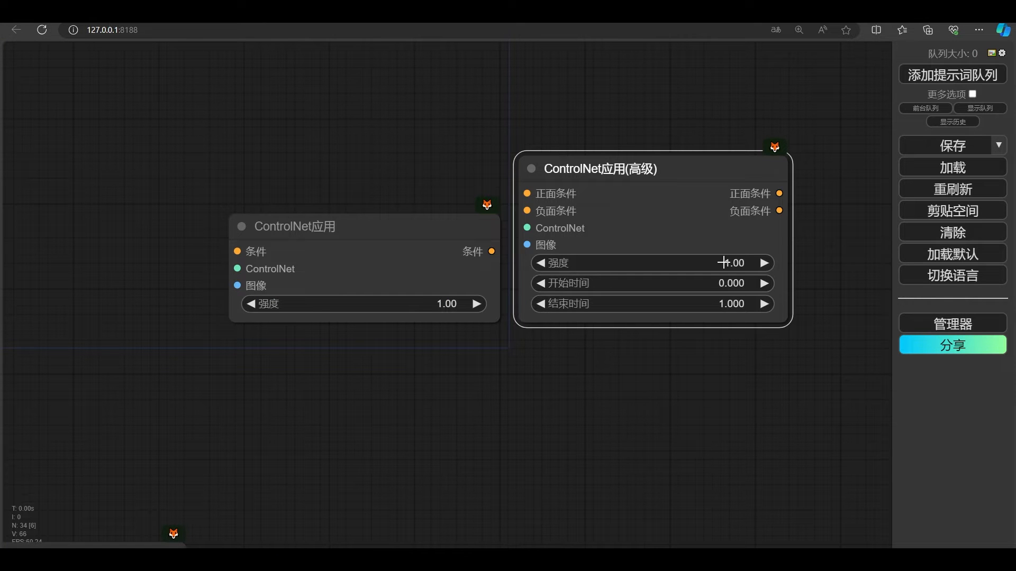
click(719, 263)
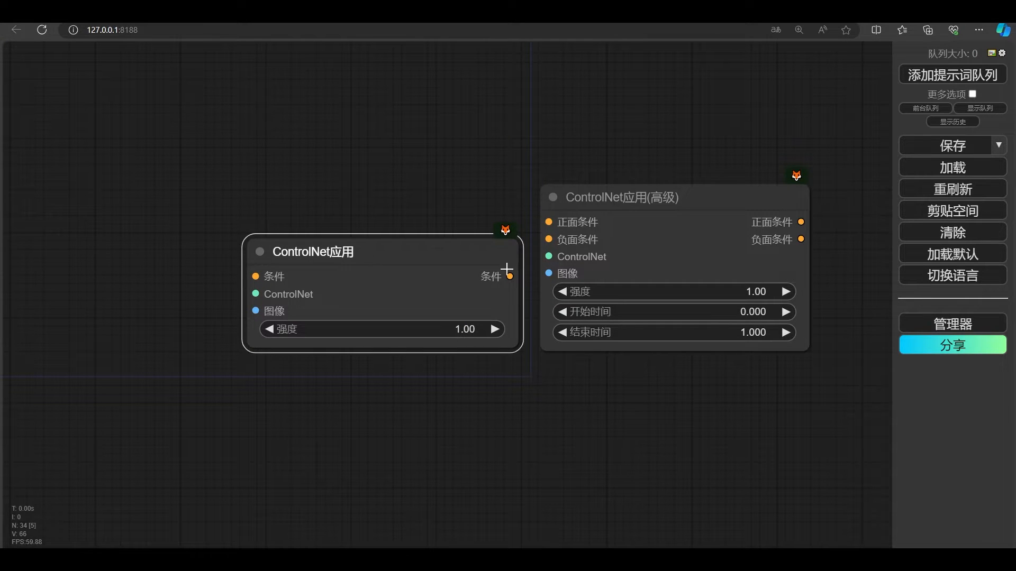
Step: Delete the basic ControlNet应用 node from the ComfyUI canvas
drag(351, 247, 340, 246)
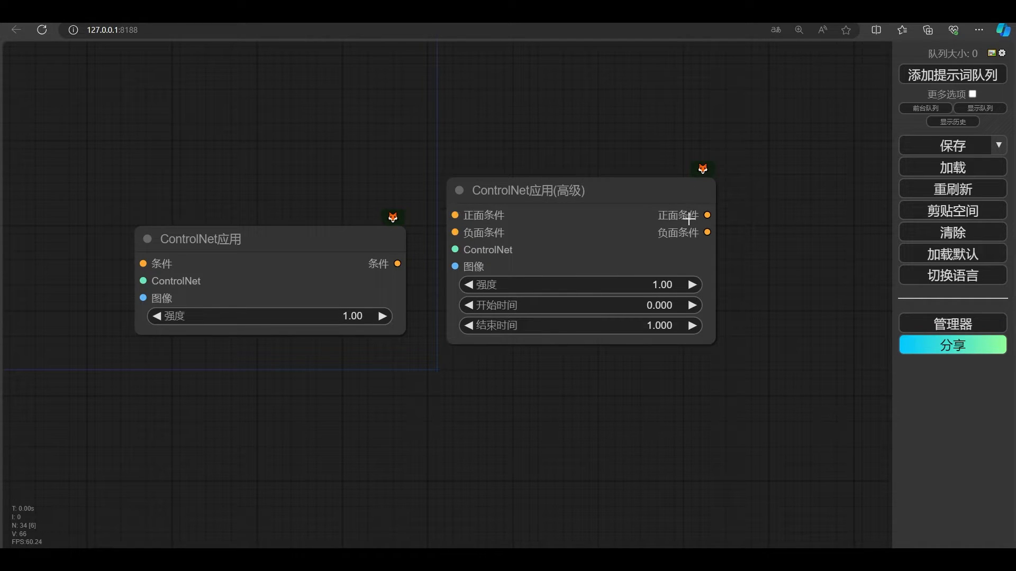
drag(301, 245, 303, 247)
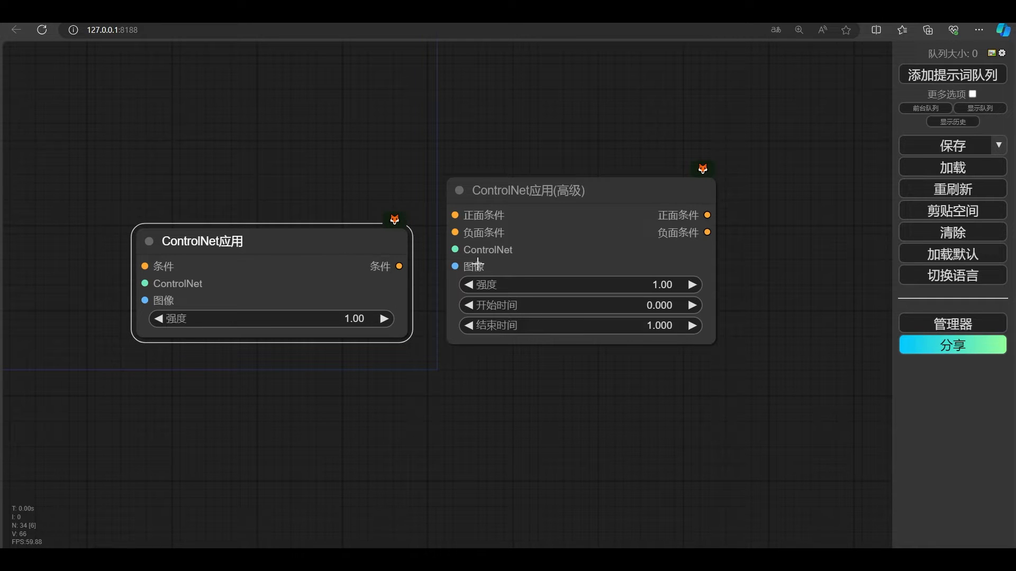
key(Delete)
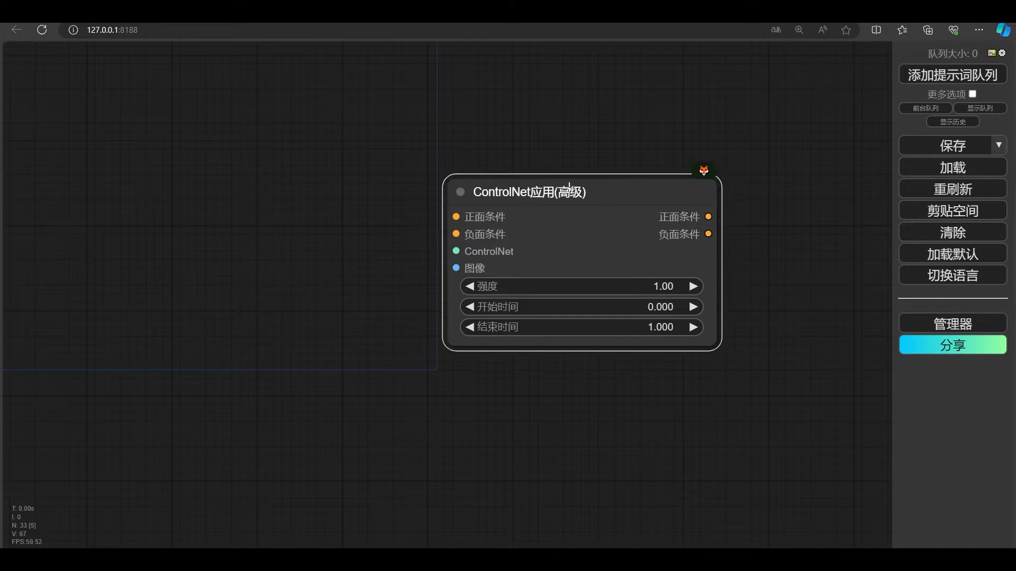
Step: Add a 加载图像 node connected to the 图像 input of ControlNet应用(高级), and arrange the two nodes
drag(582, 191, 506, 168)
scroll(507, 176, up, 1)
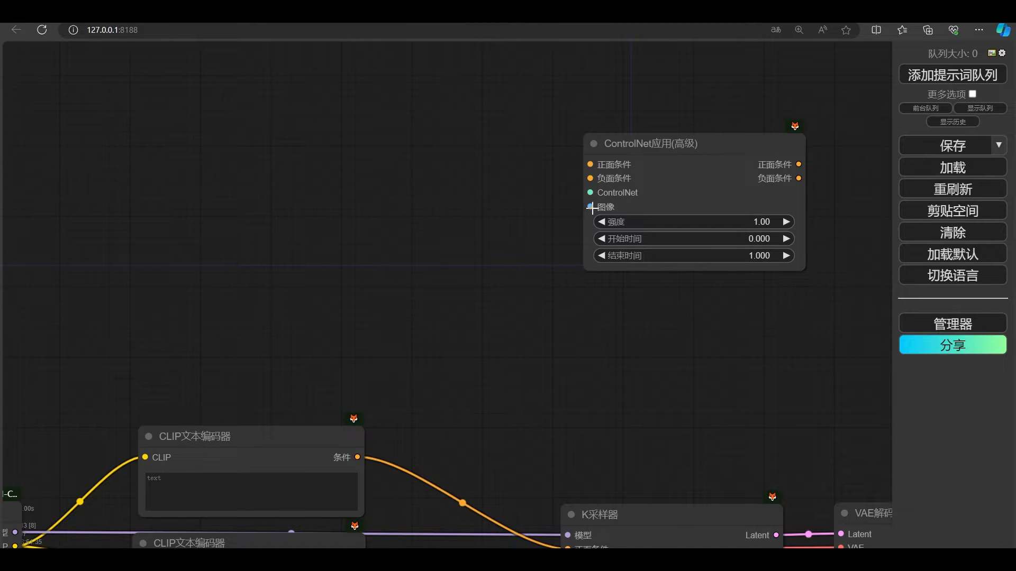
drag(590, 207, 422, 273)
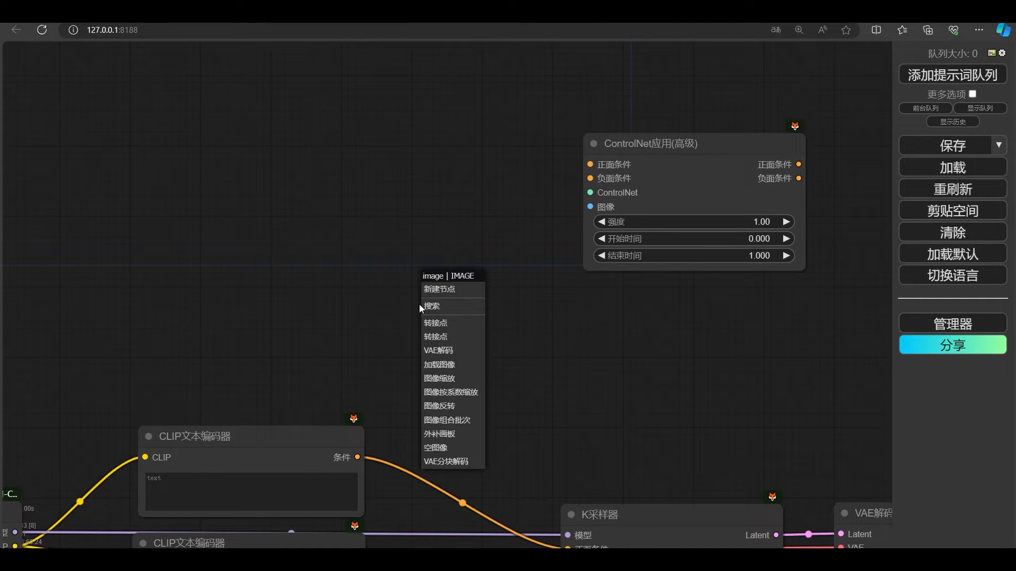
click(458, 365)
drag(526, 288, 187, 110)
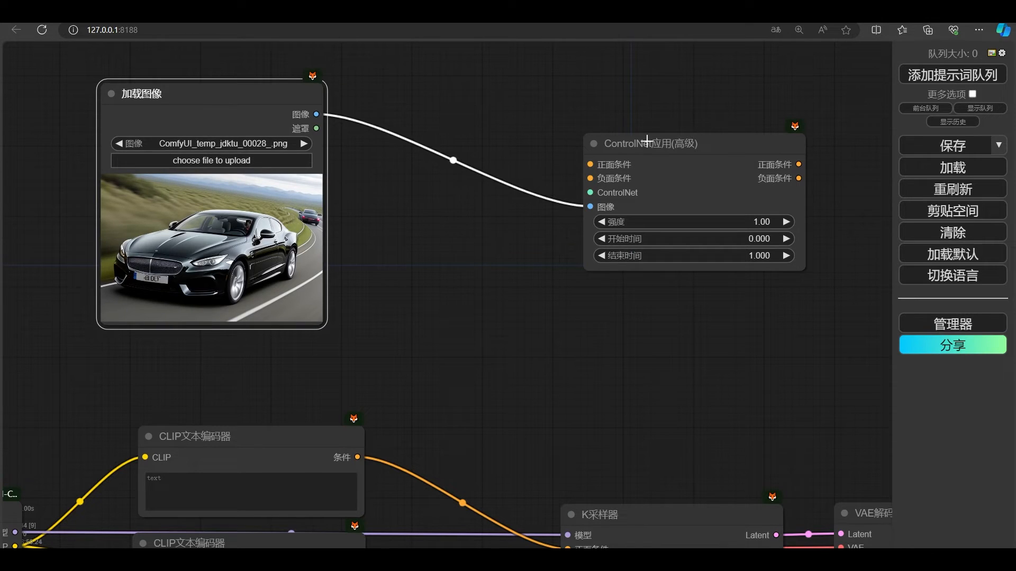
drag(646, 141, 575, 71)
drag(471, 177, 506, 333)
drag(618, 233, 566, 163)
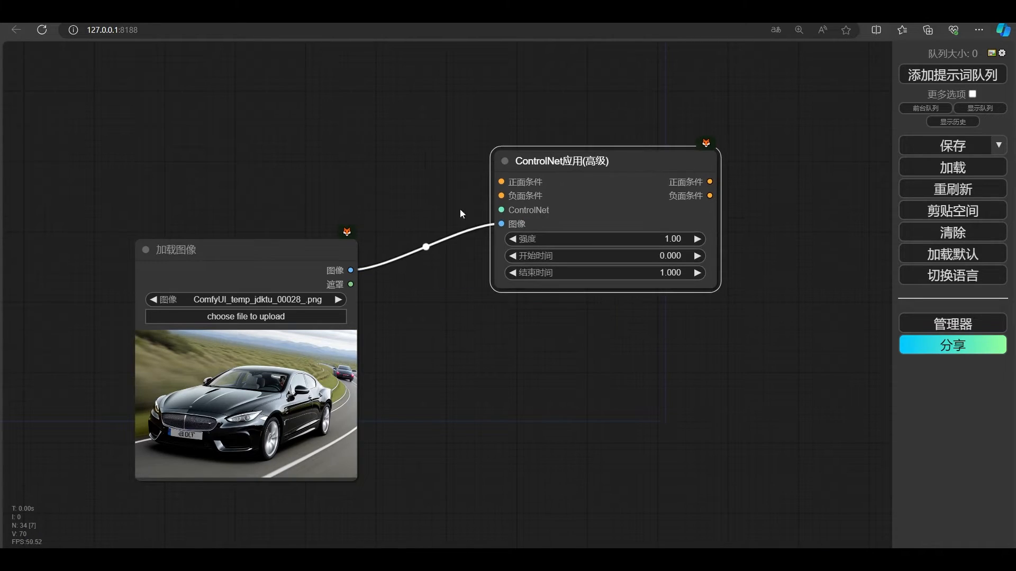
Step: Switch to Stable Diffusion WebUI, set the ControlNet Unit 0 preprocessor to Canny edge detection, and browse the available preprocessors
key(ctrl+Tab)
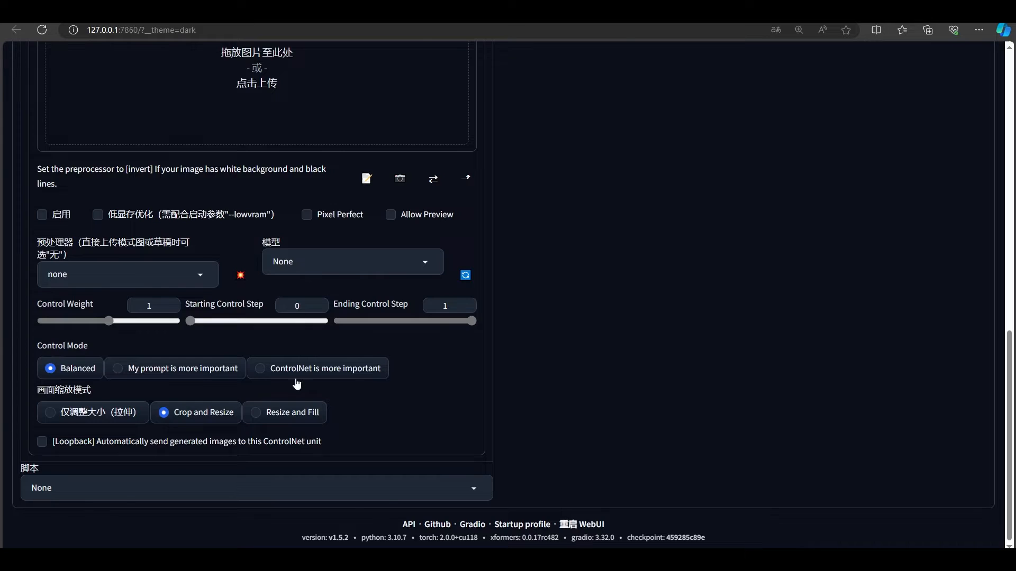
scroll(256, 252, up, 4)
scroll(256, 252, down, 4)
click(139, 262)
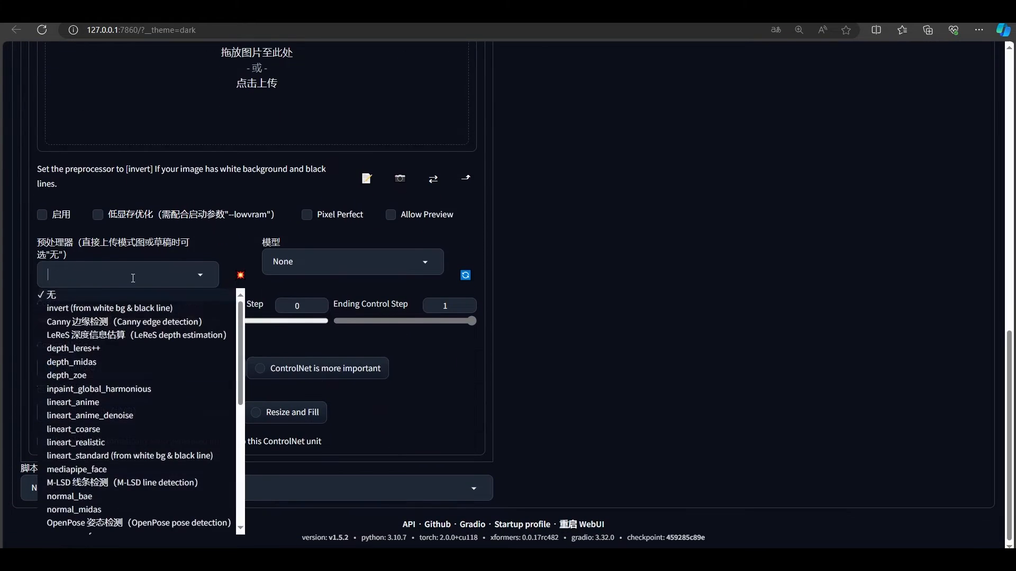
click(95, 326)
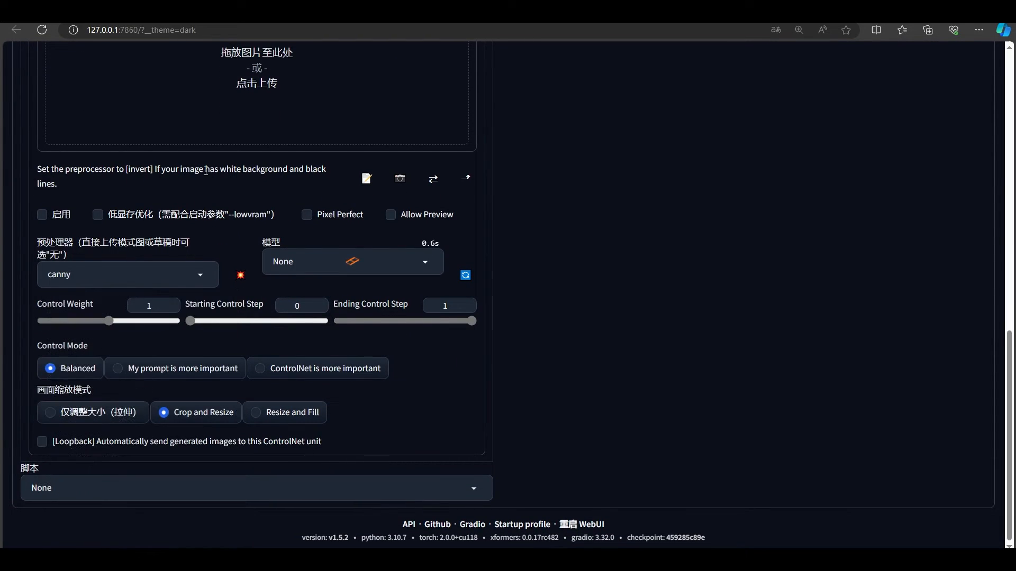
click(197, 278)
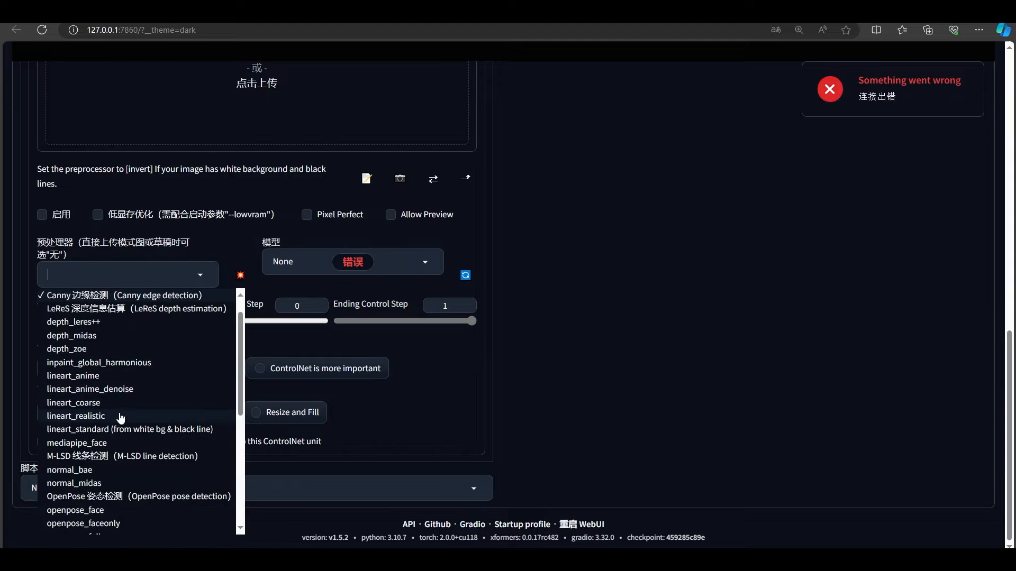
scroll(118, 418, down, 5)
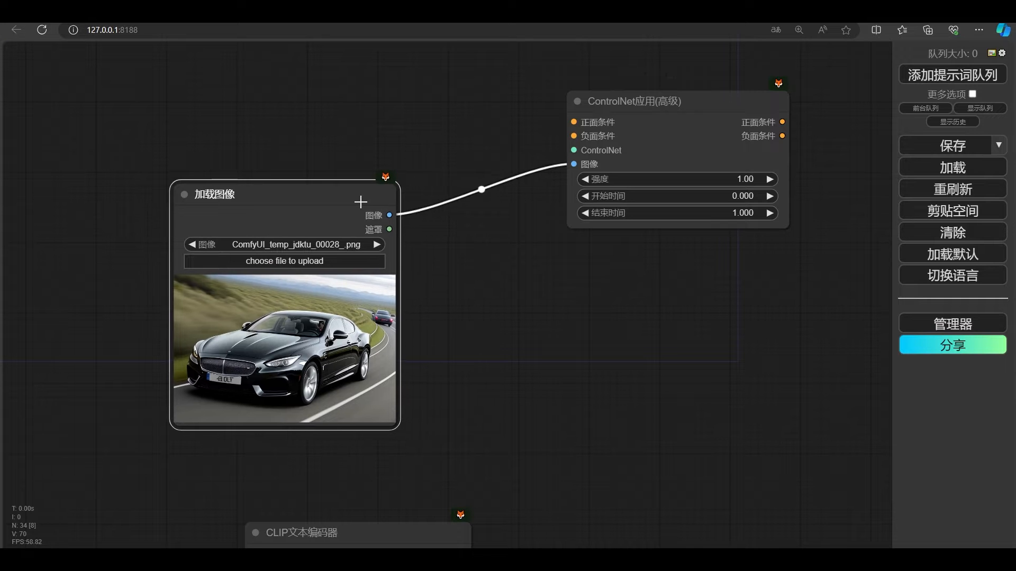
Step: Switch to ComfyUI and search the manager's custom node installer for "controlnet"
drag(515, 273, 498, 335)
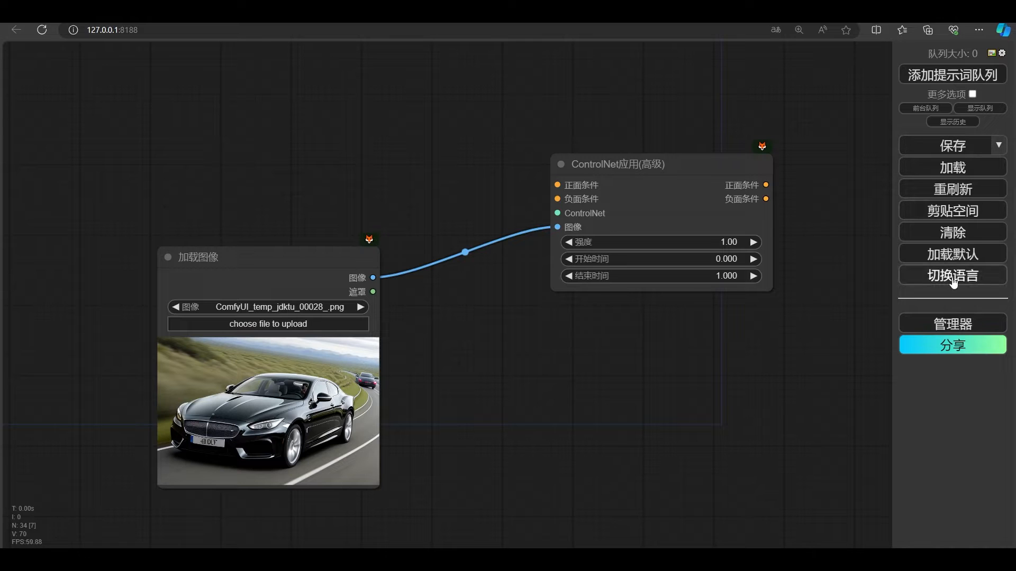
click(970, 325)
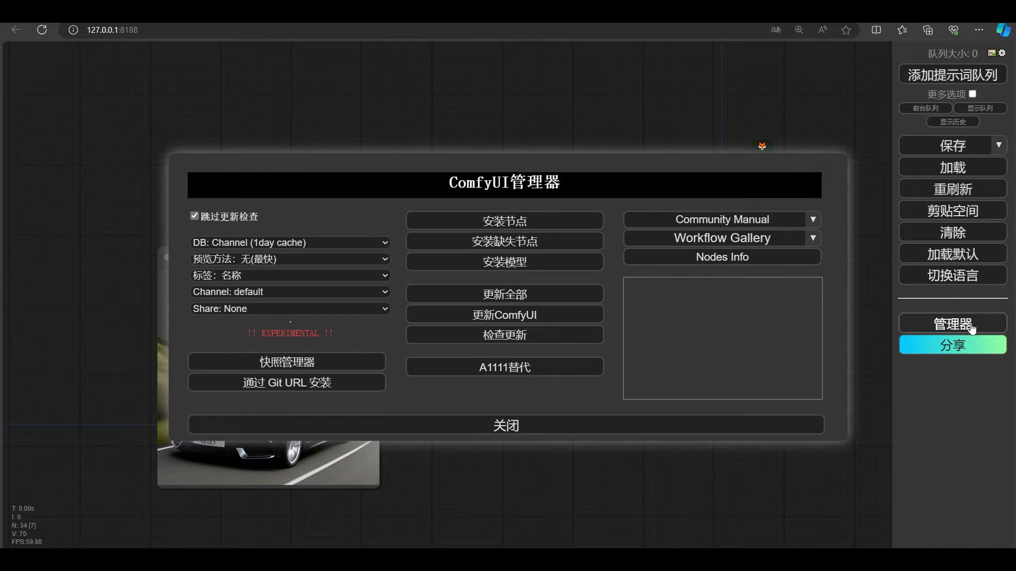
click(508, 227)
text(et)
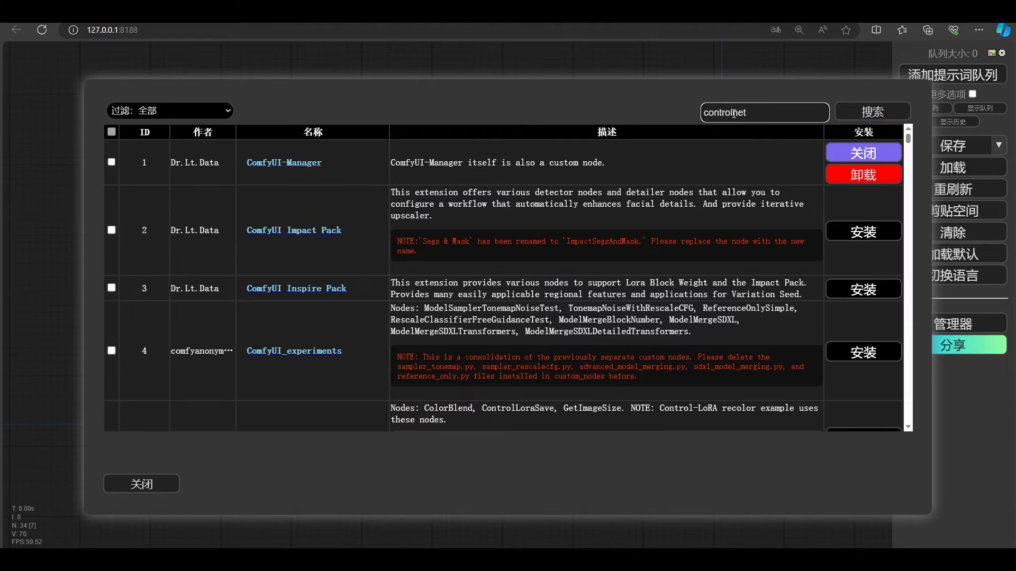
key(Return)
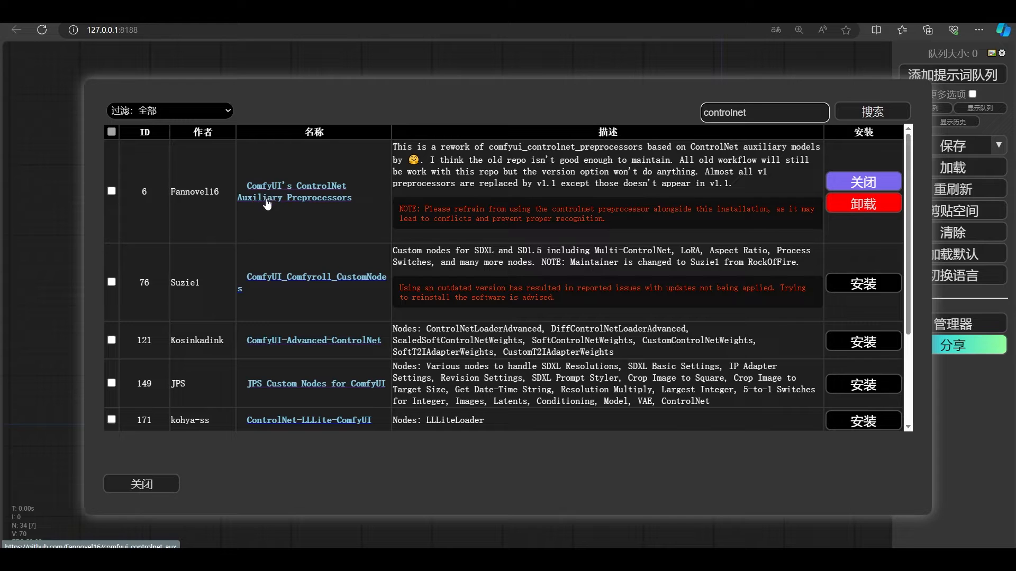
Step: Read the GitHub page of ComfyUI's ControlNet Auxiliary Preprocessors for its installation and node information, and close the ComfyUI manager
drag(170, 192, 189, 194)
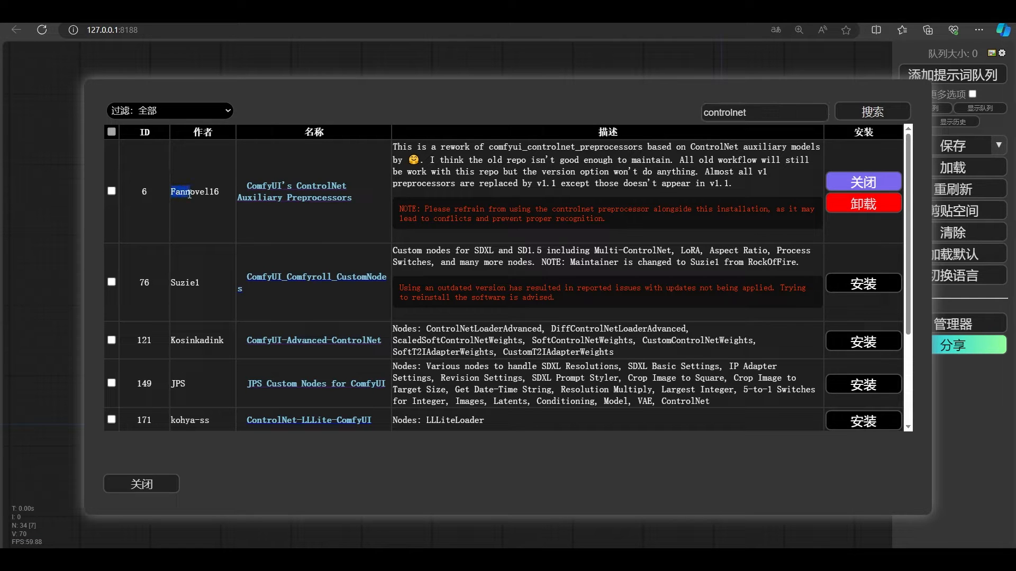
click(310, 191)
scroll(111, 294, down, 15)
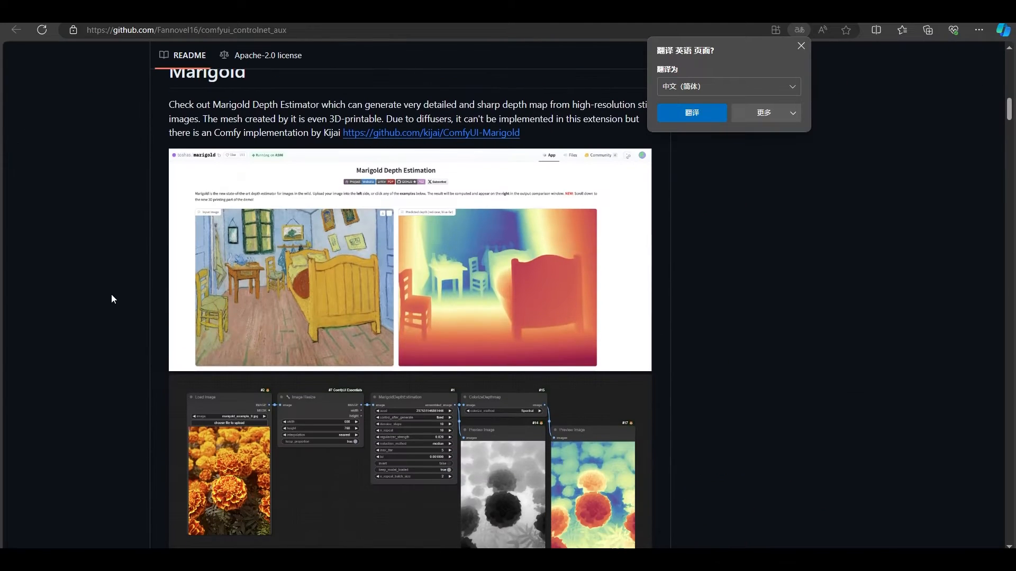
scroll(112, 264, up, 4)
drag(195, 311, 273, 324)
scroll(135, 320, down, 15)
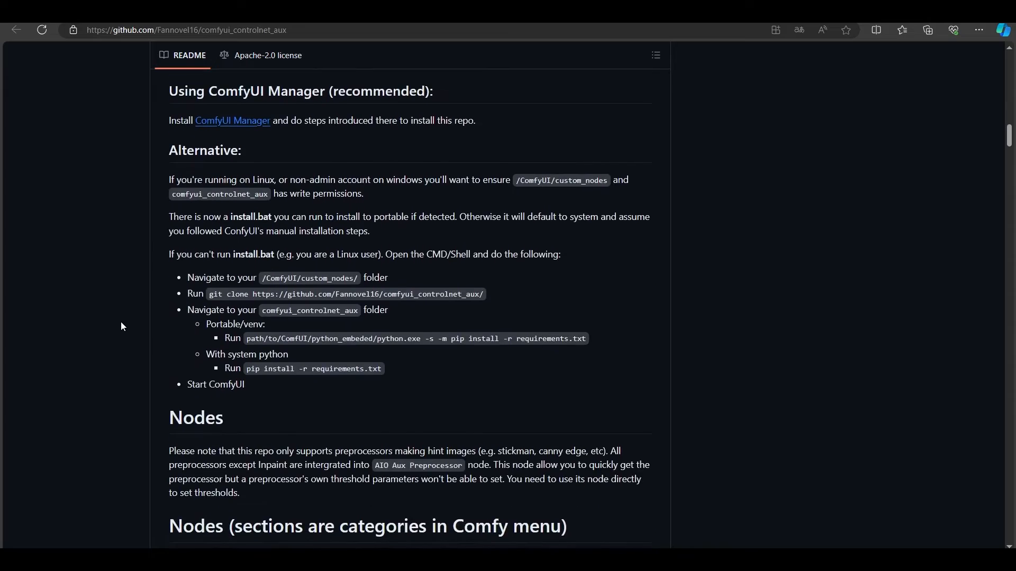
scroll(122, 327, up, 20)
scroll(121, 326, down, 4)
drag(190, 104, 359, 104)
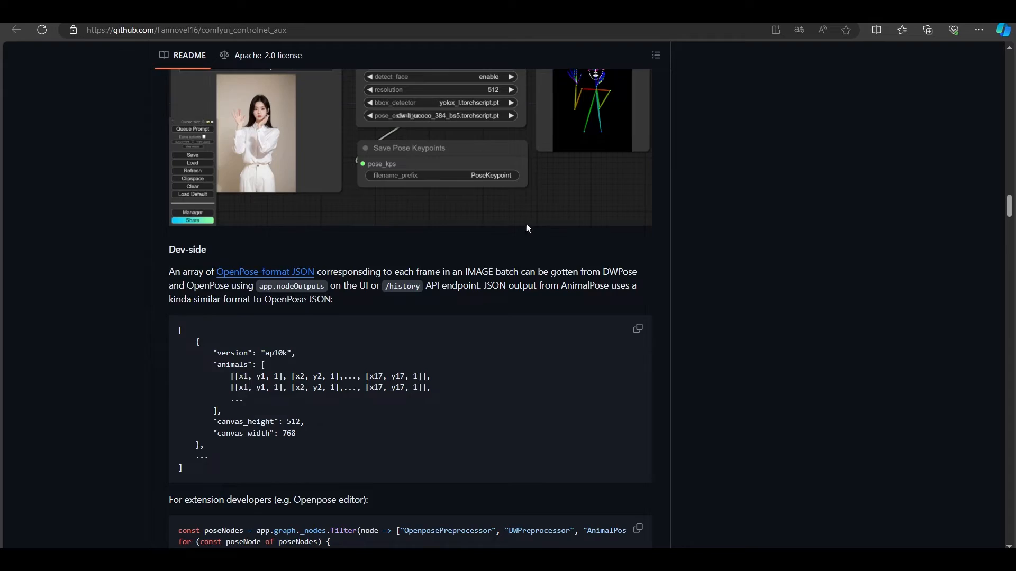
scroll(525, 222, up, 20)
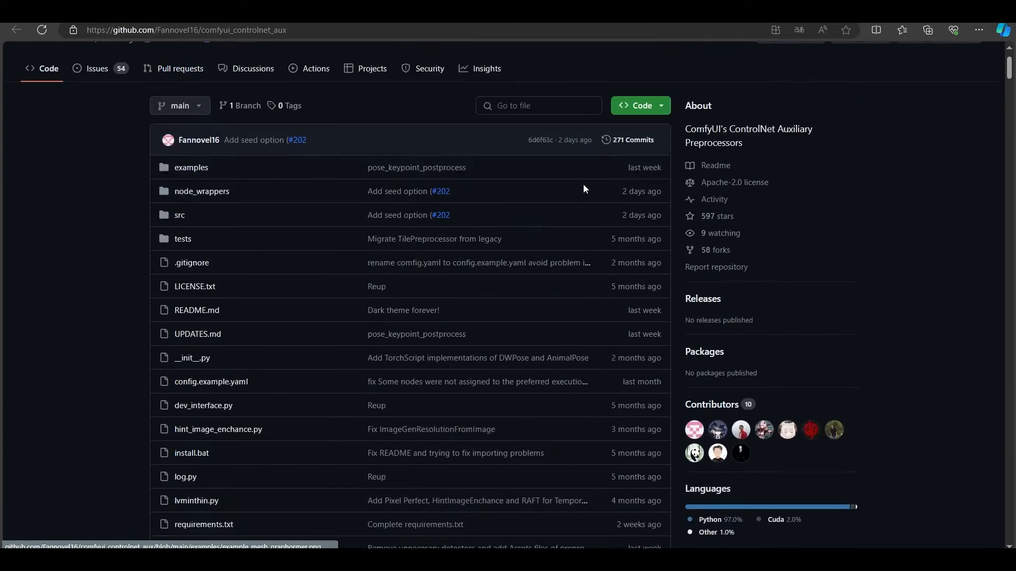
scroll(584, 185, up, 3)
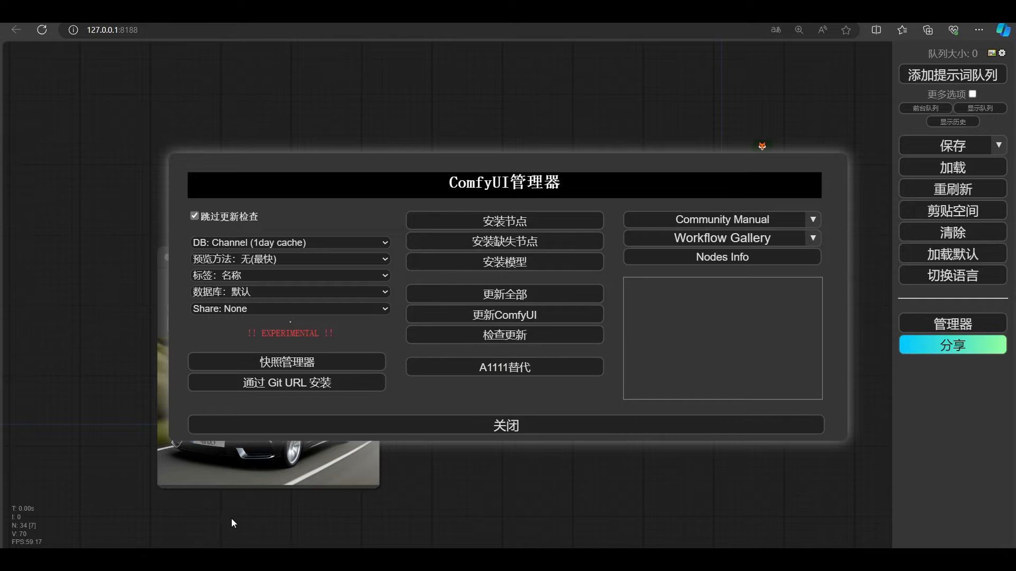
click(557, 427)
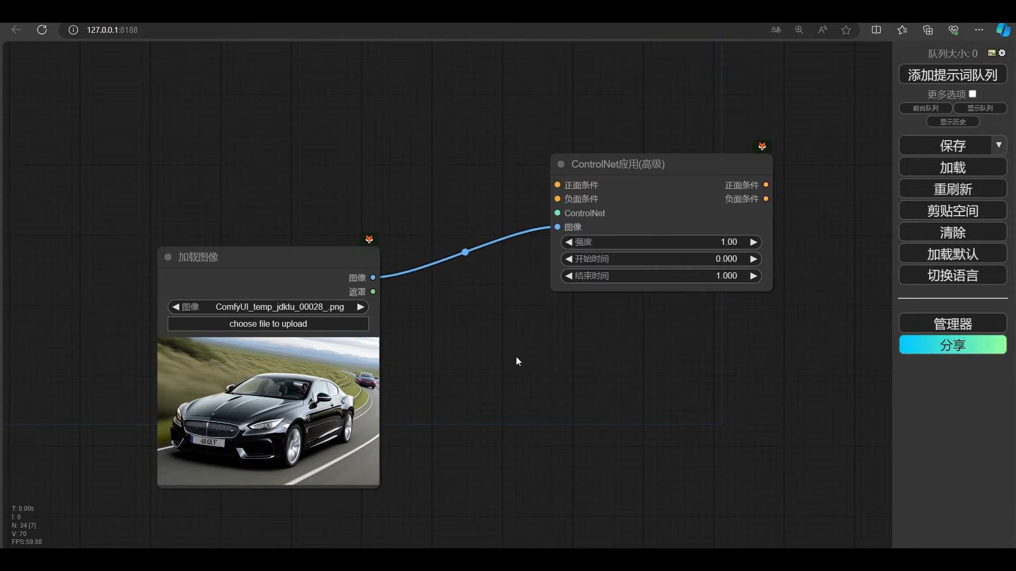
Step: Move the 加载图像 and ControlNet应用(高级) nodes slightly to tidy their layout
drag(324, 256, 290, 250)
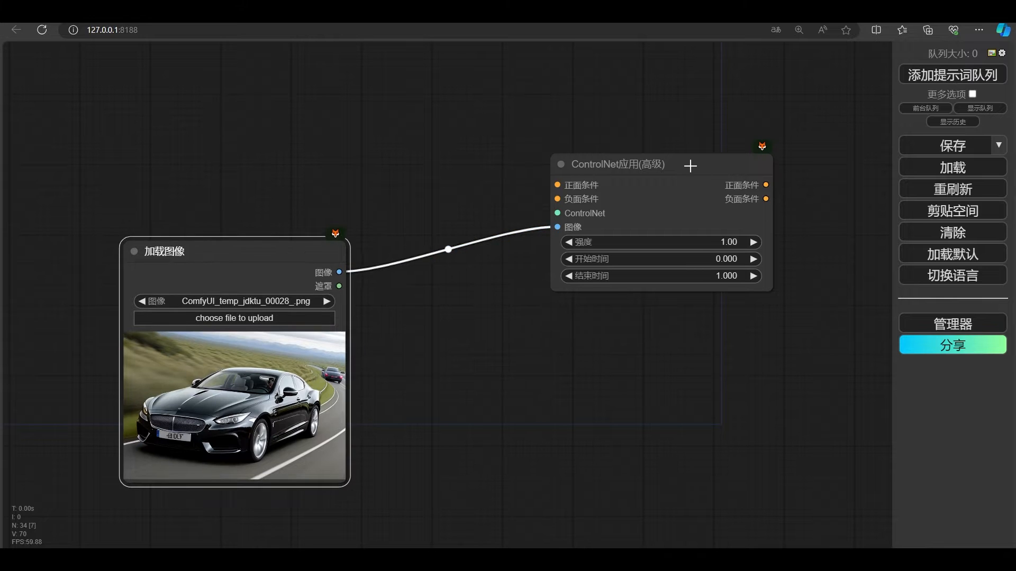
drag(657, 163, 654, 151)
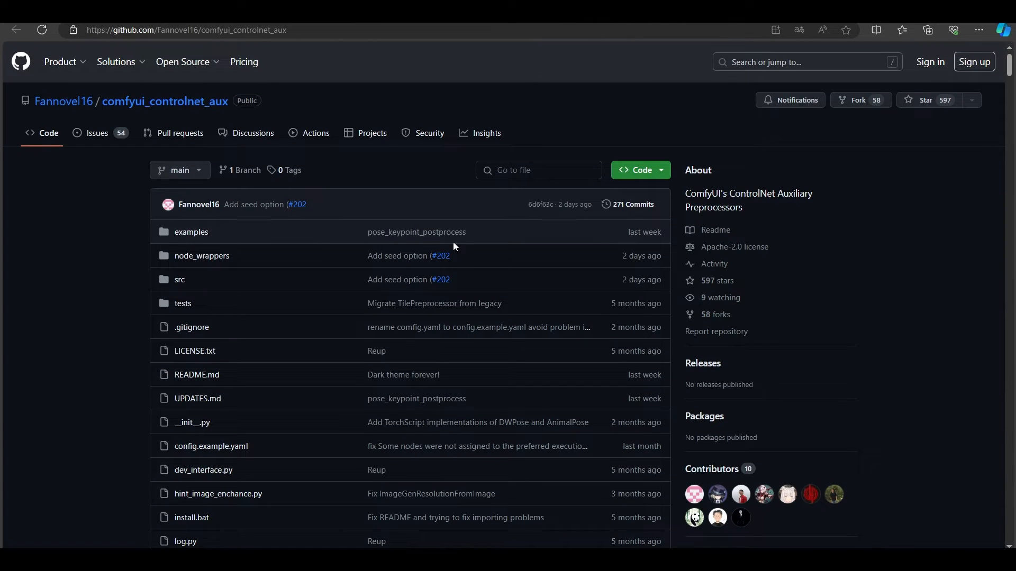
Step: Read the README of the comfyui_controlnet_aux repository and check the custom node import times in the ComfyUI console
scroll(454, 246, down, 1)
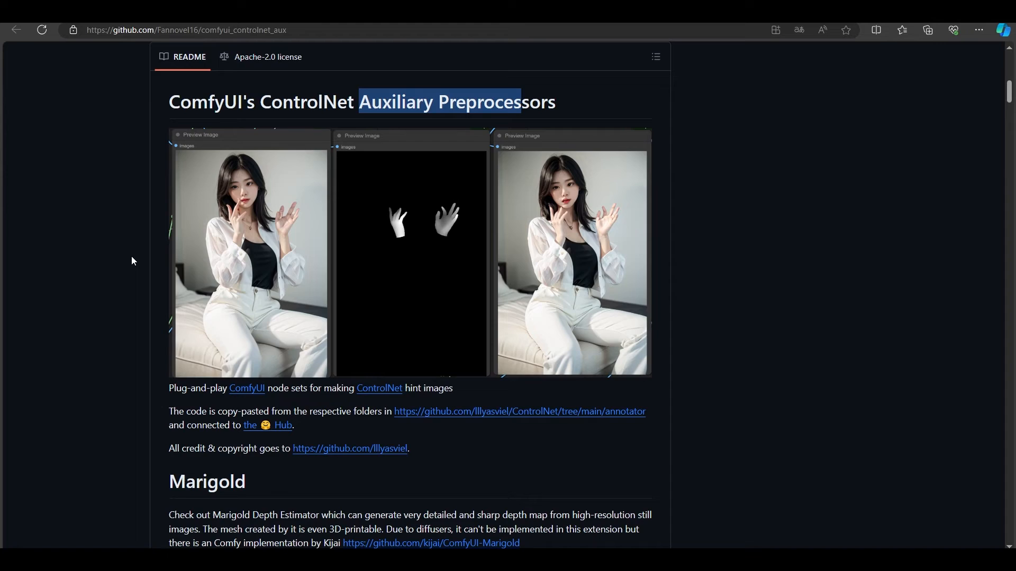
scroll(132, 260, down, 7)
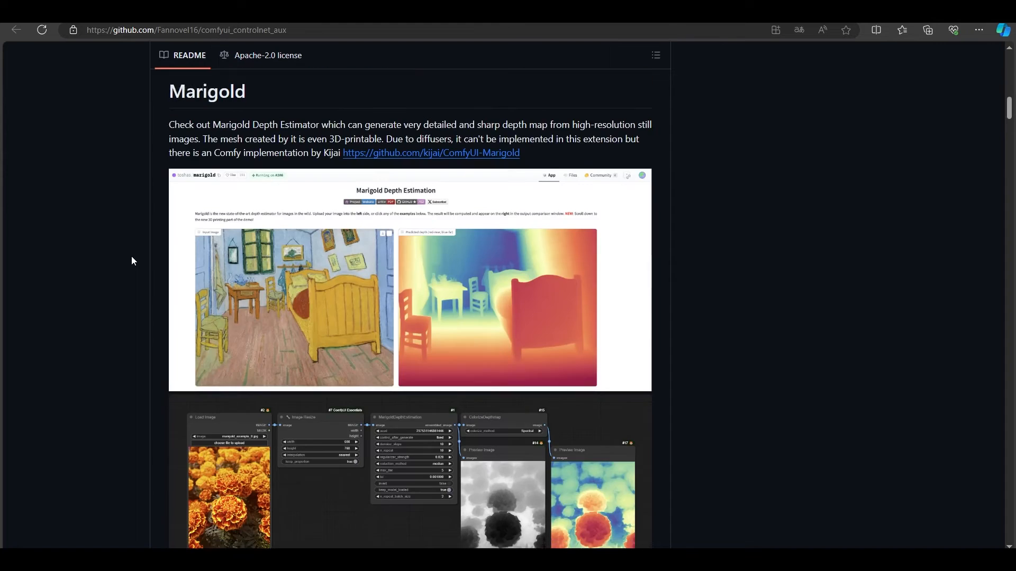
scroll(132, 261, up, 10)
scroll(131, 257, up, 5)
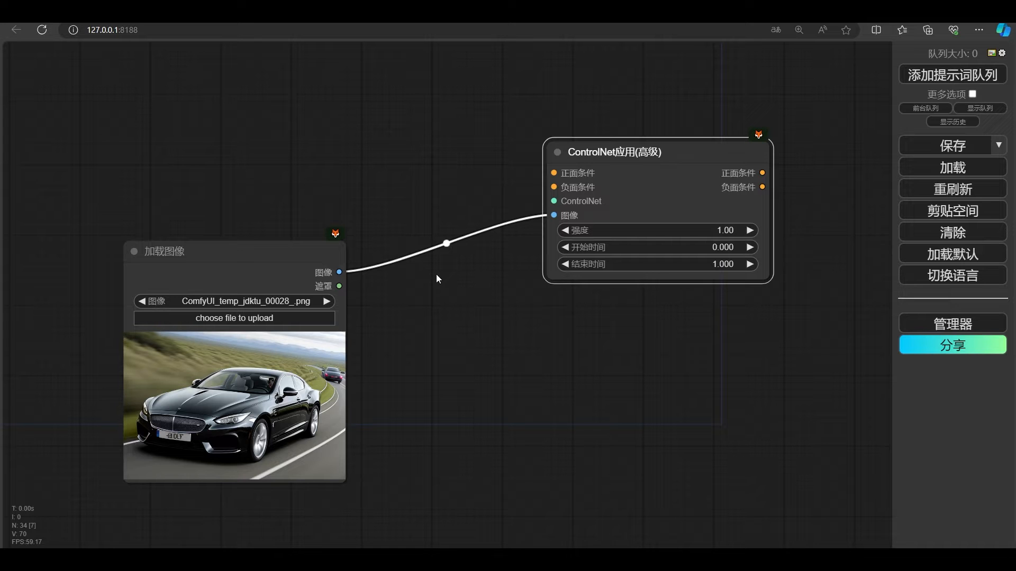
key(alt+Tab)
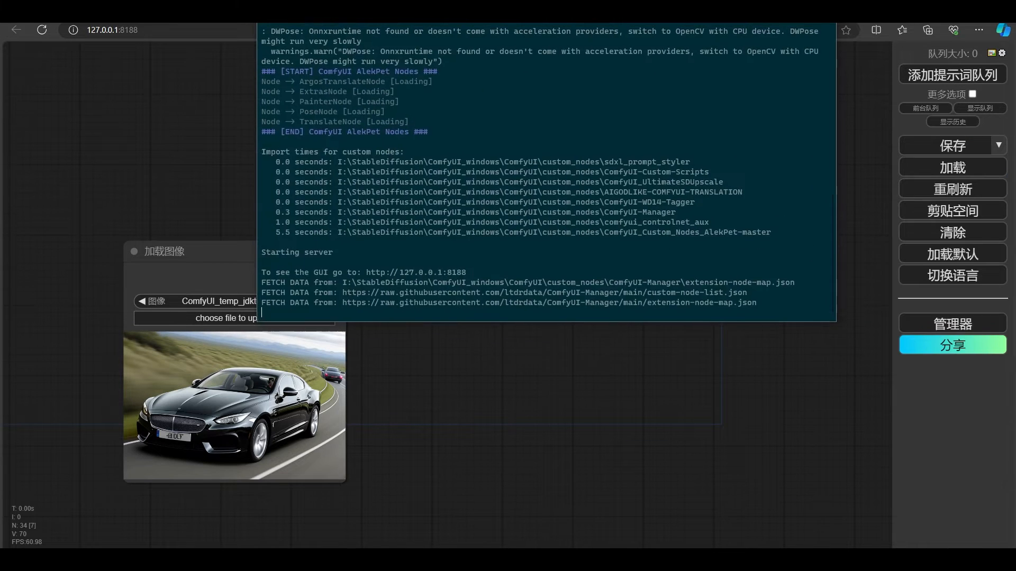
key(alt+Tab)
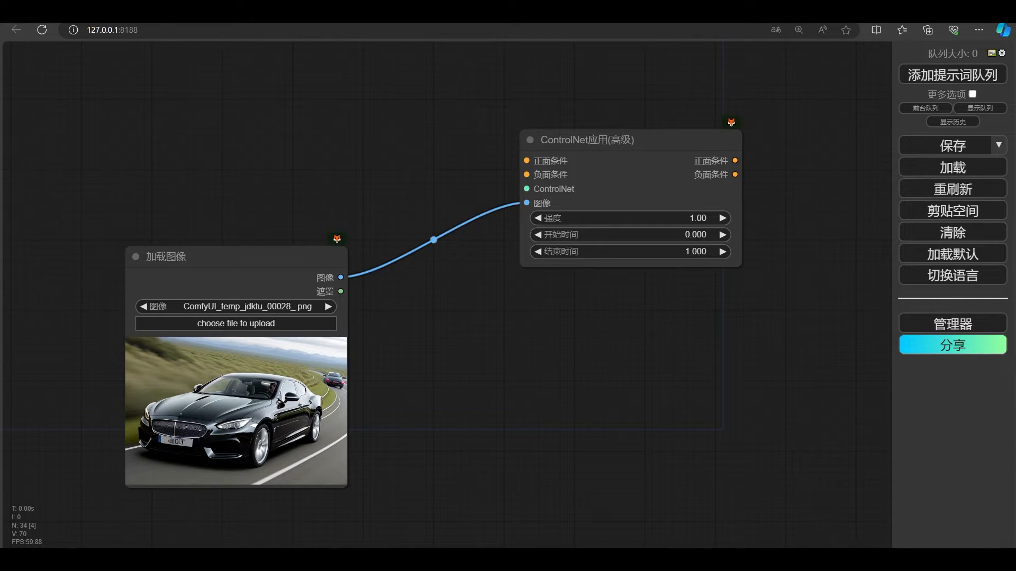
Step: Browse the ControlNet预处理器 node categories, including 语义分割, 线条, T2I适配, Faces and Poses Estimators, 其他, Normal and Depth Estimators and Pose Keypoint Postprocess
right_click(387, 169)
click(402, 170)
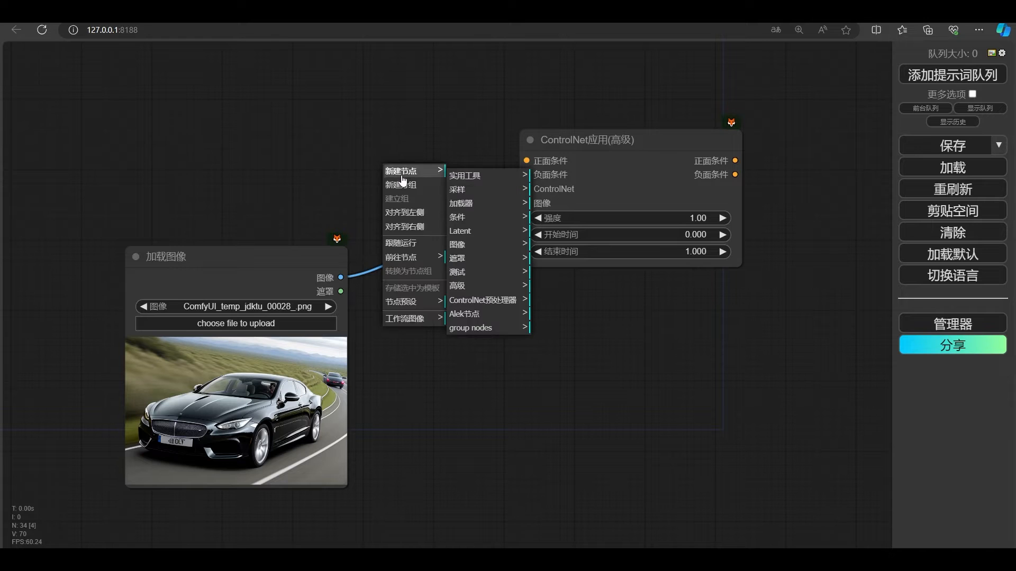
click(504, 302)
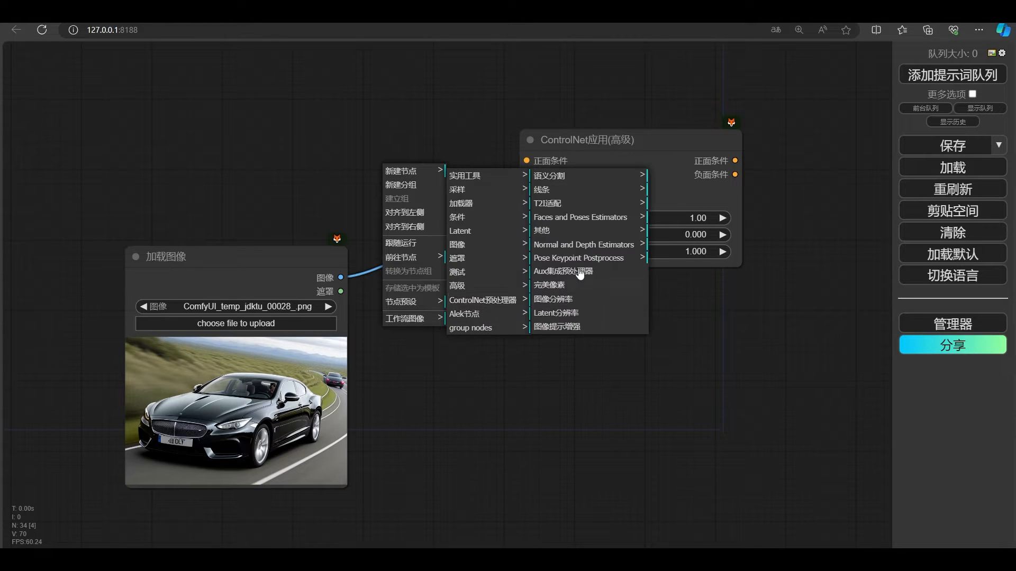
click(580, 181)
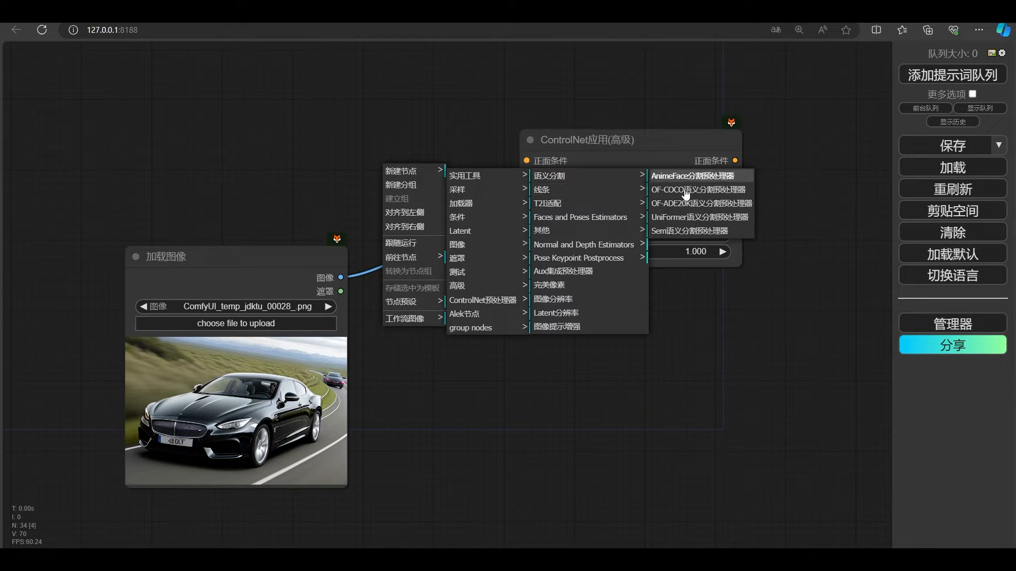
click(548, 189)
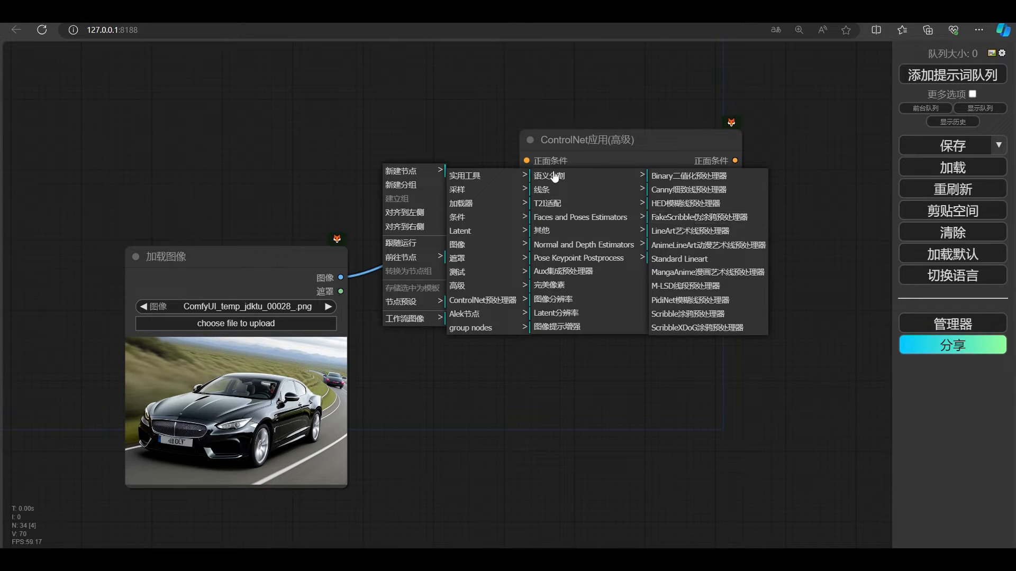
click(548, 204)
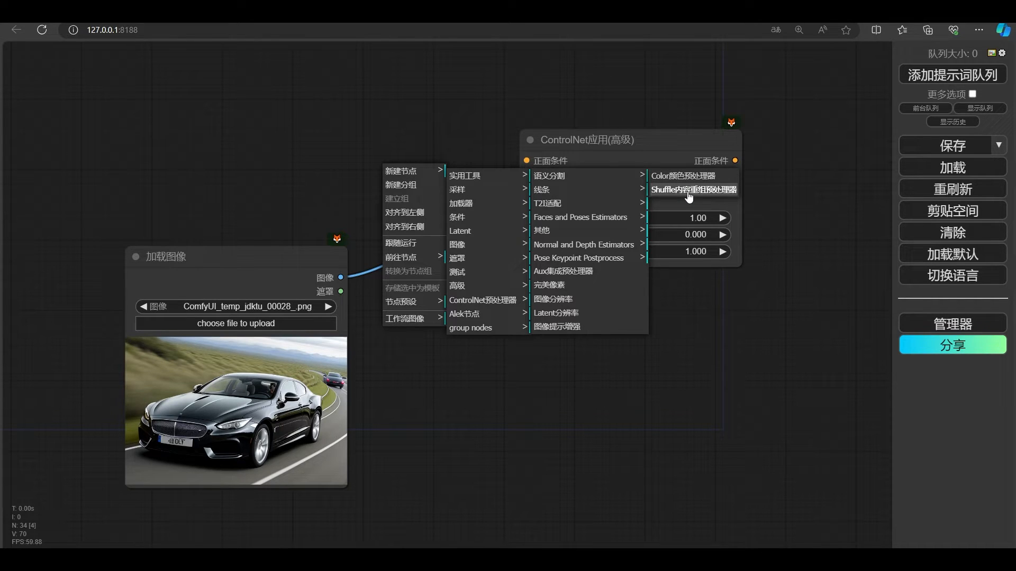
click(568, 221)
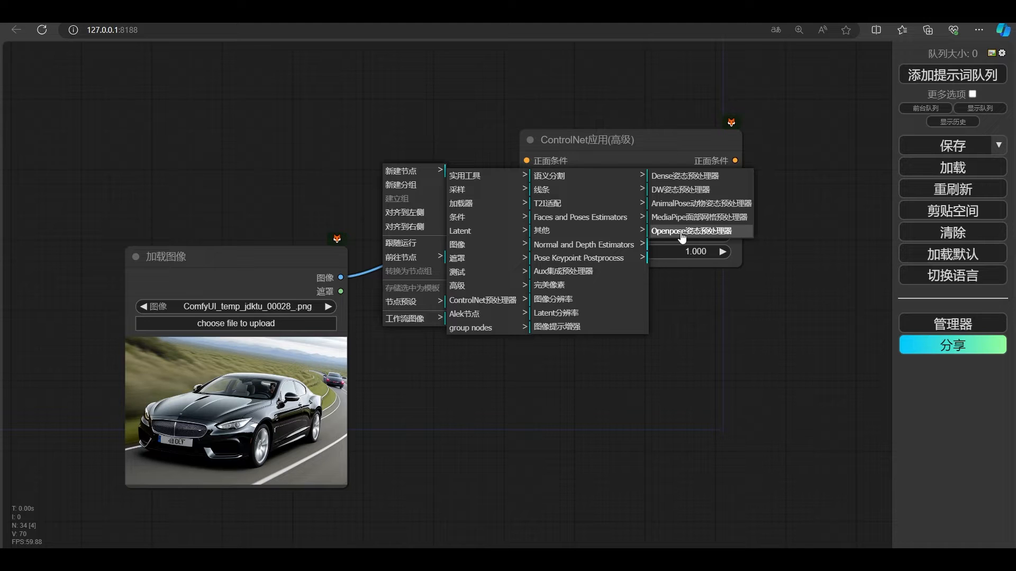
click(585, 231)
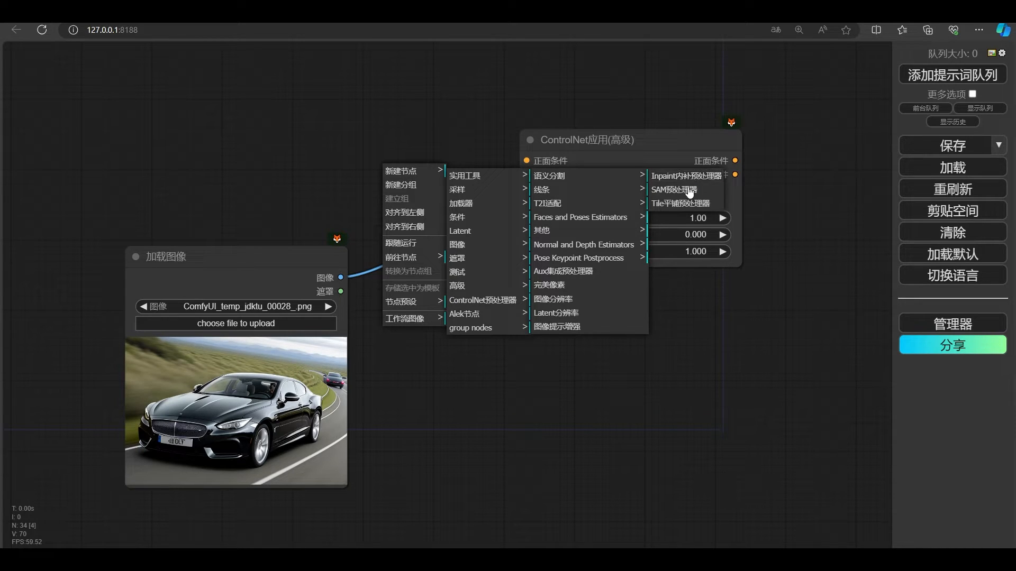
click(584, 246)
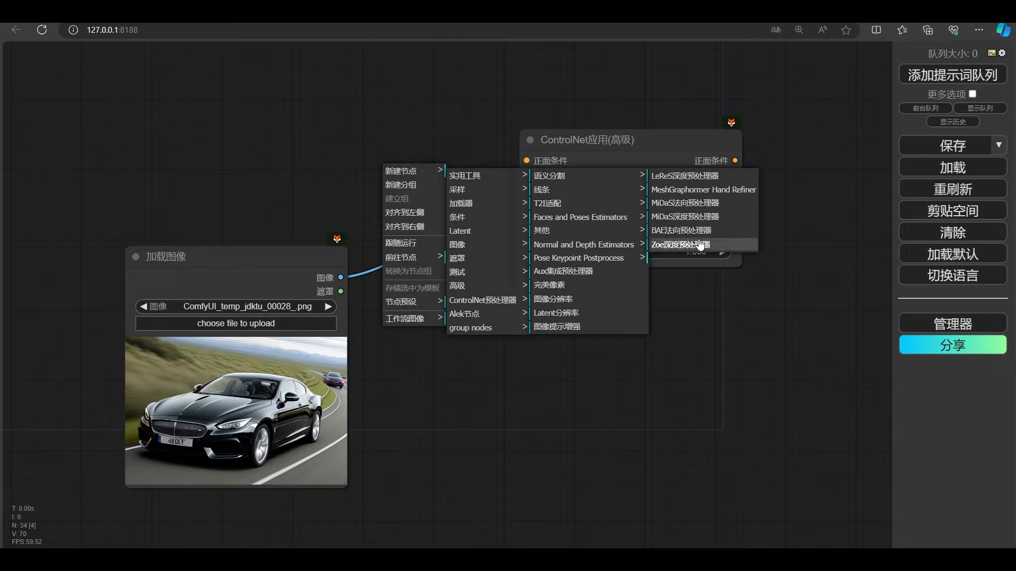
click(576, 257)
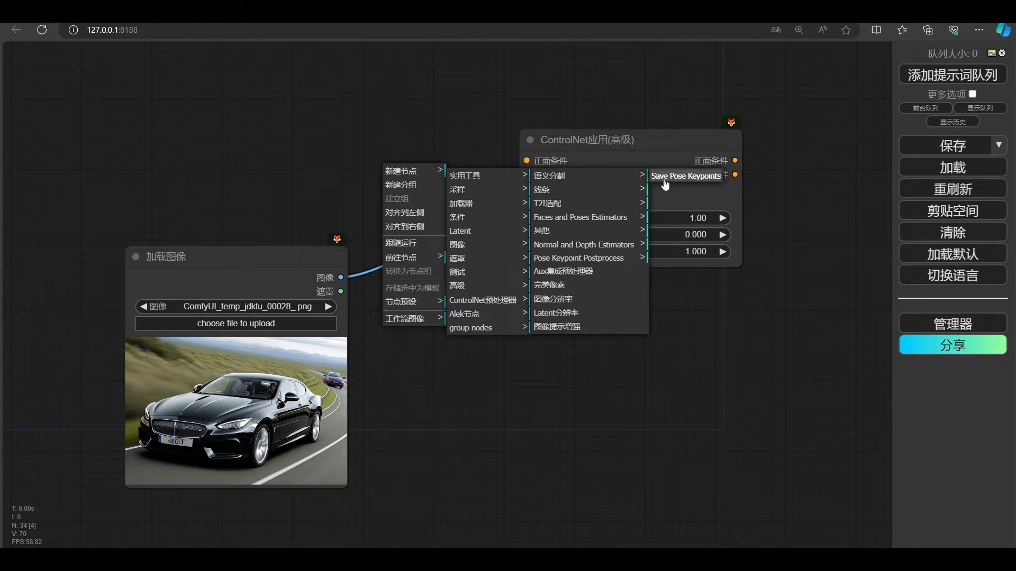
click(597, 247)
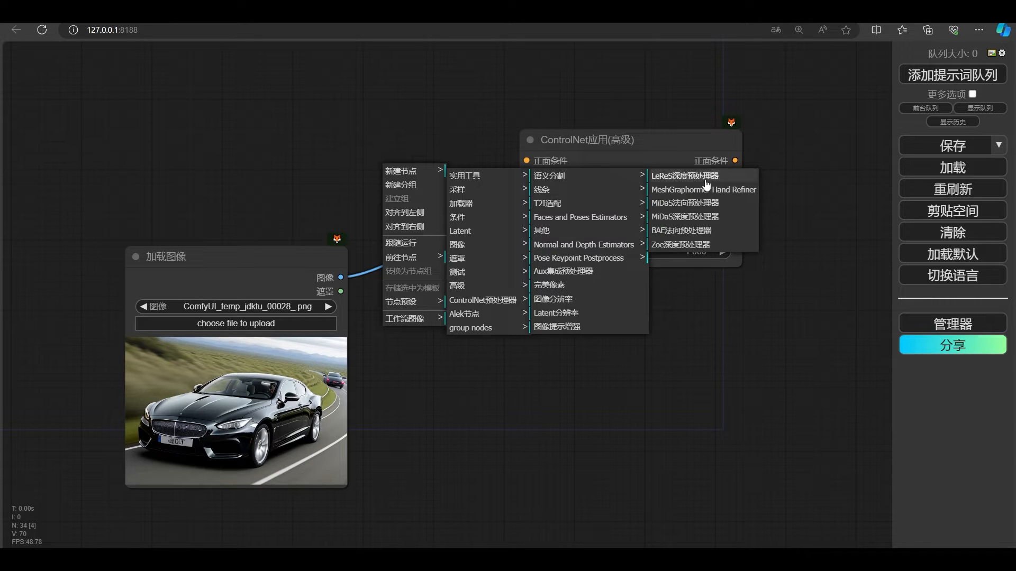
click(582, 258)
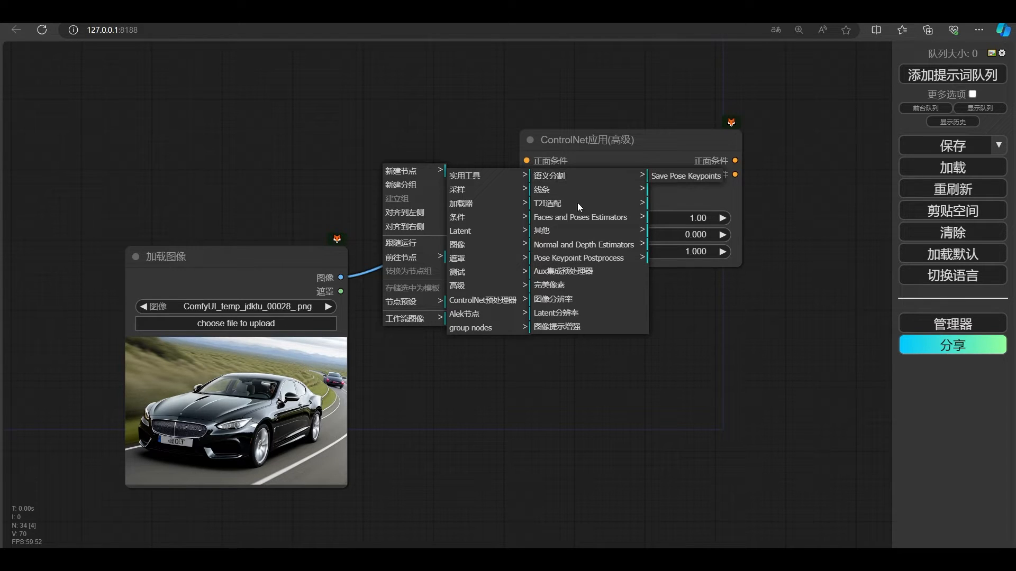
click(582, 177)
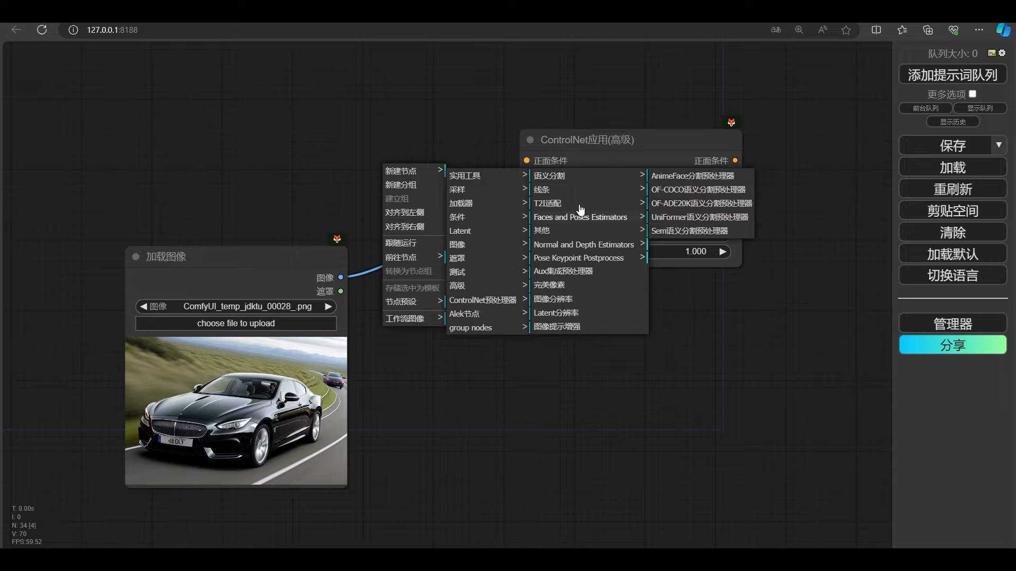
Step: Add a Canny细致线预处理器 node and wire it between 加载图像 and the 图像 input of ControlNet应用(高级)
click(578, 196)
click(709, 193)
scroll(714, 296, down, 2)
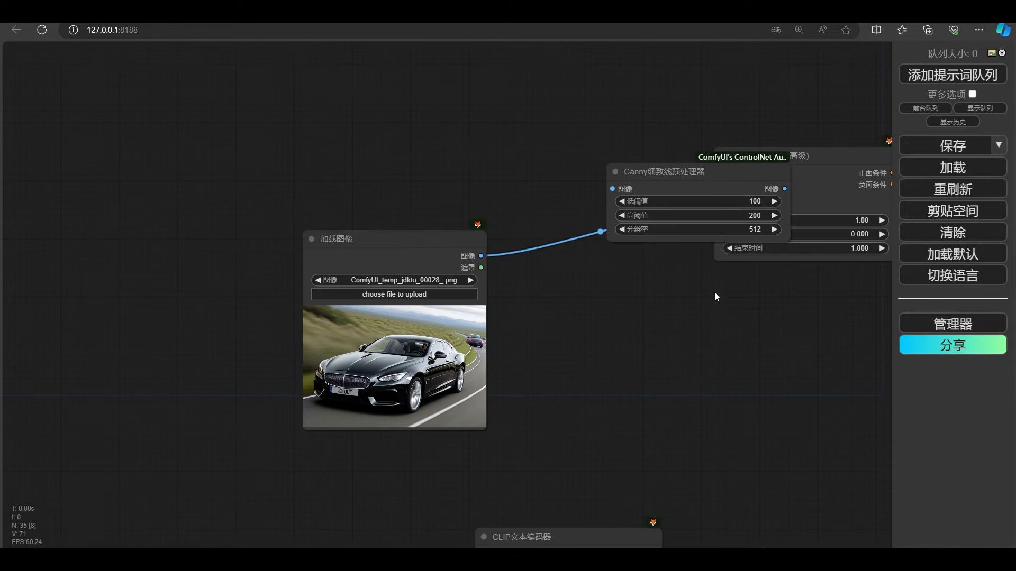
drag(696, 174, 633, 289)
drag(481, 256, 548, 305)
drag(587, 288, 557, 274)
drag(692, 291, 720, 208)
Step: Add a 预览图像 node on the Canny preprocessor's 图像 output and run the workflow to preview the edge map
drag(596, 230, 670, 320)
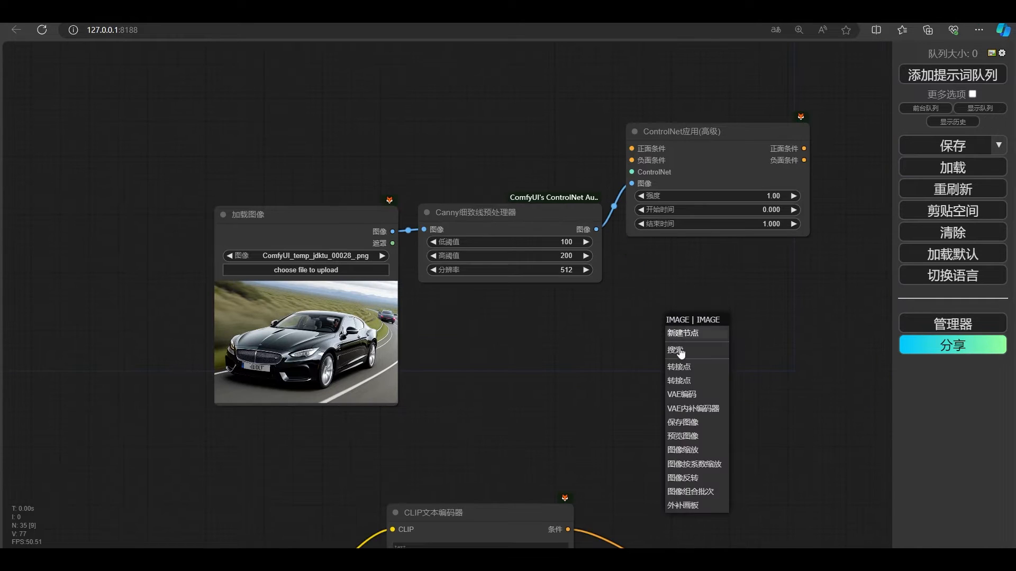
click(706, 437)
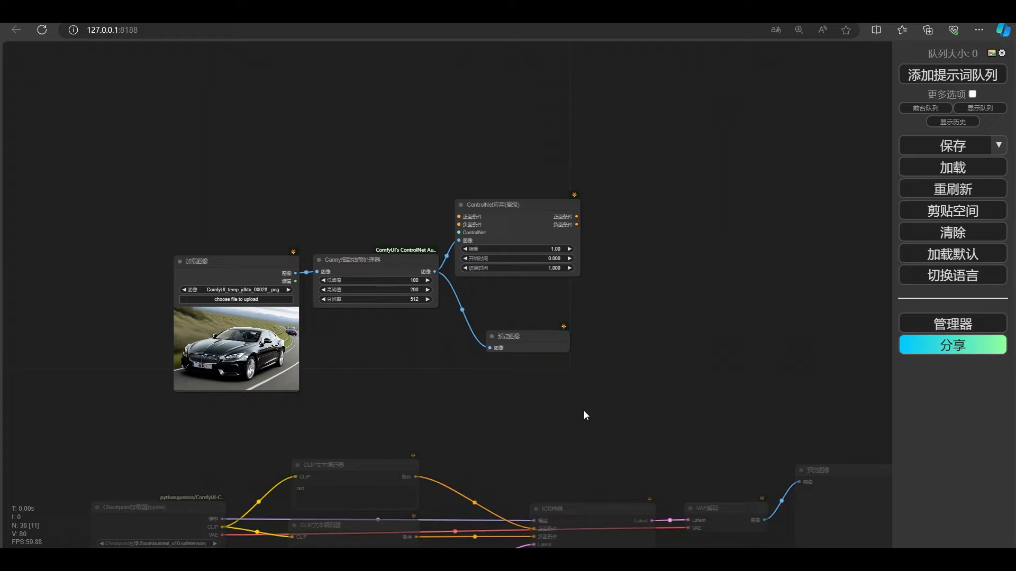
drag(583, 410, 692, 395)
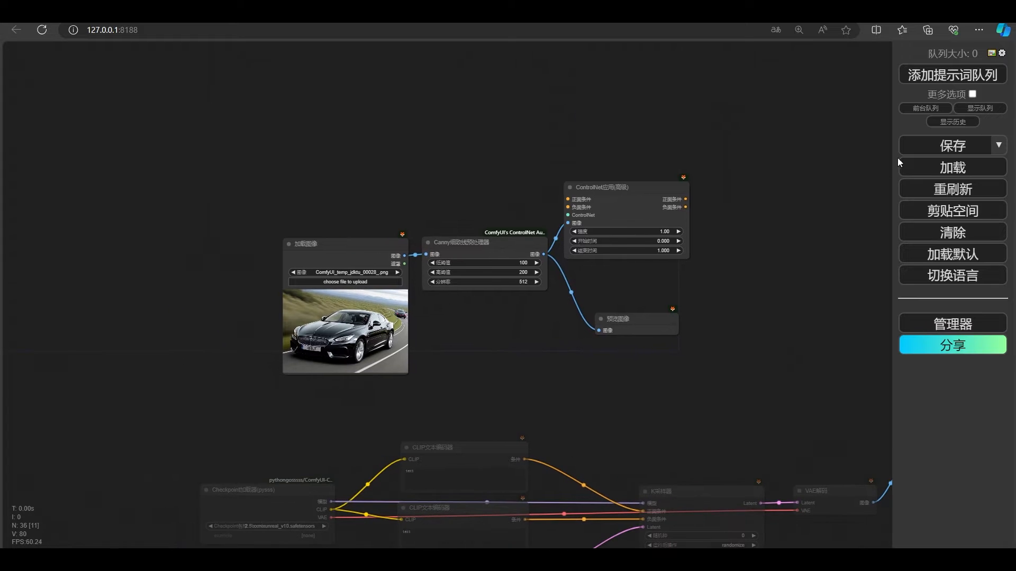
click(945, 77)
scroll(709, 328, up, 6)
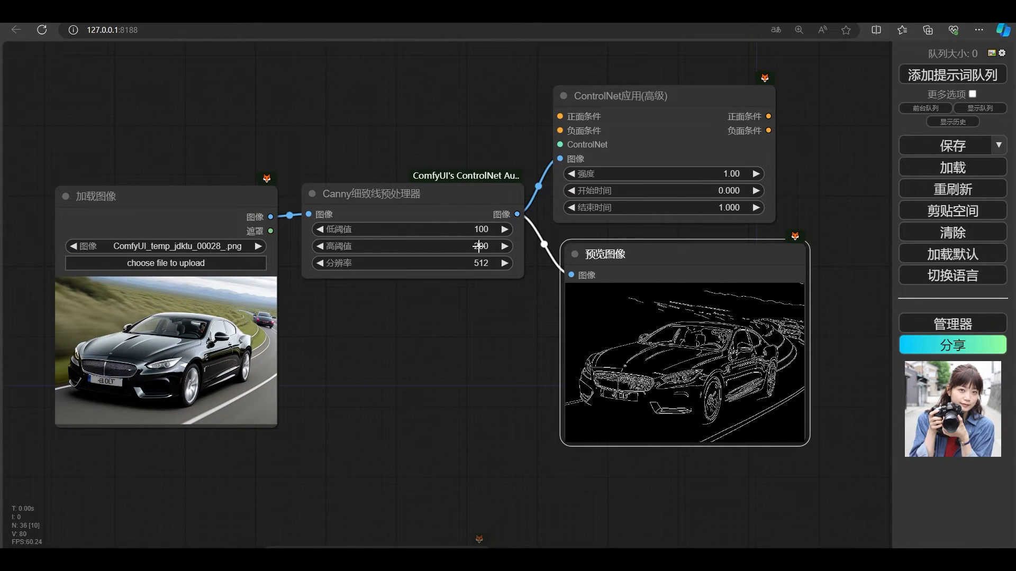
drag(424, 191, 423, 193)
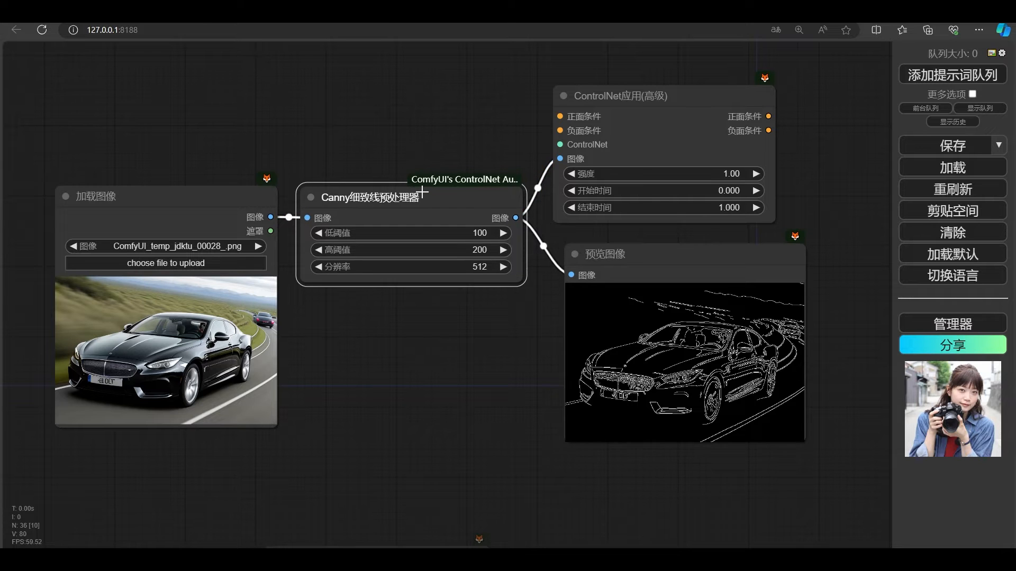
click(377, 156)
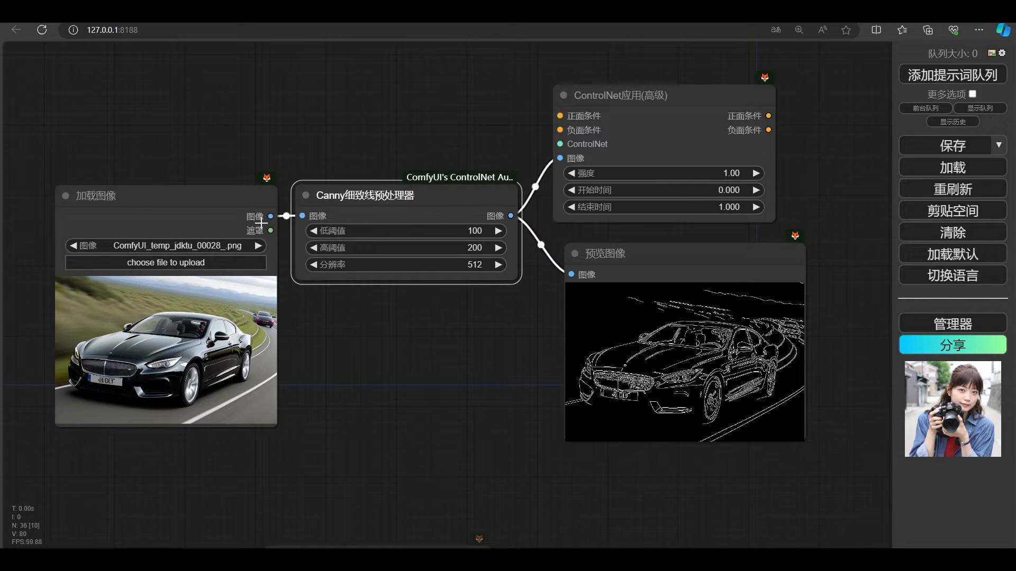
scroll(514, 148, down, 2)
scroll(490, 185, up, 2)
drag(490, 186, 506, 148)
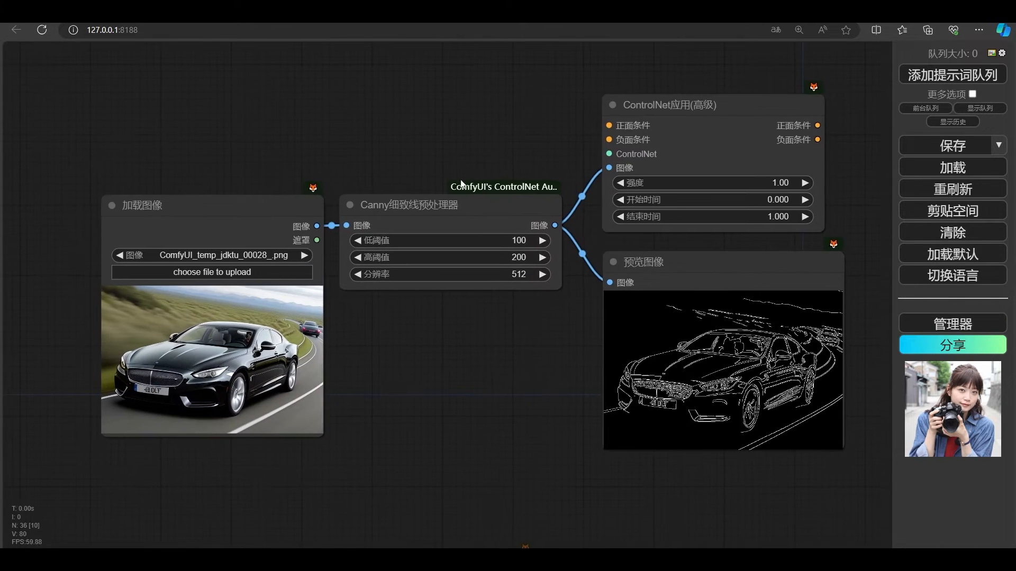
Step: Replace the Canny细致线预处理器 node with an Aux集成预处理器 node, connected from 加载图像 to 预览图像
click(417, 207)
key(Delete)
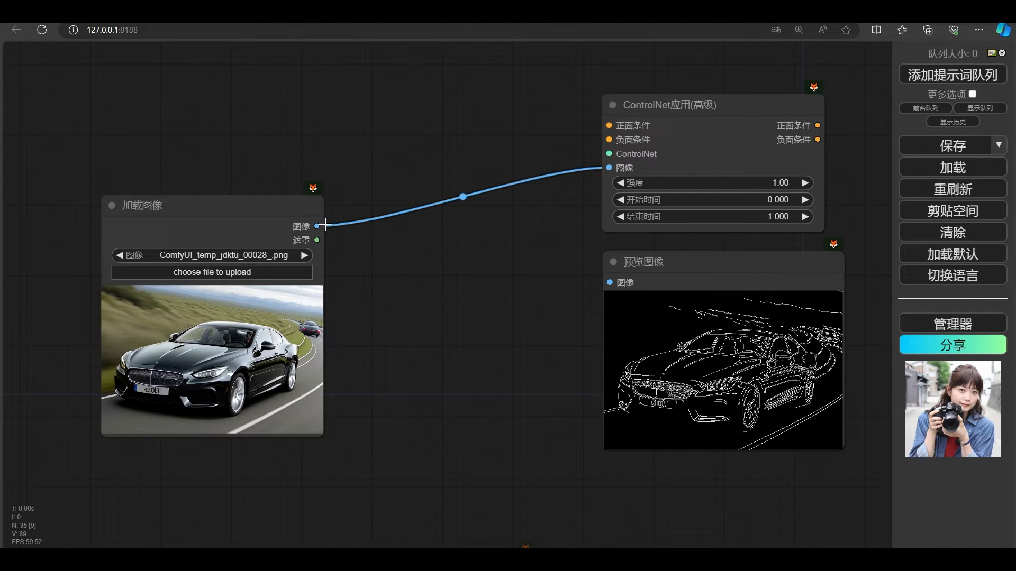
drag(315, 228, 422, 238)
click(434, 253)
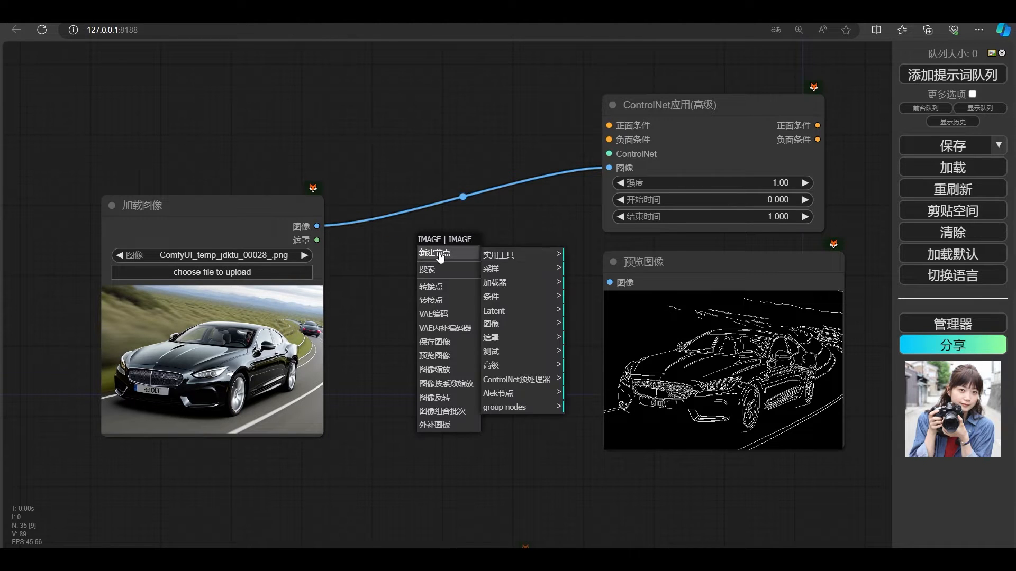
click(516, 380)
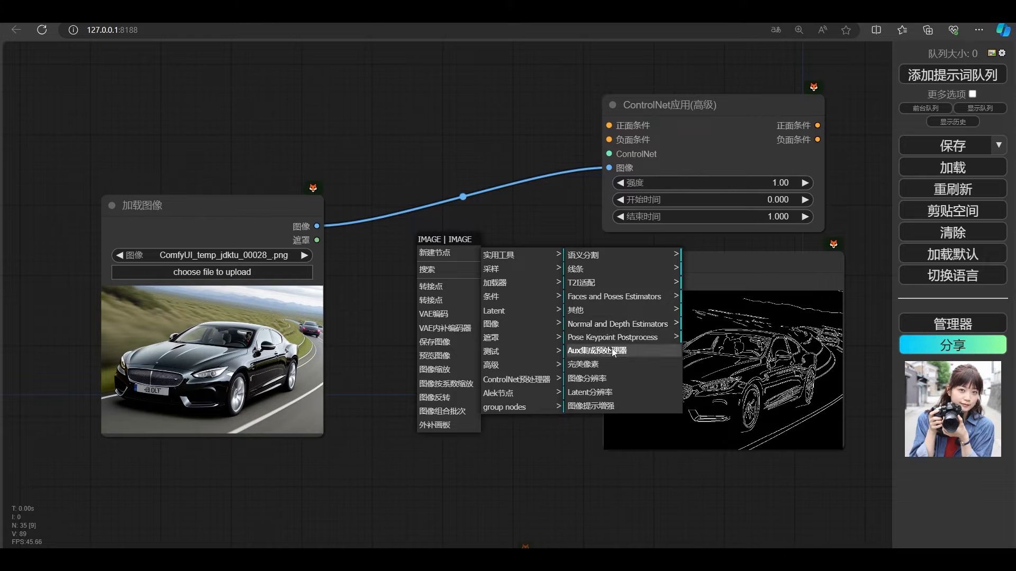
click(613, 352)
drag(529, 242, 610, 282)
Step: Set the Aux集成预处理器 node's preprocessor to SAM预处理器 and run the workflow to preview its output
click(451, 235)
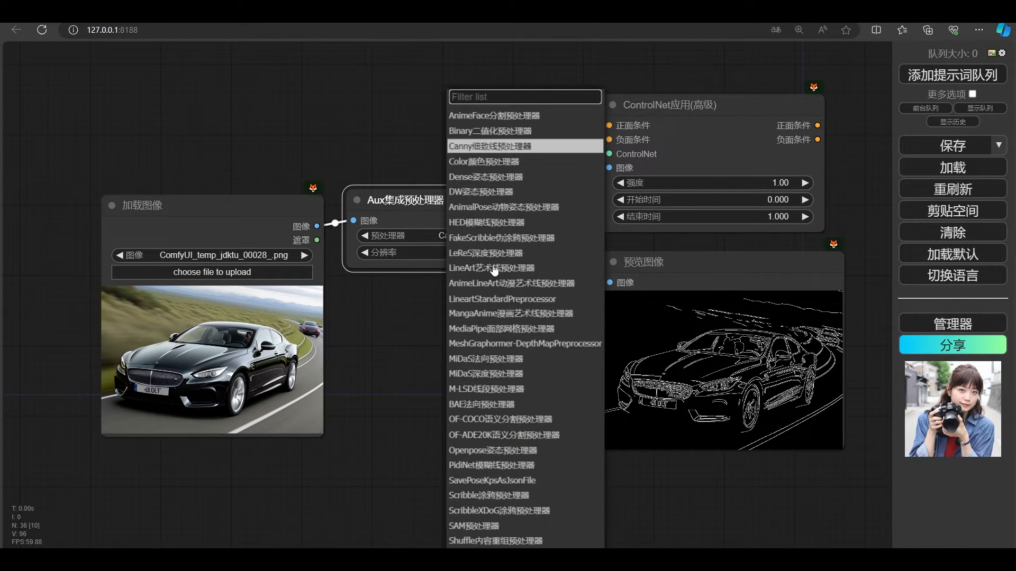
scroll(469, 395, down, 2)
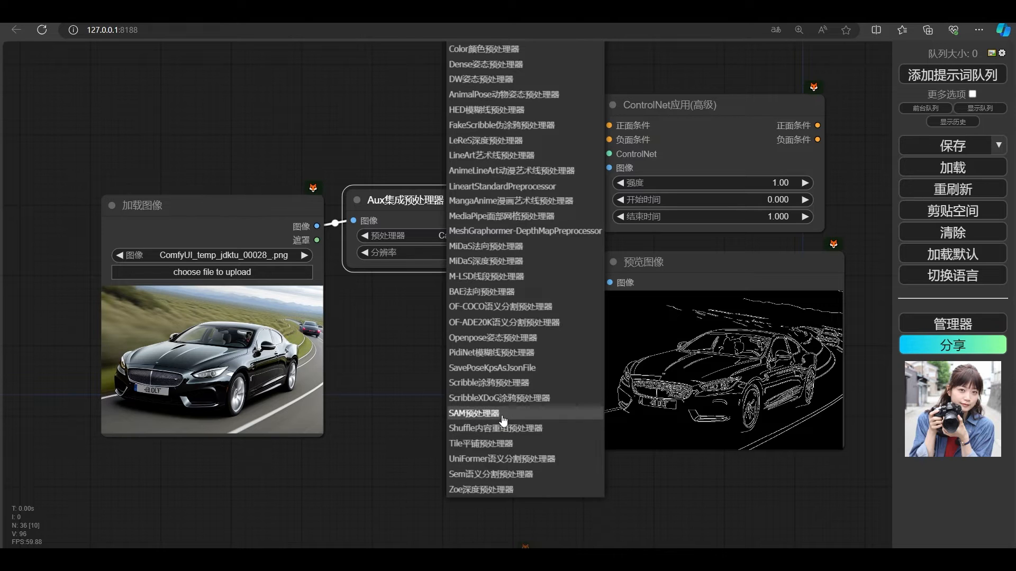
click(483, 413)
drag(531, 277, 397, 283)
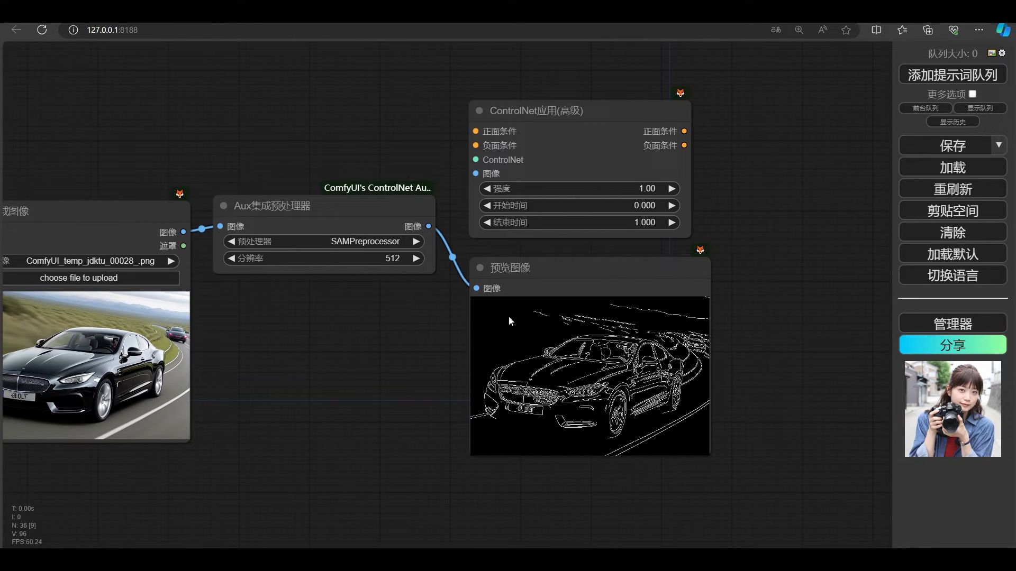
click(954, 77)
Step: Set the Aux集成预处理器 node's preprocessor to Binary二值化预处理器 and run the workflow to preview its output
click(423, 211)
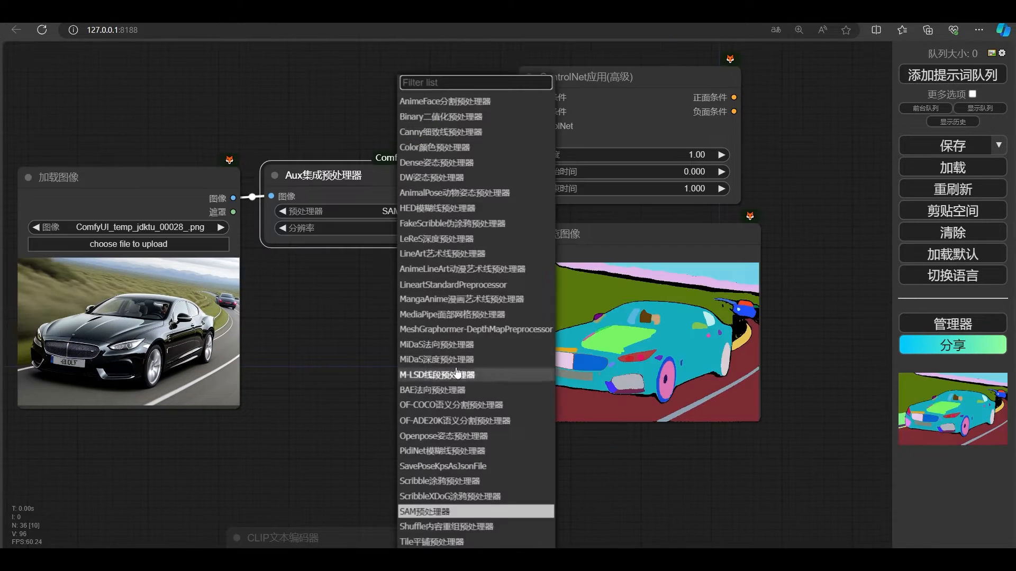
click(456, 209)
click(436, 212)
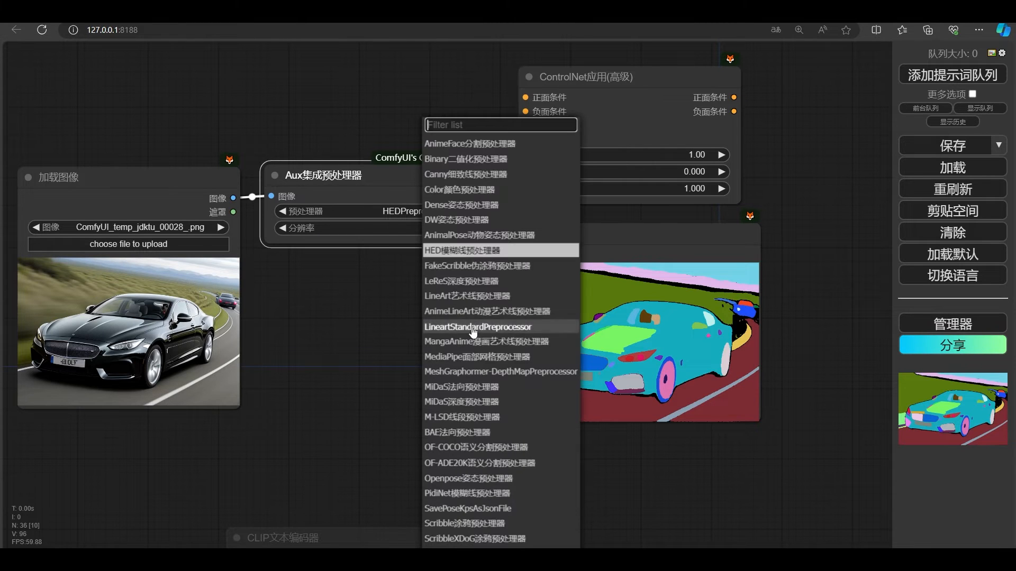
click(502, 159)
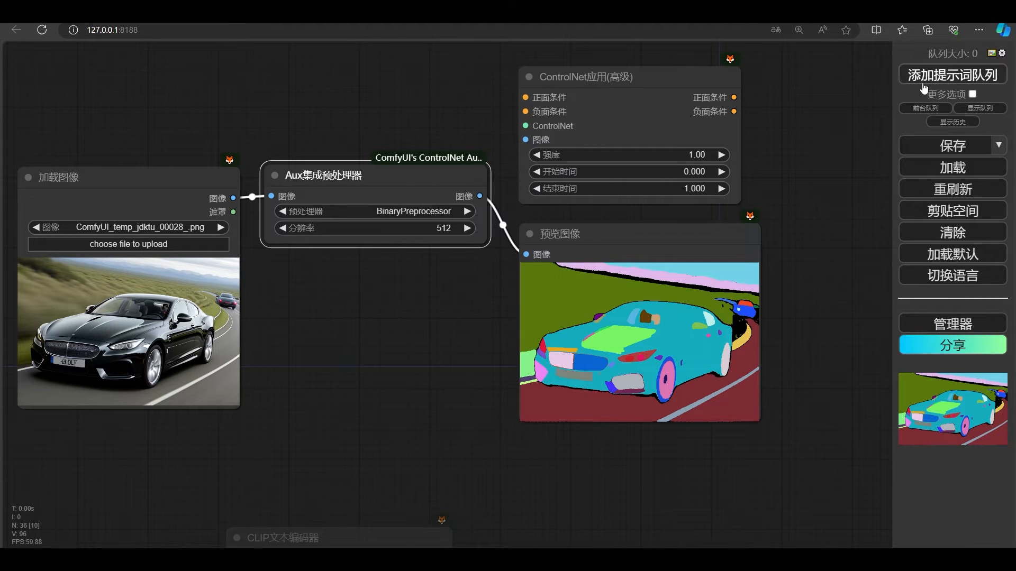
click(953, 75)
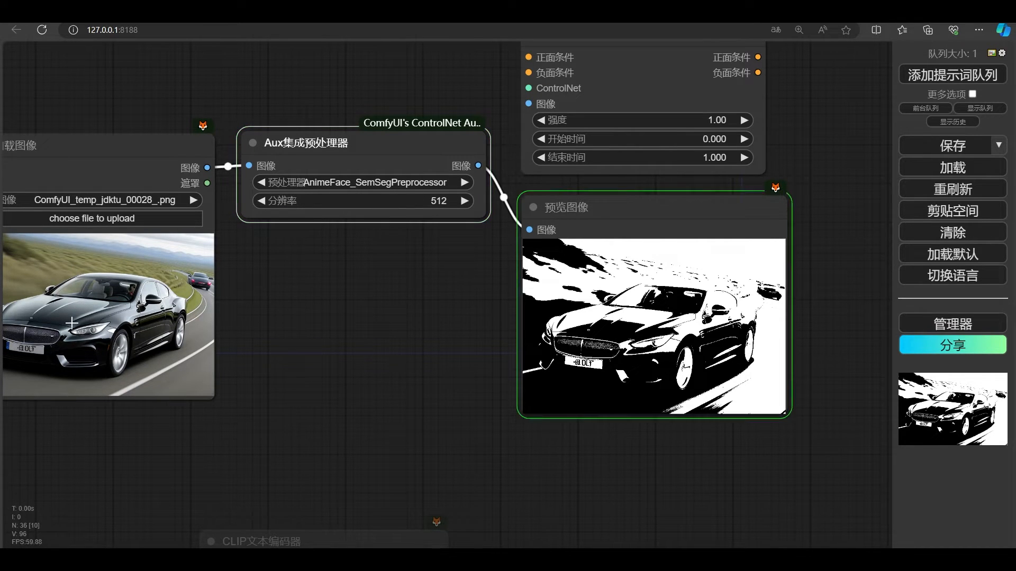
drag(377, 308, 424, 316)
scroll(522, 282, down, 2)
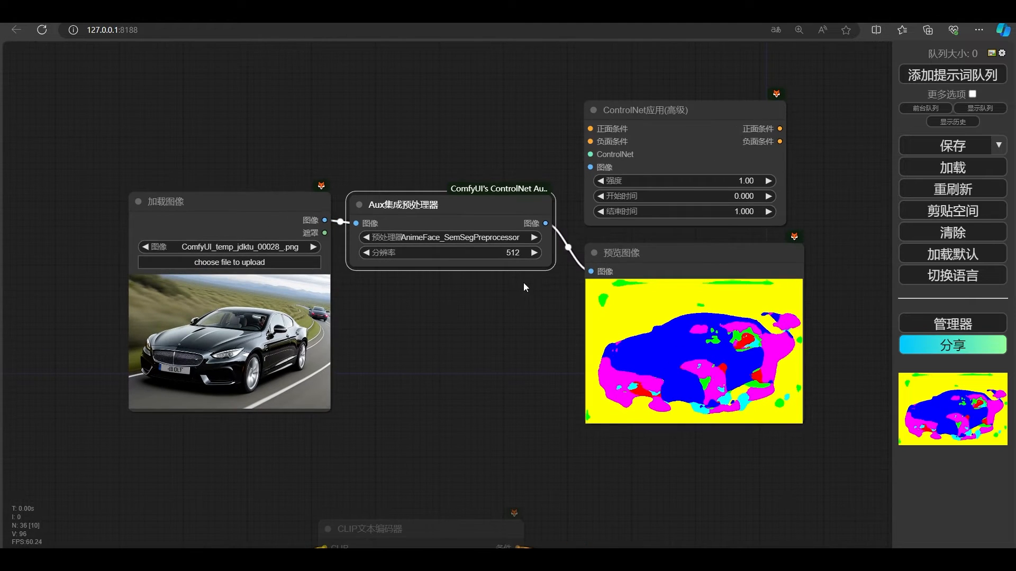
scroll(465, 315, down, 2)
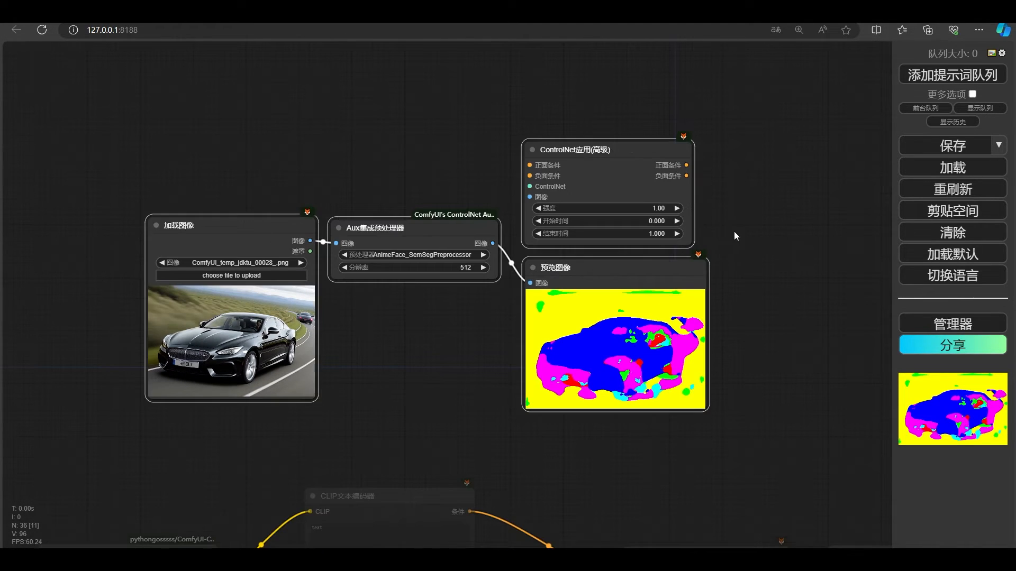
Step: Add a 完美像素 node from the ControlNet预处理器 category to the empty canvas and check its 拉伸模式 setting
right_click(432, 194)
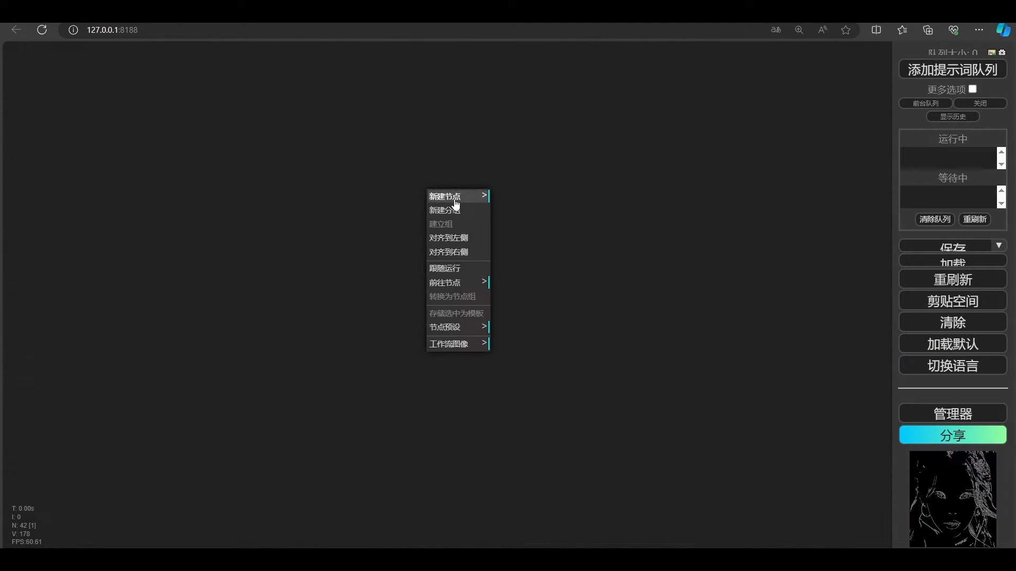
click(455, 197)
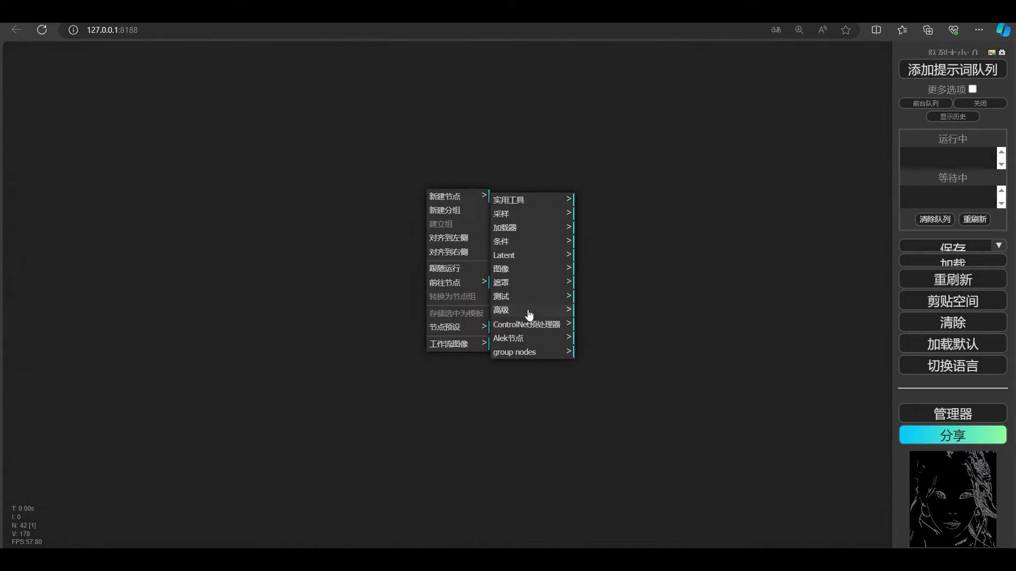
click(531, 325)
click(597, 214)
click(602, 229)
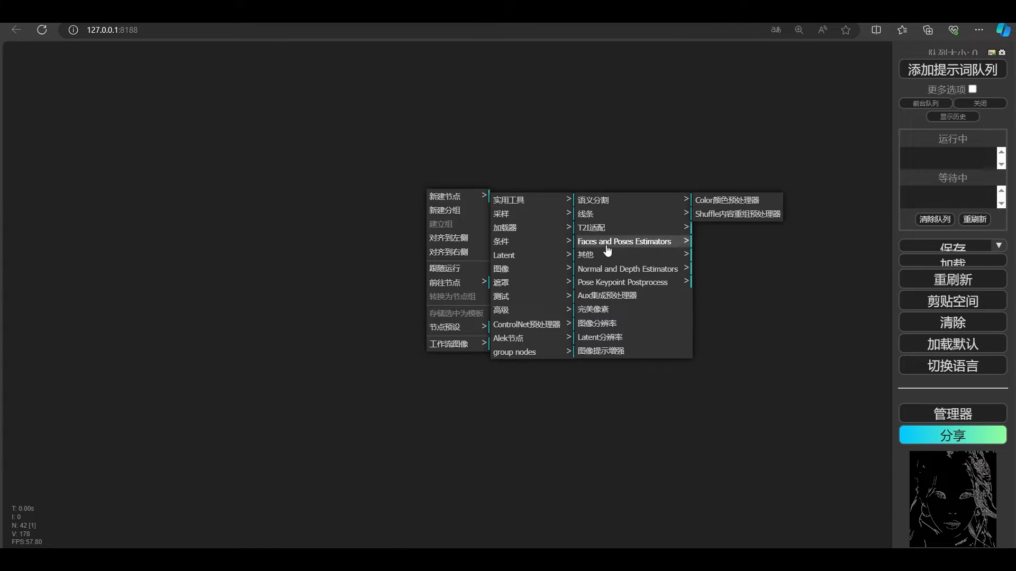
click(607, 242)
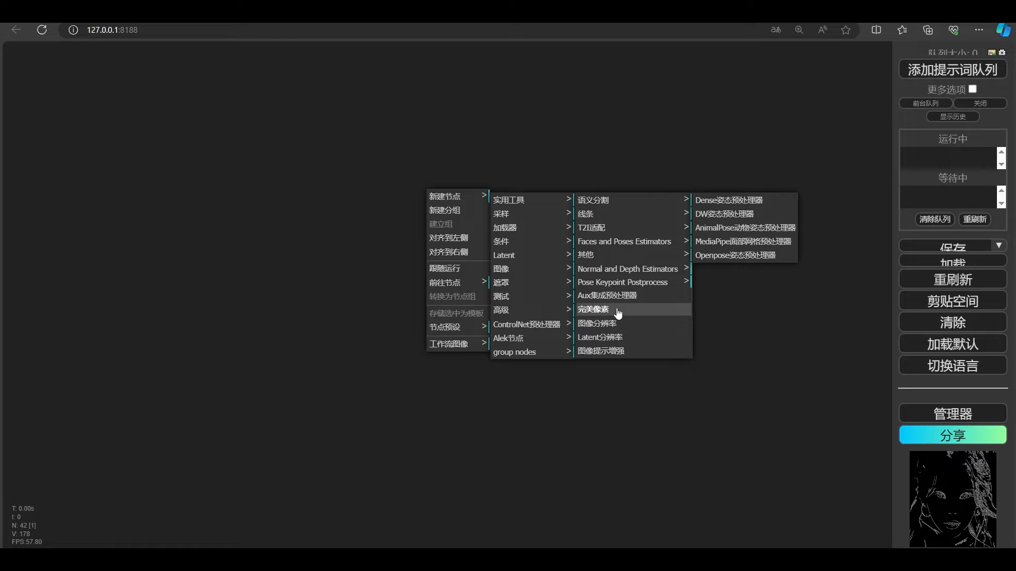
click(620, 312)
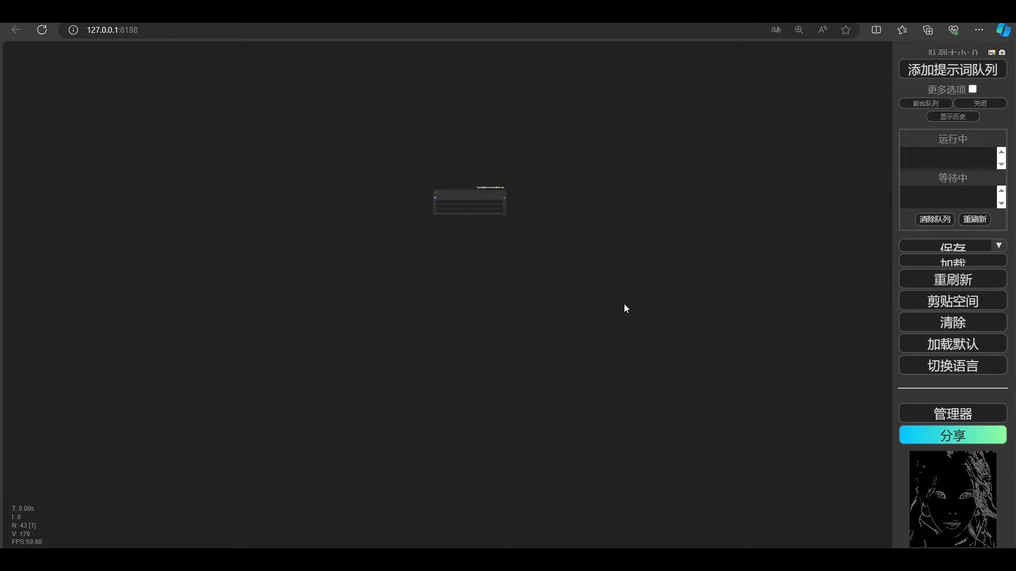
scroll(492, 230, up, 10)
drag(413, 221, 545, 337)
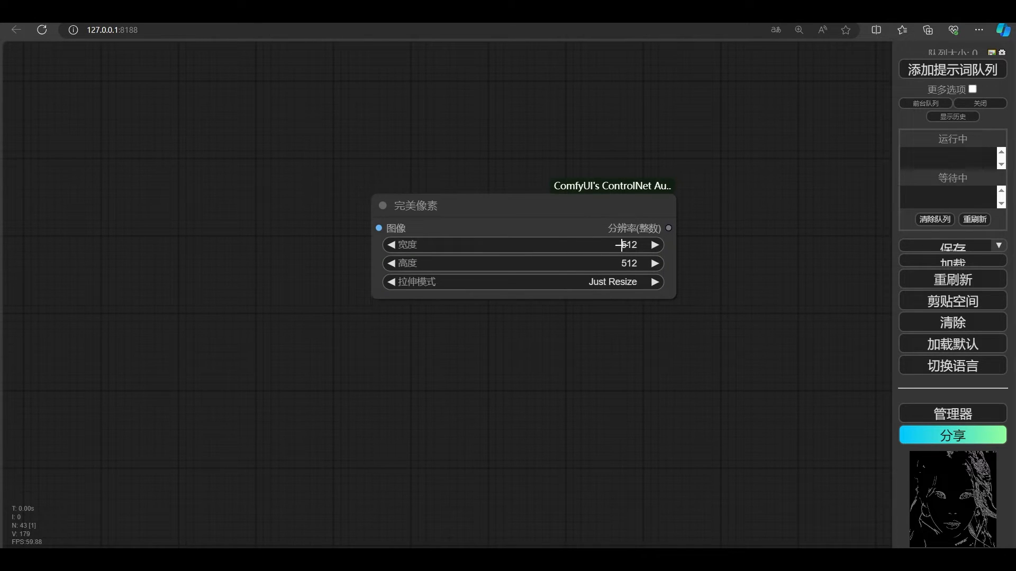
click(616, 284)
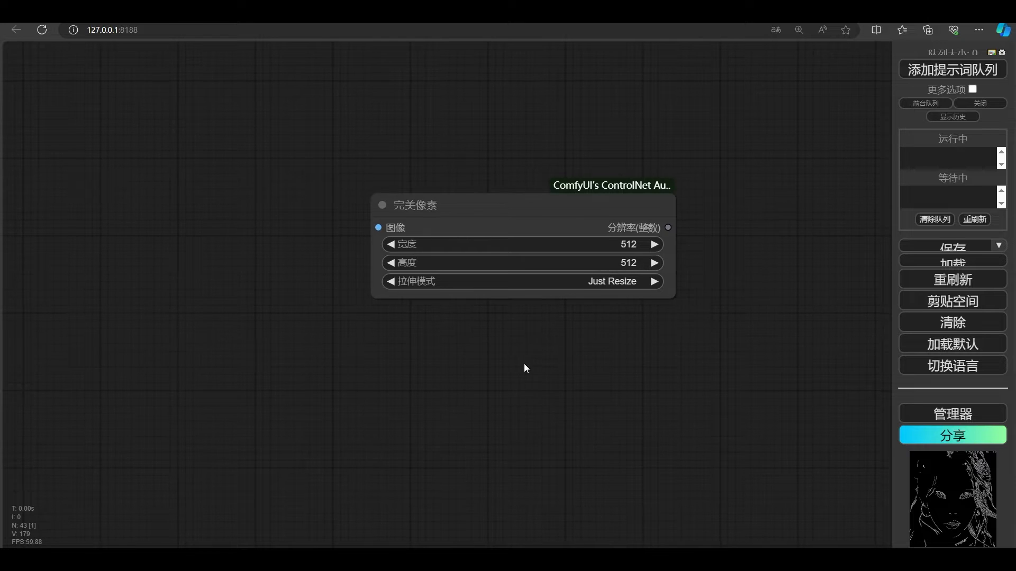
Step: Add a 图像分辨率 node below the 完美像素 node and make the 完美像素 node narrower
right_click(399, 318)
click(411, 319)
click(500, 444)
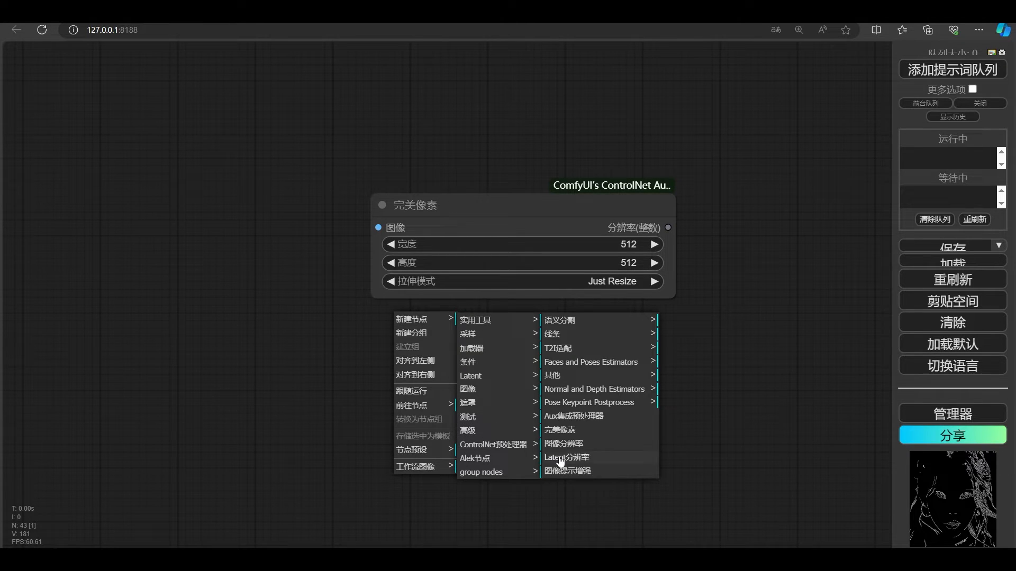
click(585, 444)
drag(700, 187, 629, 188)
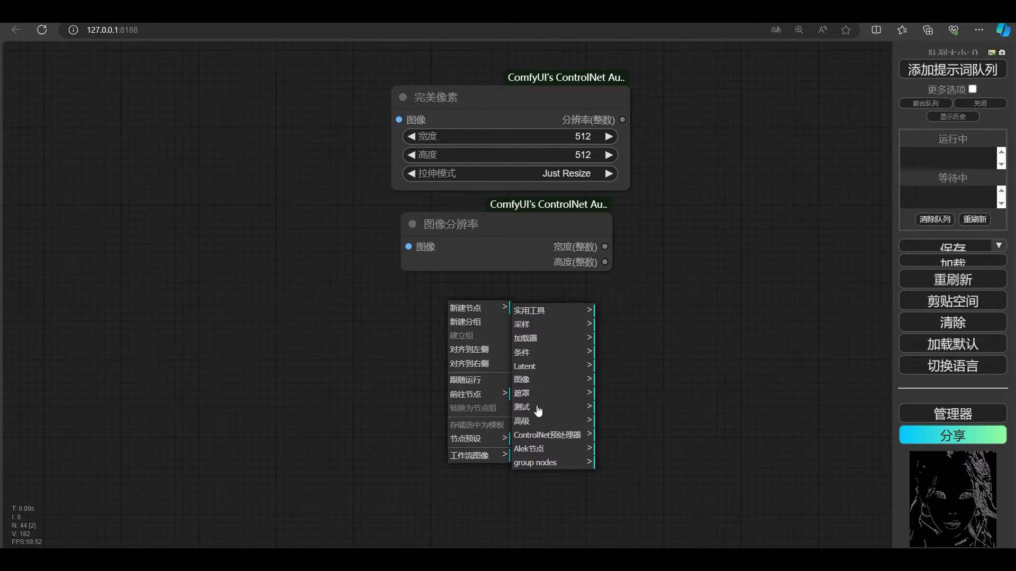
Step: Add a Latent分辨率 node and a 图像提示增强 node below the 图像分辨率 node
click(543, 311)
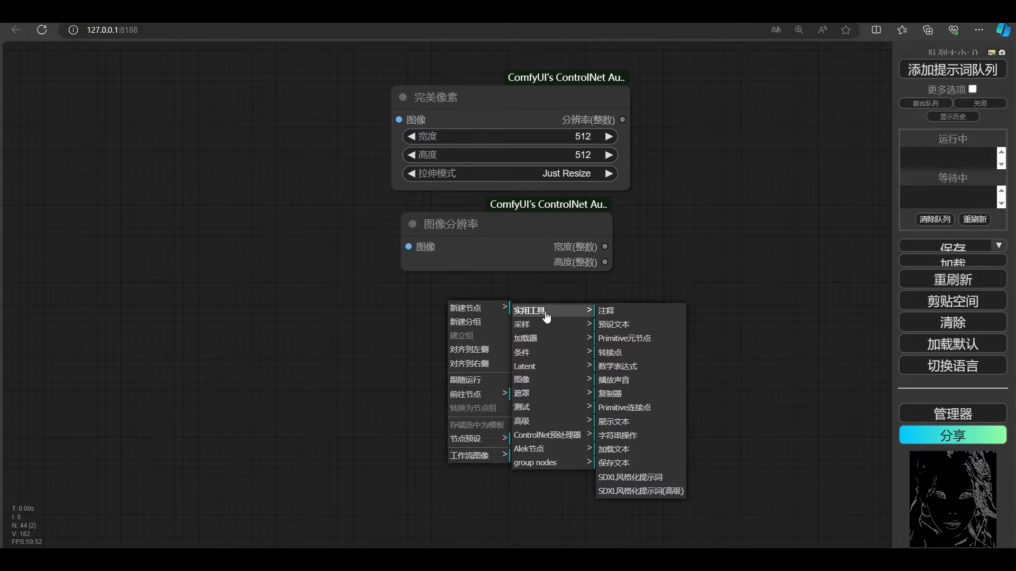
click(550, 341)
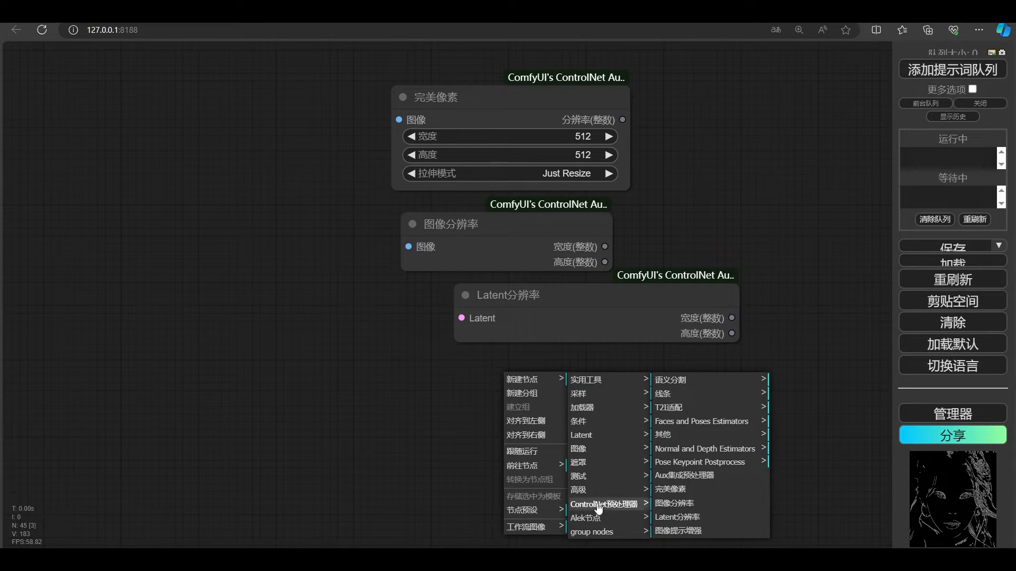
click(678, 531)
Step: Line up the Latent分辨率 and 图像提示增强 nodes in a column under the other two and narrow the 图像提示增强 node
drag(628, 372, 536, 376)
click(669, 295)
drag(670, 295, 624, 294)
drag(694, 340, 589, 366)
click(605, 369)
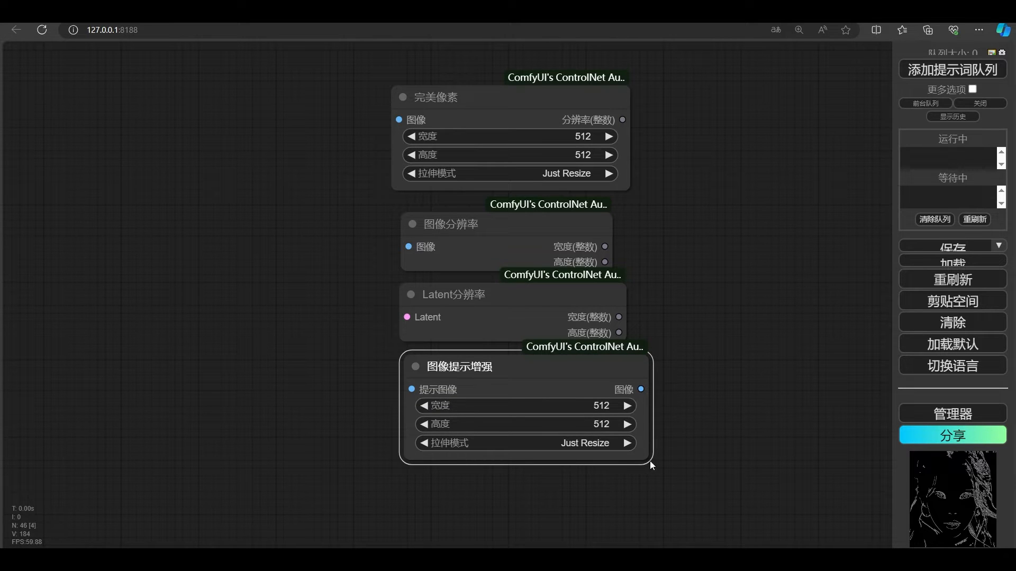
drag(650, 464, 619, 464)
click(678, 334)
drag(683, 309, 768, 315)
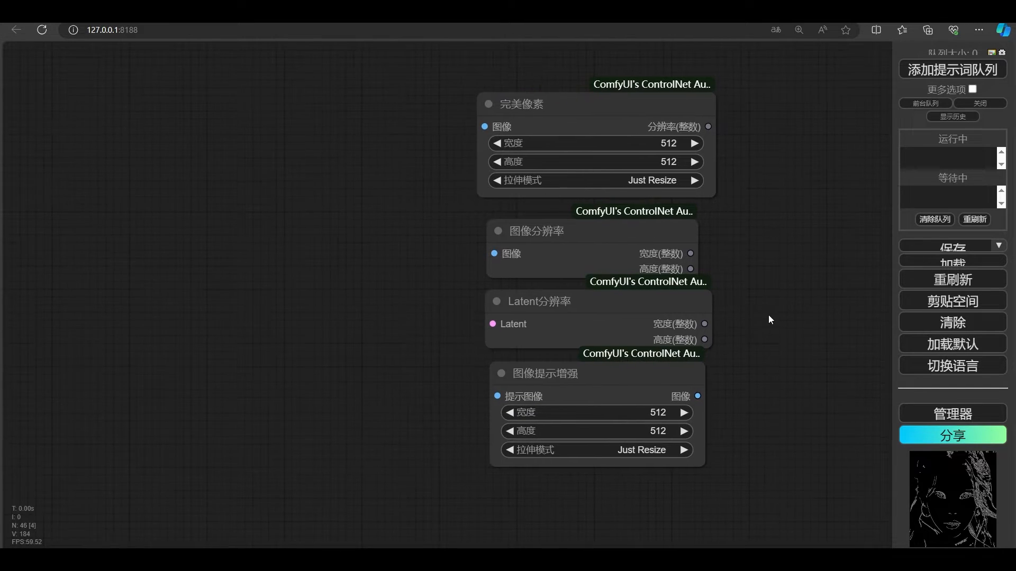
scroll(737, 288, down, 1)
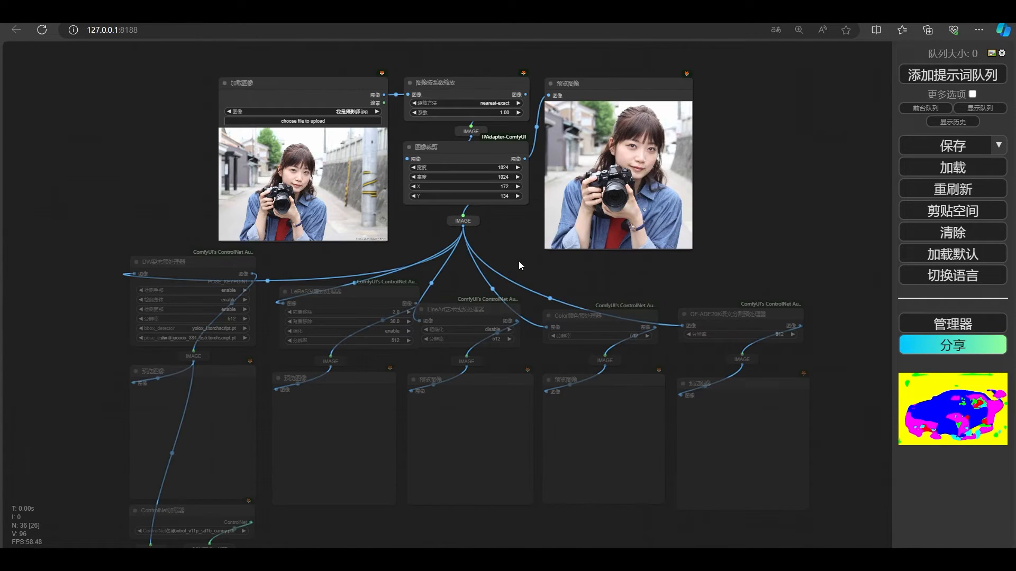
Step: Examine the photo's 图像按系数缩放 and 图像裁剪 nodes, the cropped preview and the preprocessor branches below them
drag(515, 246, 552, 254)
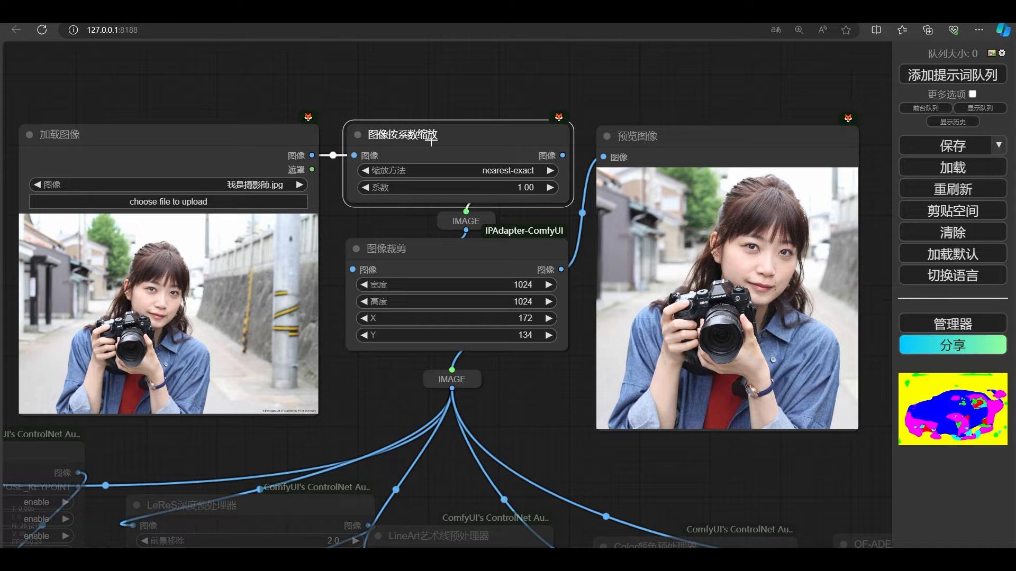
scroll(391, 218, up, 1)
click(393, 236)
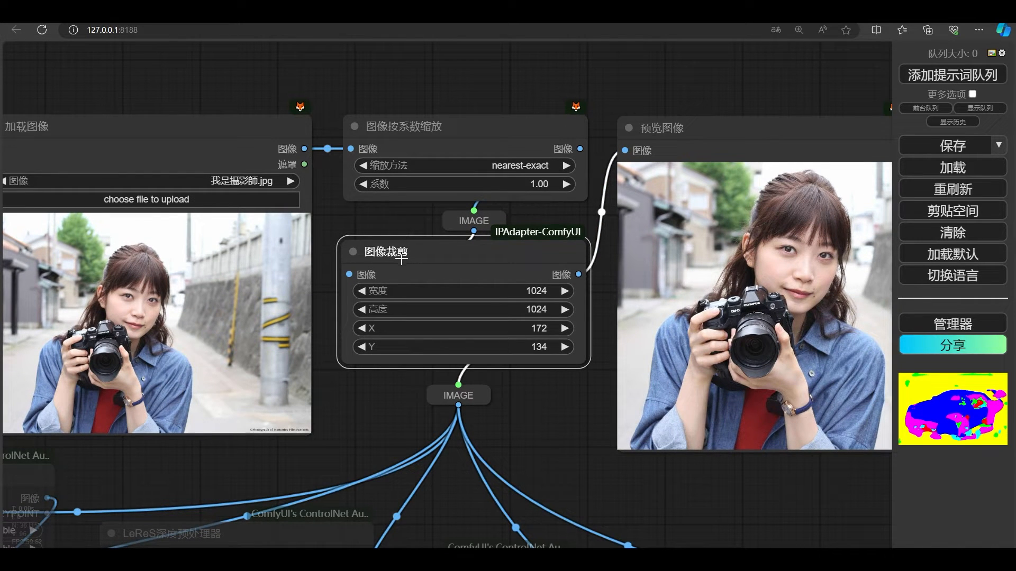
scroll(401, 226, down, 1)
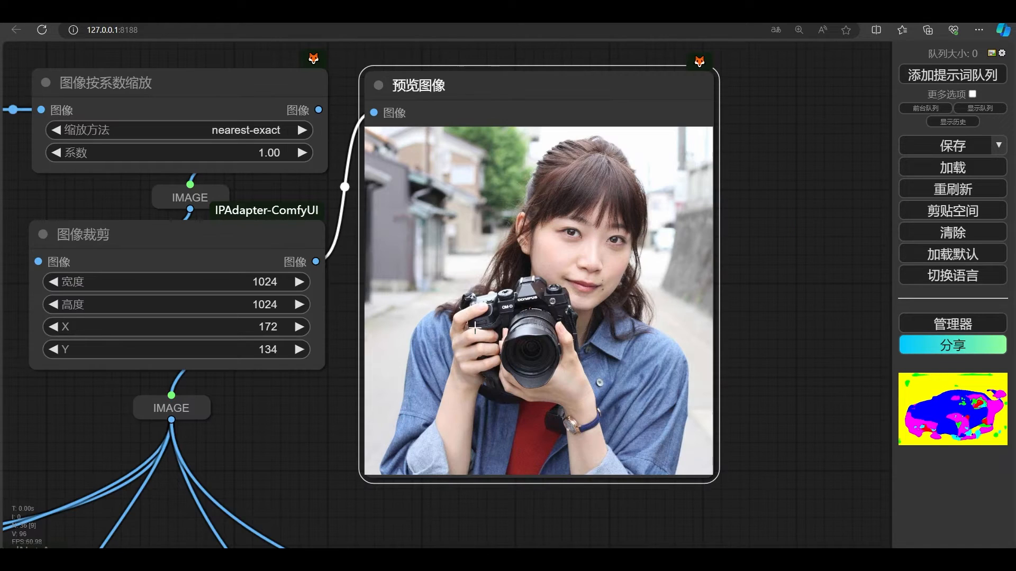
scroll(601, 251, down, 6)
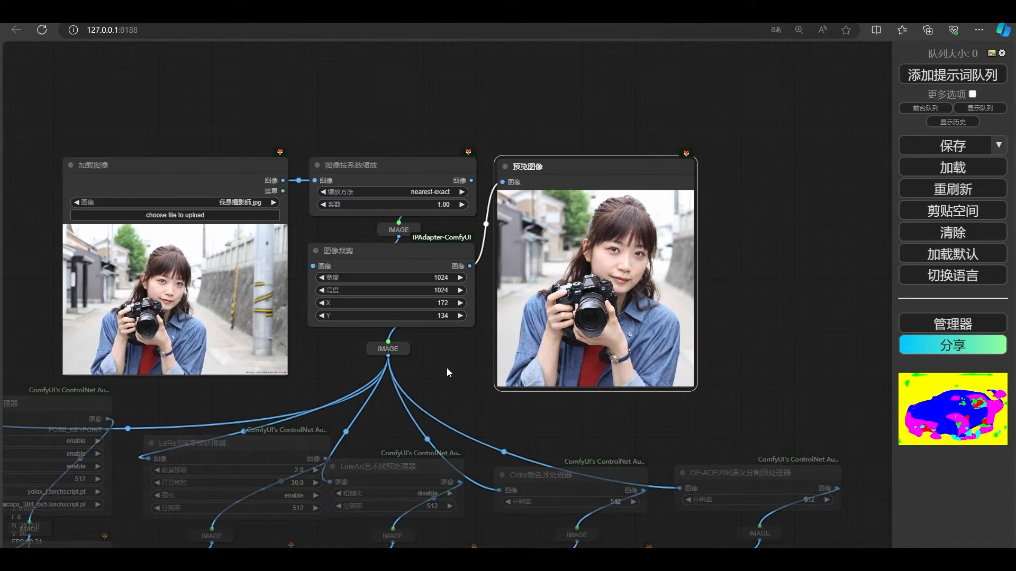
drag(446, 373, 554, 189)
scroll(546, 222, down, 1)
drag(551, 231, 556, 201)
scroll(471, 262, down, 1)
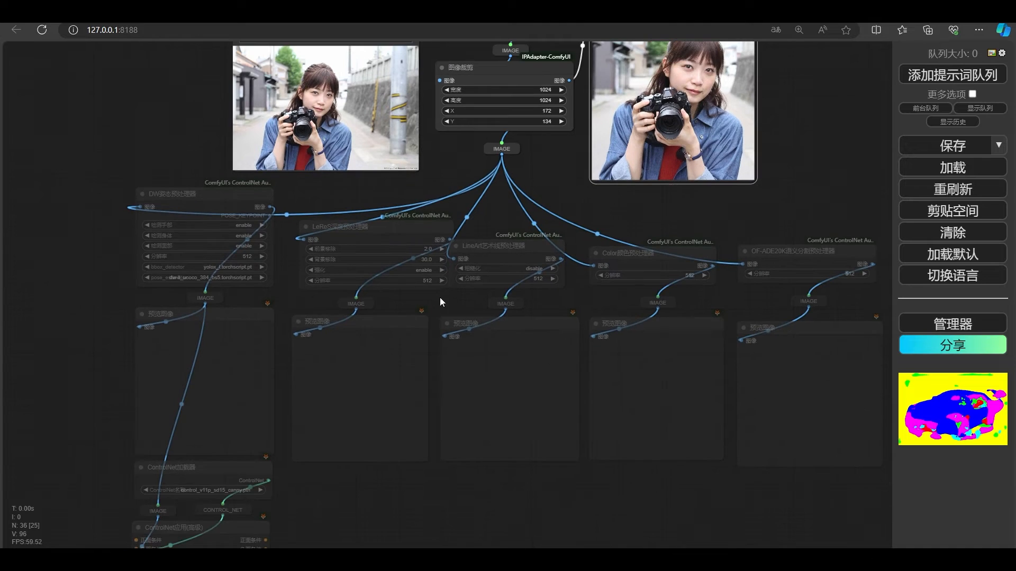
Step: Re-enable the five muted preprocessor nodes together with their 预览图像 nodes, leaving out the ControlNet nodes below
drag(440, 298, 388, 257)
scroll(388, 256, down, 2)
scroll(386, 344, down, 1)
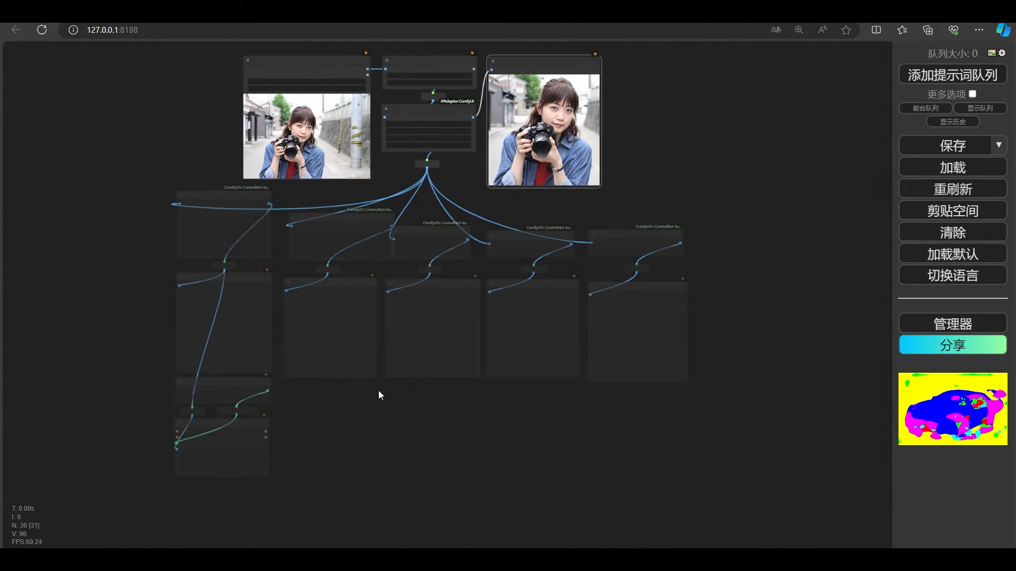
drag(730, 215, 257, 311)
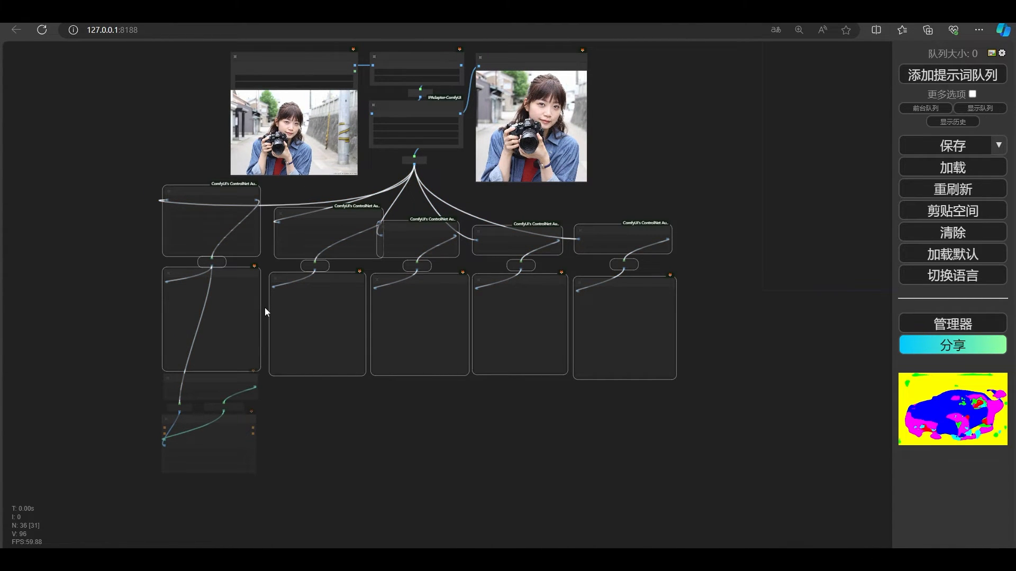
scroll(148, 259, up, 4)
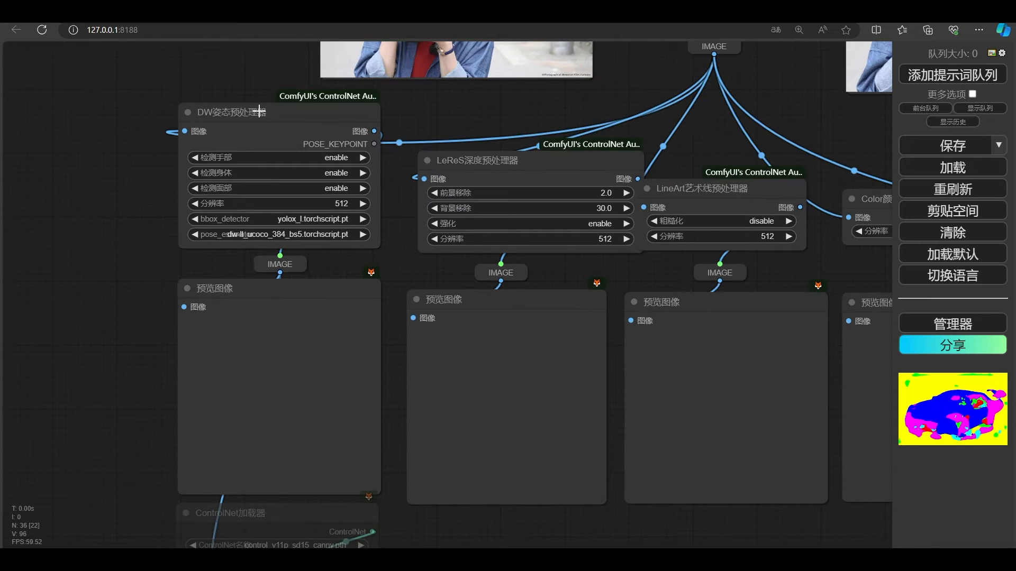
Step: Examine the DW姿态预处理器 node's settings and the row of five preprocessor branches with their preview nodes
click(260, 111)
scroll(143, 199, up, 1)
drag(143, 198, 143, 309)
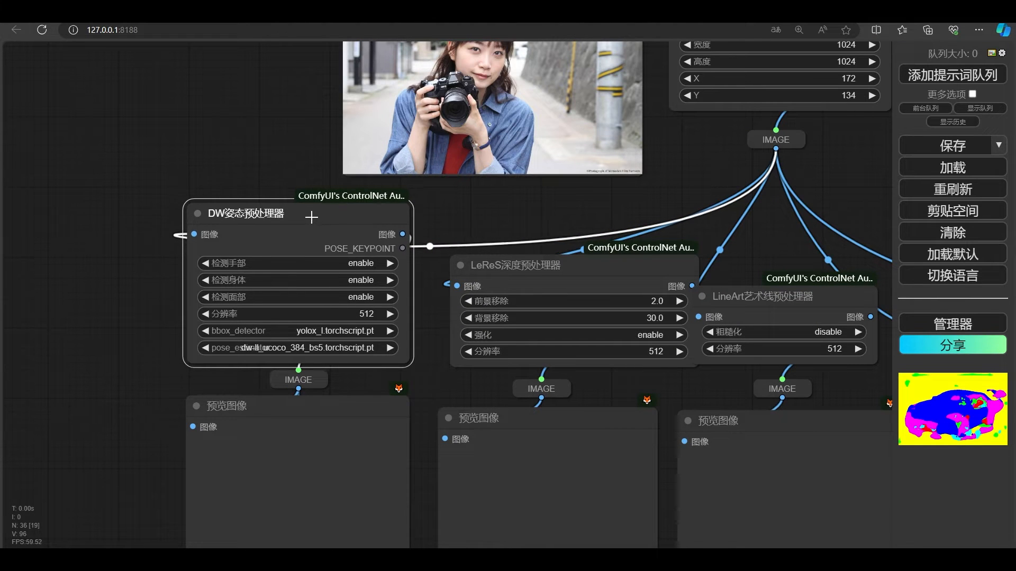
drag(223, 219, 200, 214)
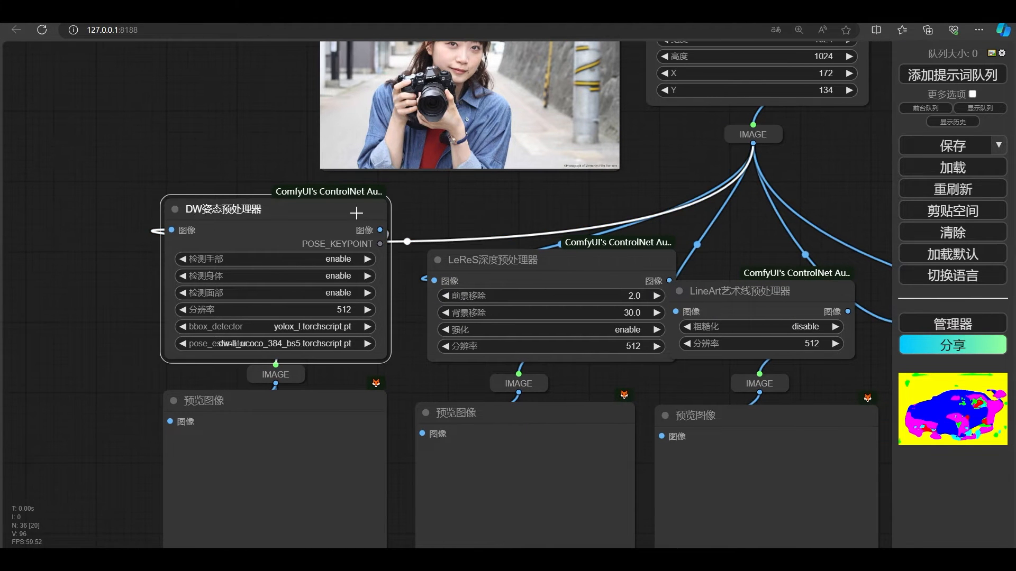
scroll(661, 195, down, 10)
scroll(751, 189, up, 3)
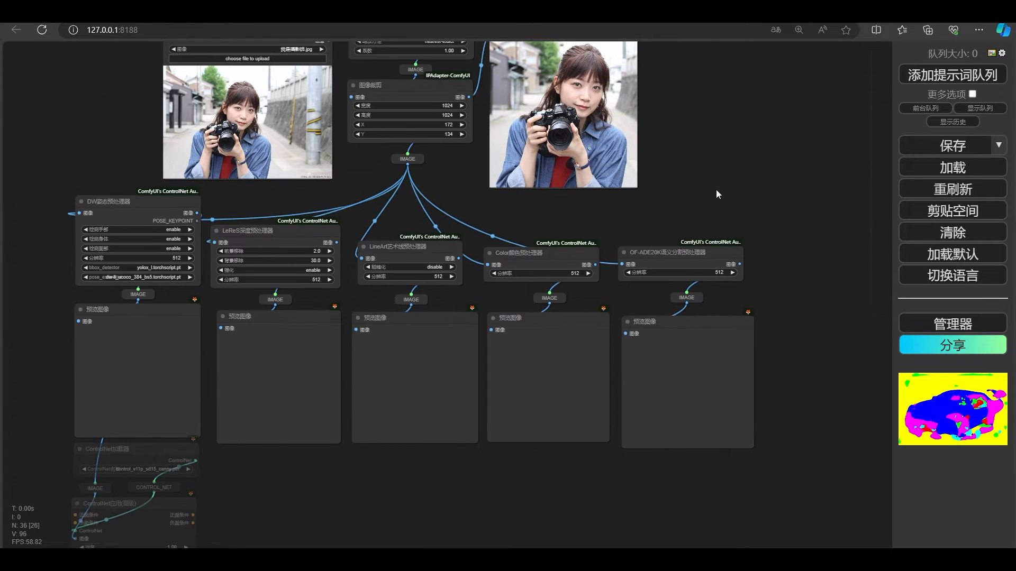
drag(716, 189, 742, 196)
click(711, 213)
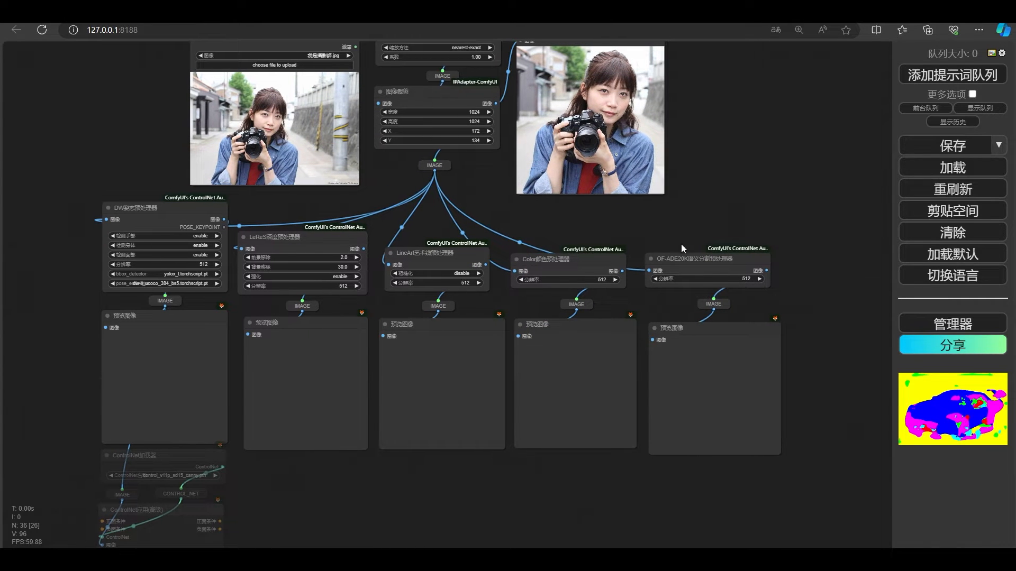
Step: Run the workflow to preview the five preprocessors' outputs on the cropped photo and look at the LineArt艺术线预处理器 node
key(ctrl+Return)
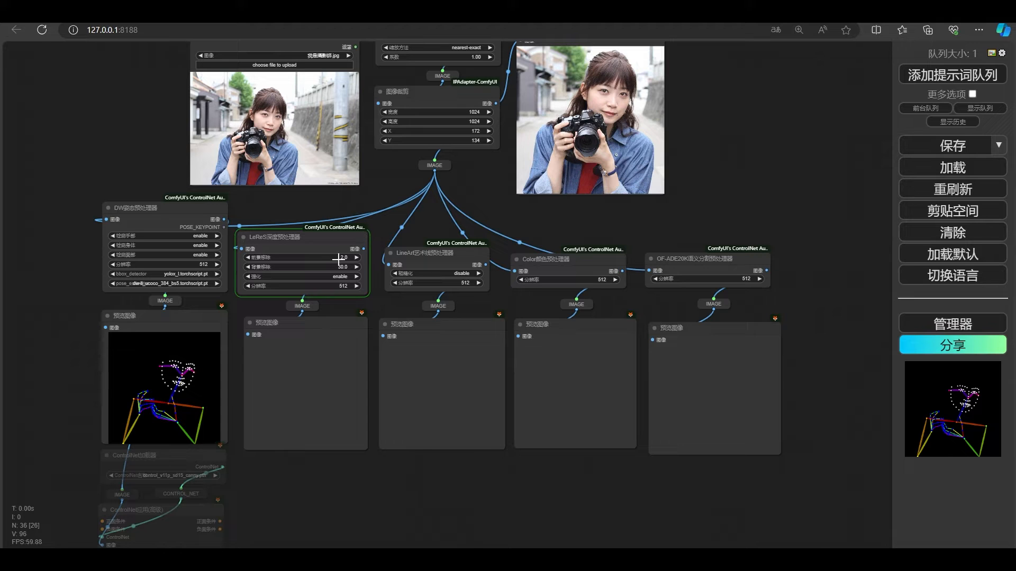
scroll(349, 257, up, 4)
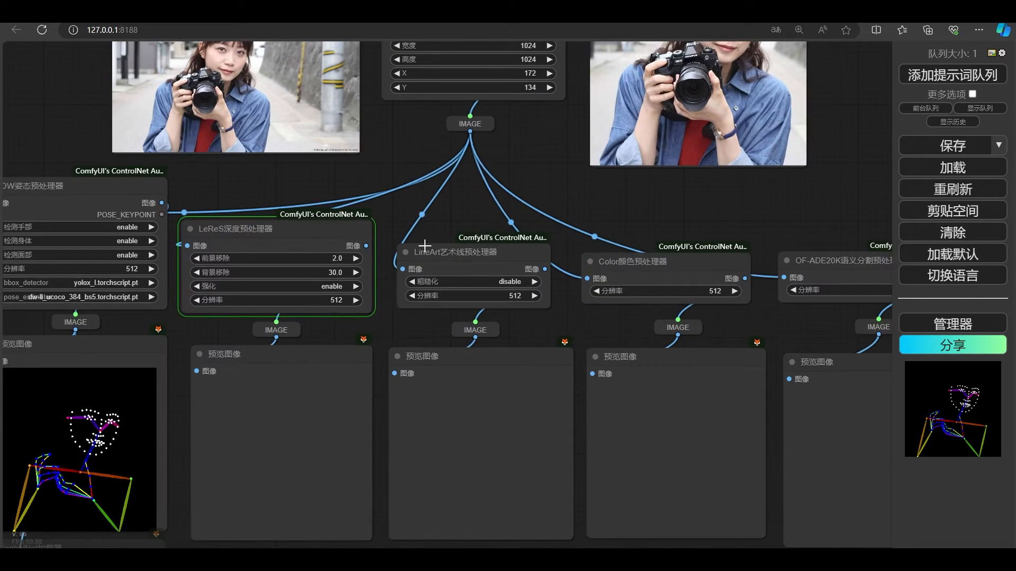
click(485, 251)
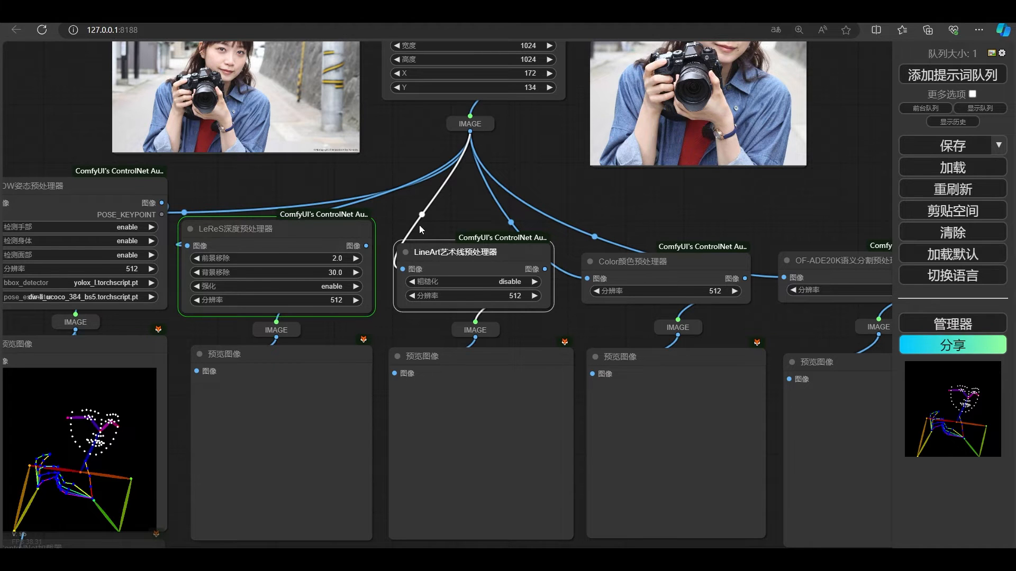
Step: Switch to File Explorer and open the ckpts folder of comfyui_controlnet_aux inside ComfyUI's custom_nodes folder
scroll(419, 225, down, 3)
click(447, 221)
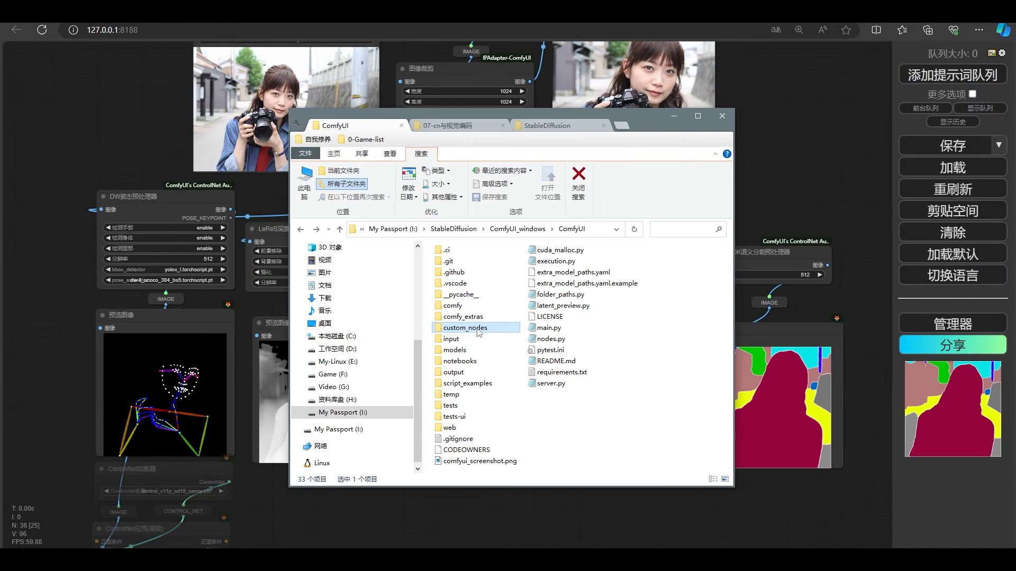
double_click(478, 329)
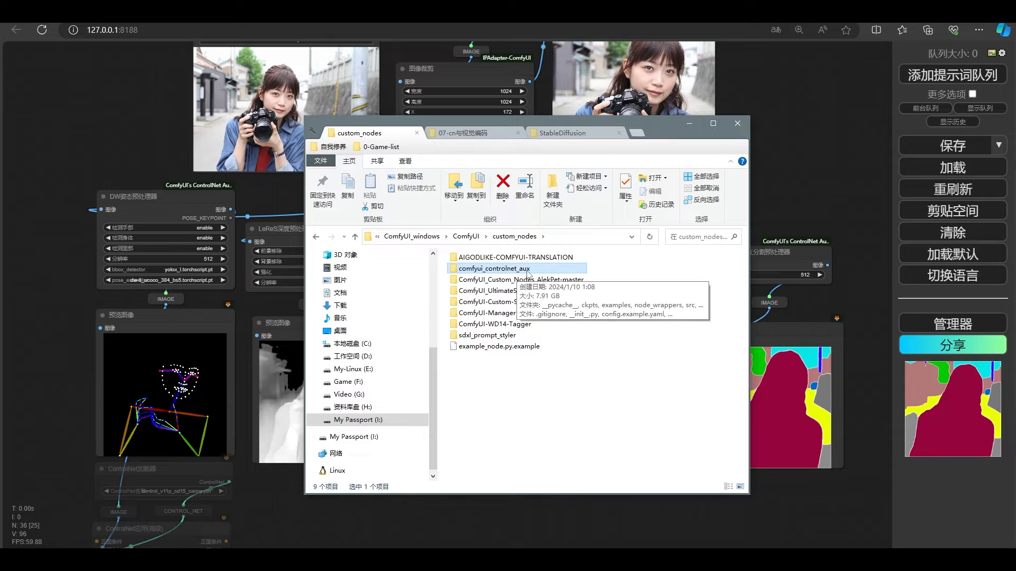
double_click(521, 269)
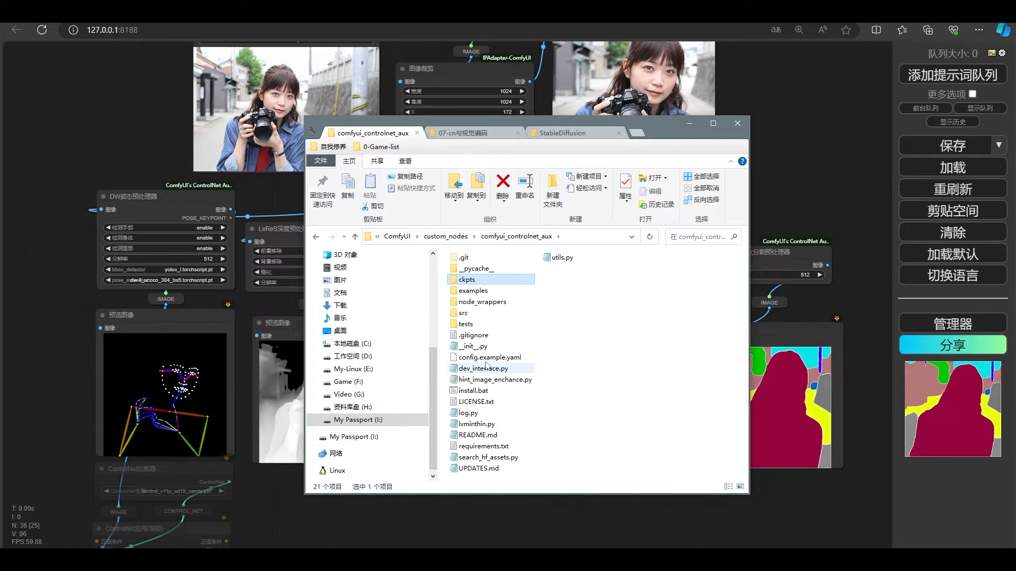
click(479, 281)
double_click(479, 281)
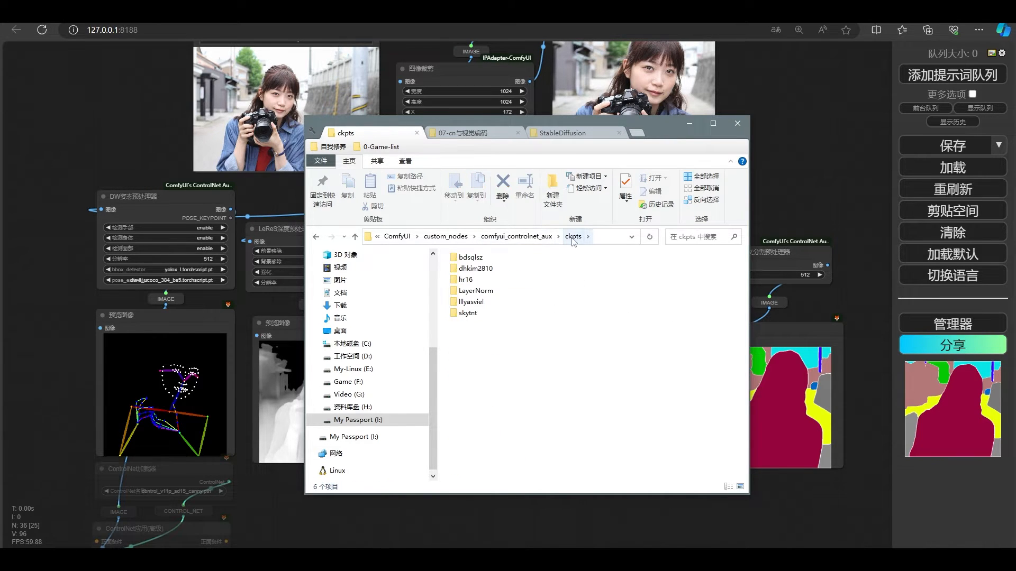
Step: Open the lllyasviel folder's Annotators subfolder, look over the preprocessor model files and return to the ComfyUI workflow
click(466, 301)
key(F2)
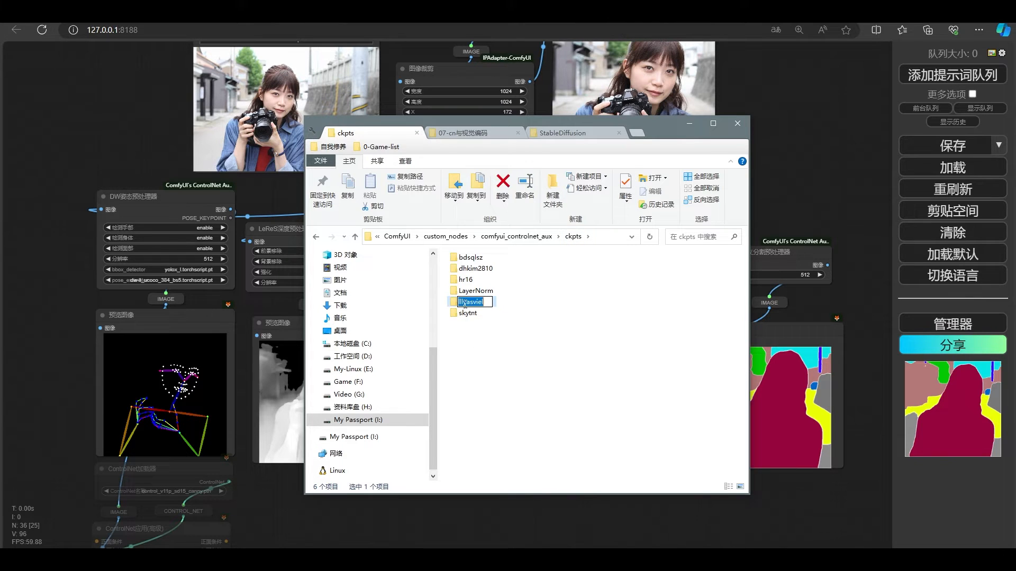
click(463, 302)
double_click(463, 301)
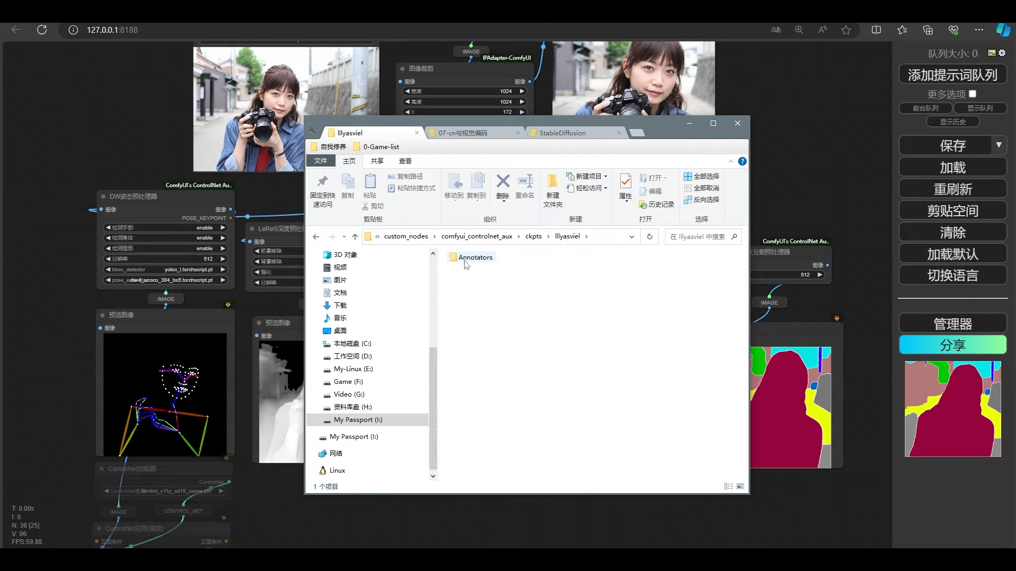
double_click(471, 257)
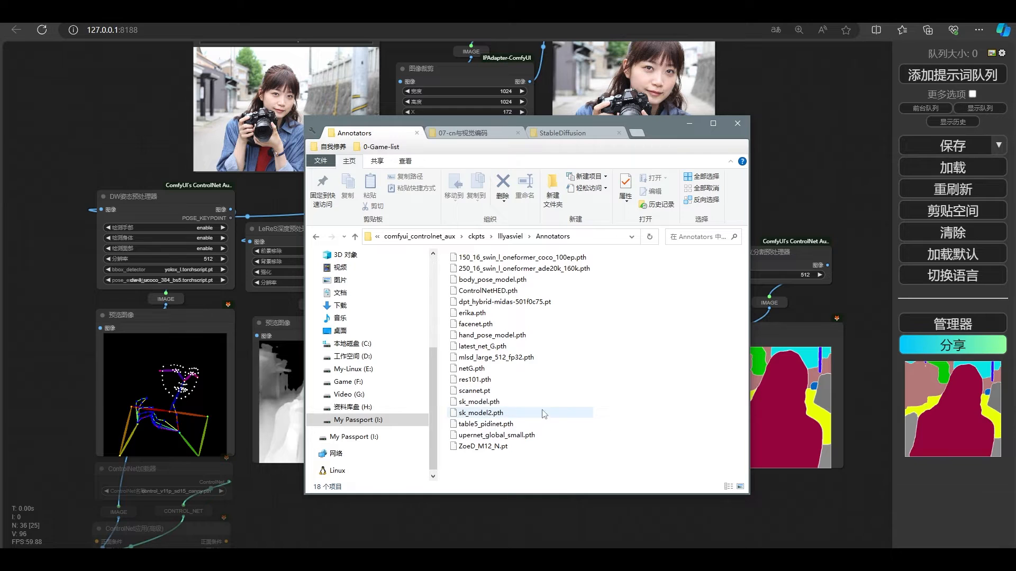
drag(488, 468, 497, 413)
click(836, 296)
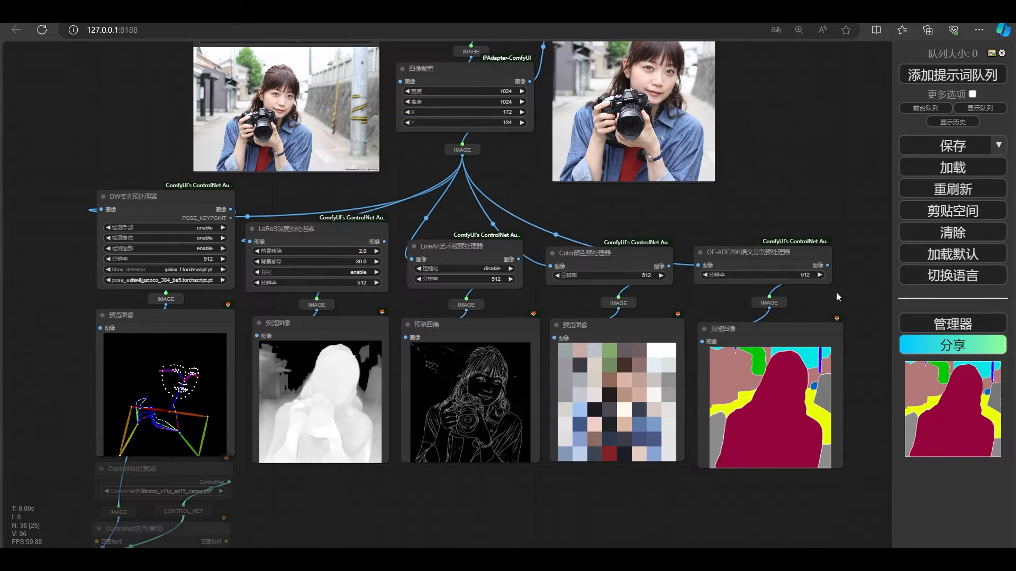
Step: Examine the output previews of the DW姿态, LeReS深度 and LineArt艺术线 preprocessors up close
scroll(455, 310, down, 1)
scroll(444, 322, up, 2)
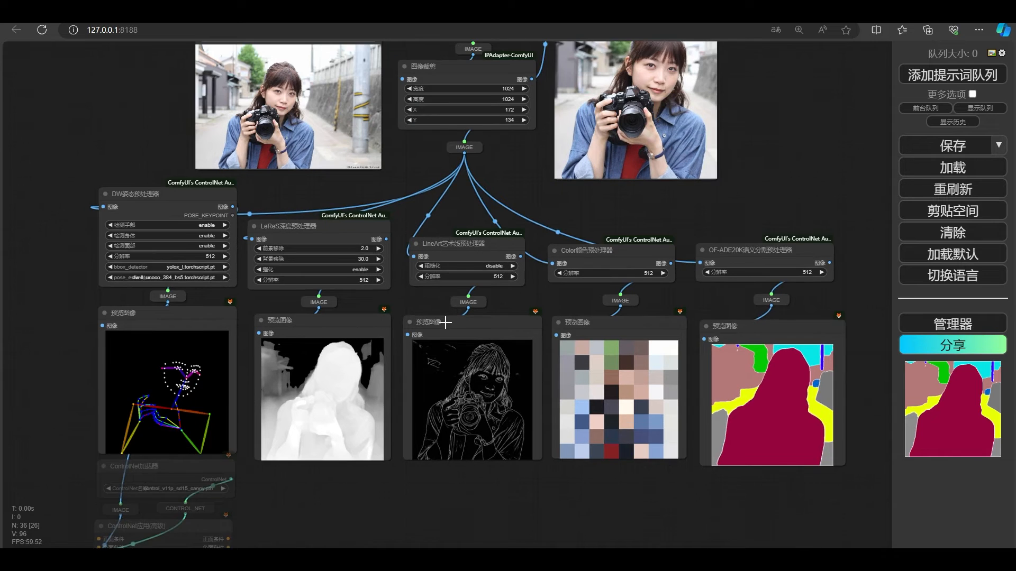
drag(398, 299, 609, 289)
drag(183, 307, 111, 266)
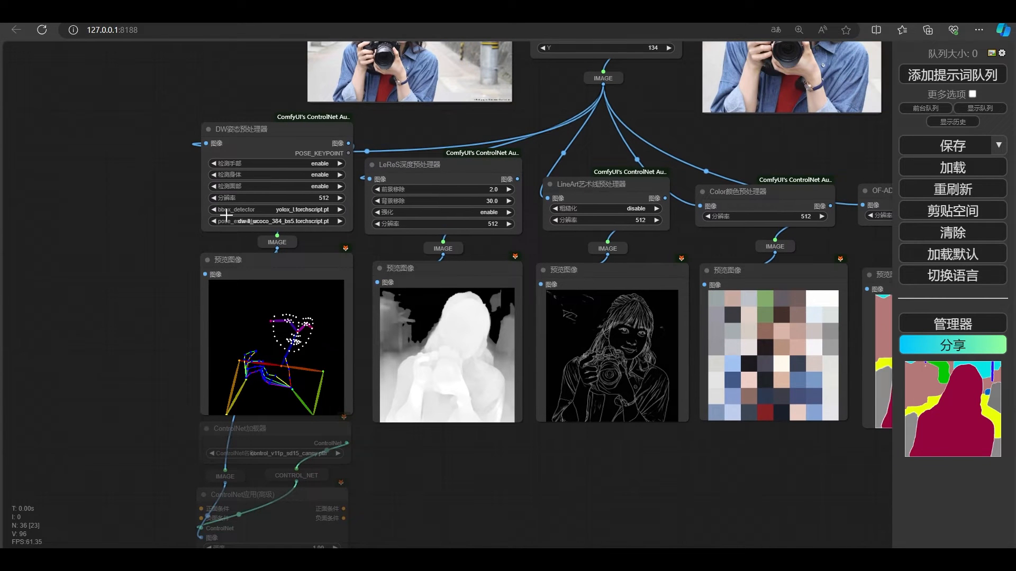
click(272, 142)
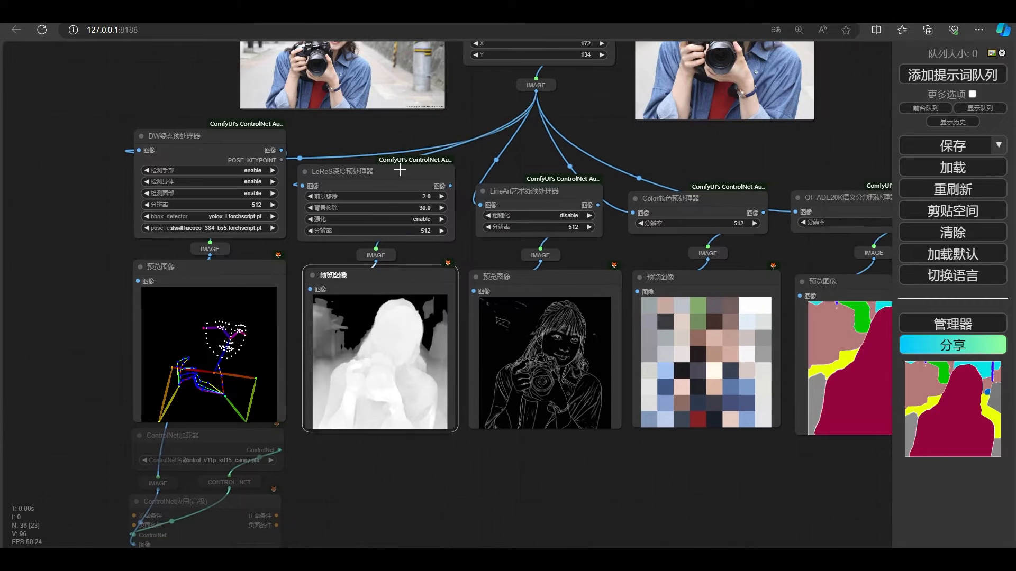
click(399, 169)
click(413, 284)
scroll(437, 353, up, 5)
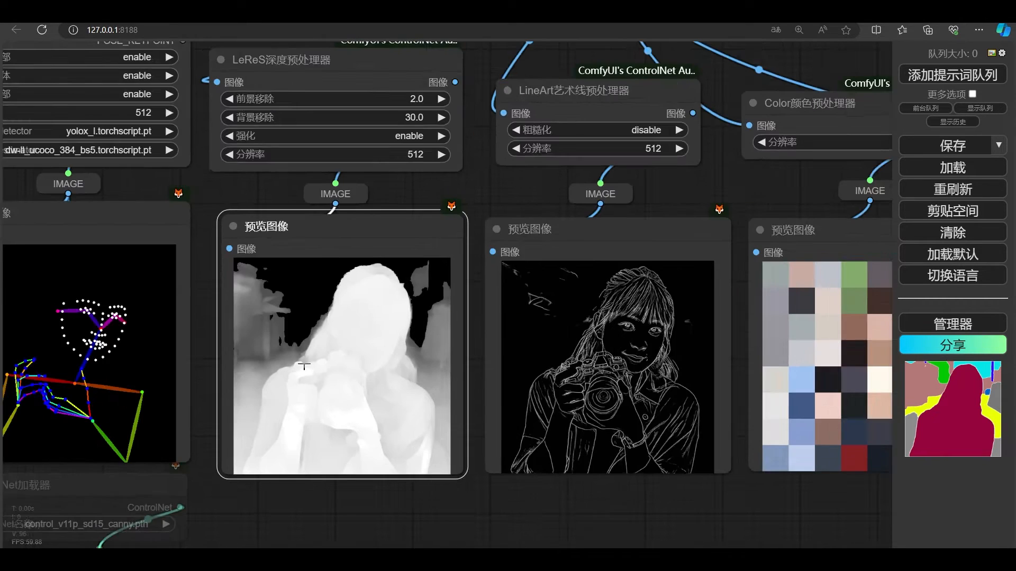
scroll(304, 366, up, 2)
scroll(304, 366, down, 5)
click(532, 259)
scroll(532, 237, up, 9)
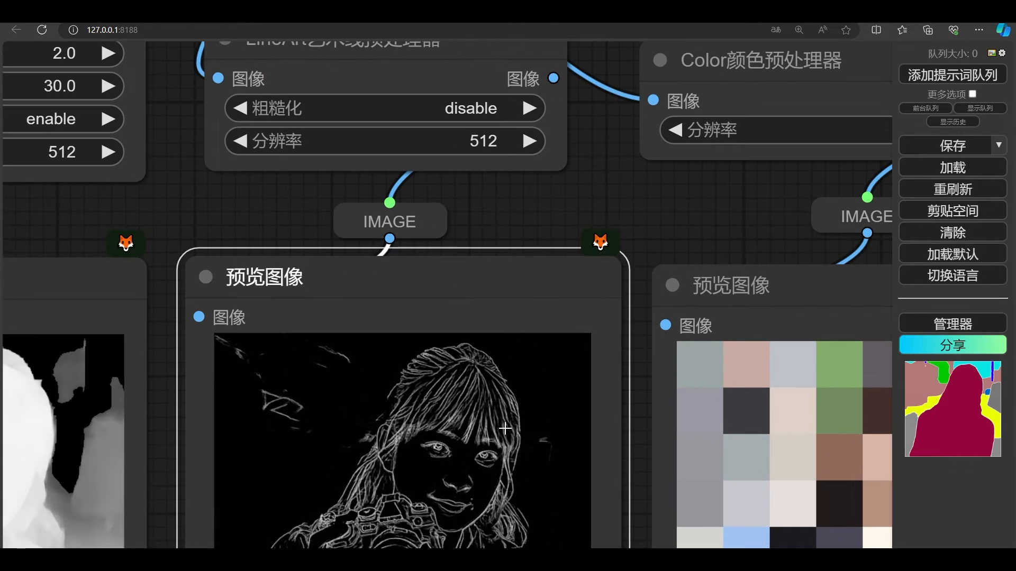
Step: Examine the Color颜色预处理器 and OF-ADE20K语义分割预处理器 previews and compare them with the cropped photo
mouse_move(748, 274)
mouse_down()
mouse_move(779, 70)
mouse_move(753, 271)
mouse_move(741, 281)
mouse_up()
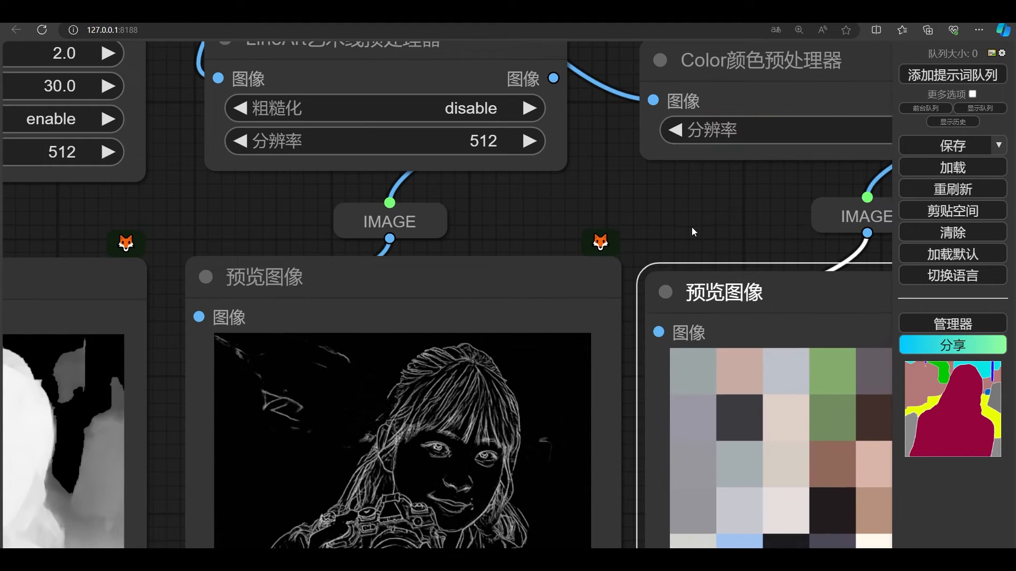
drag(692, 232, 711, 148)
scroll(446, 402, down, 2)
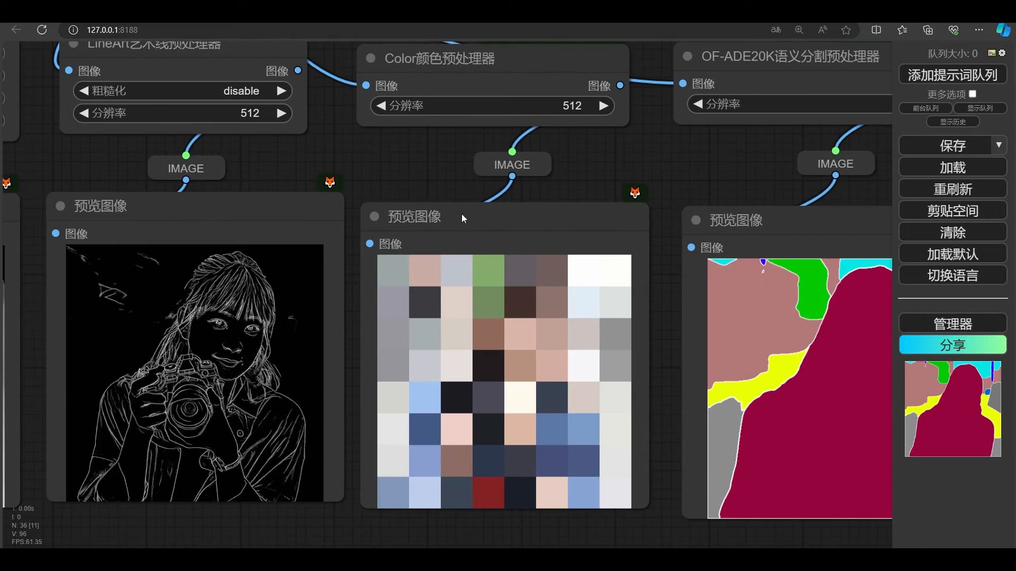
scroll(461, 214, down, 6)
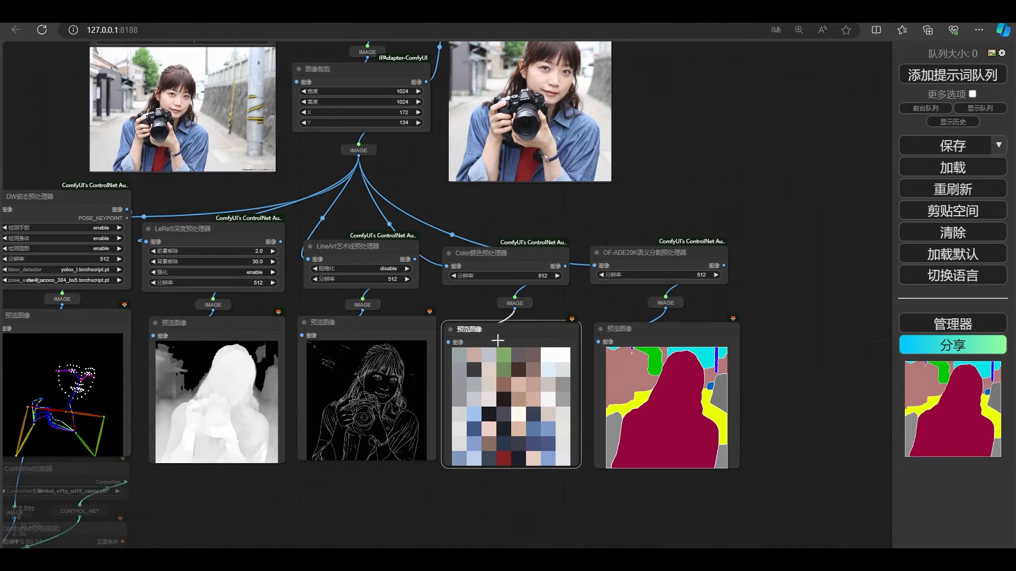
drag(503, 332, 506, 339)
drag(607, 205, 621, 240)
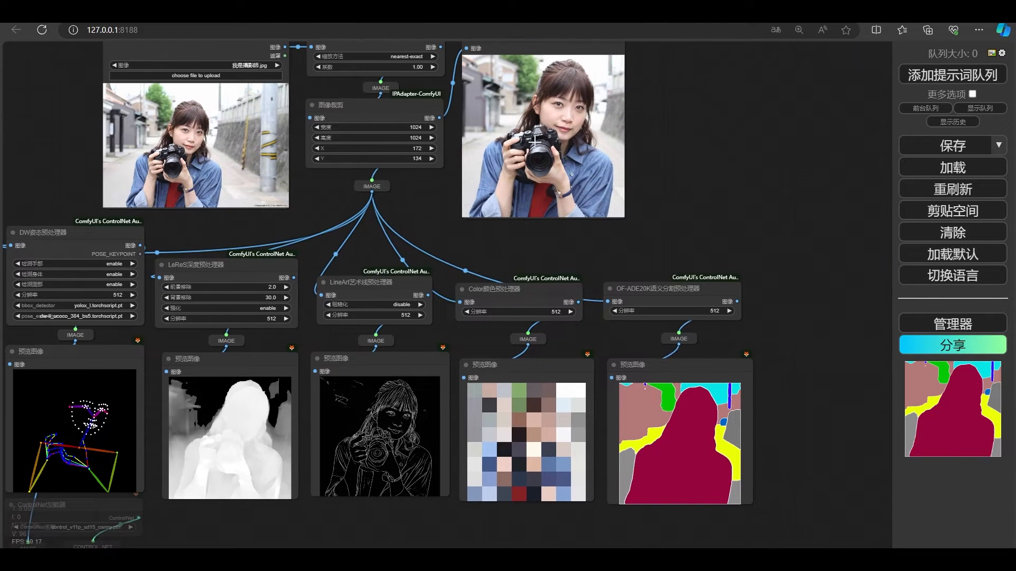
drag(590, 358, 582, 326)
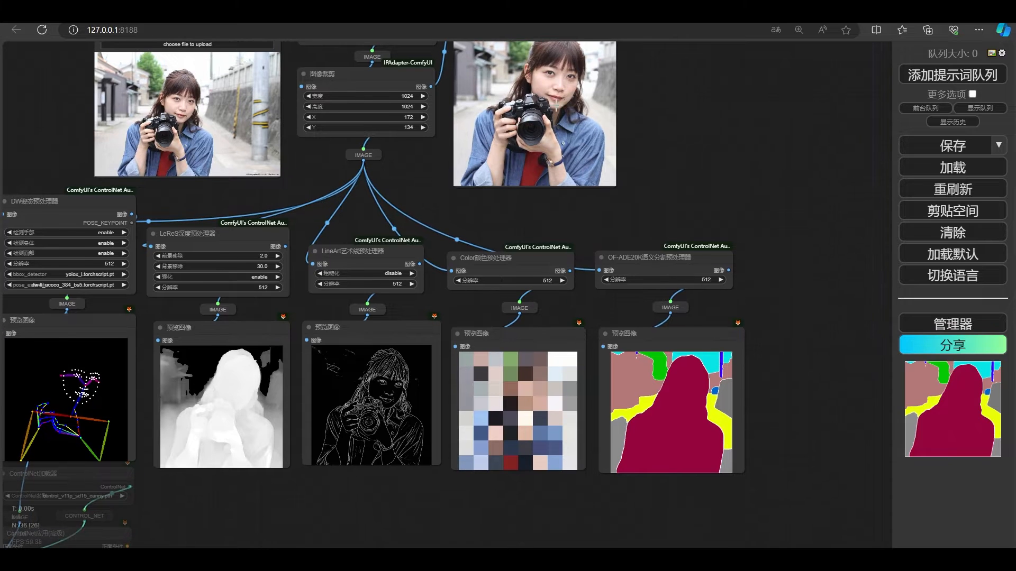
drag(685, 214, 601, 121)
drag(591, 245, 587, 245)
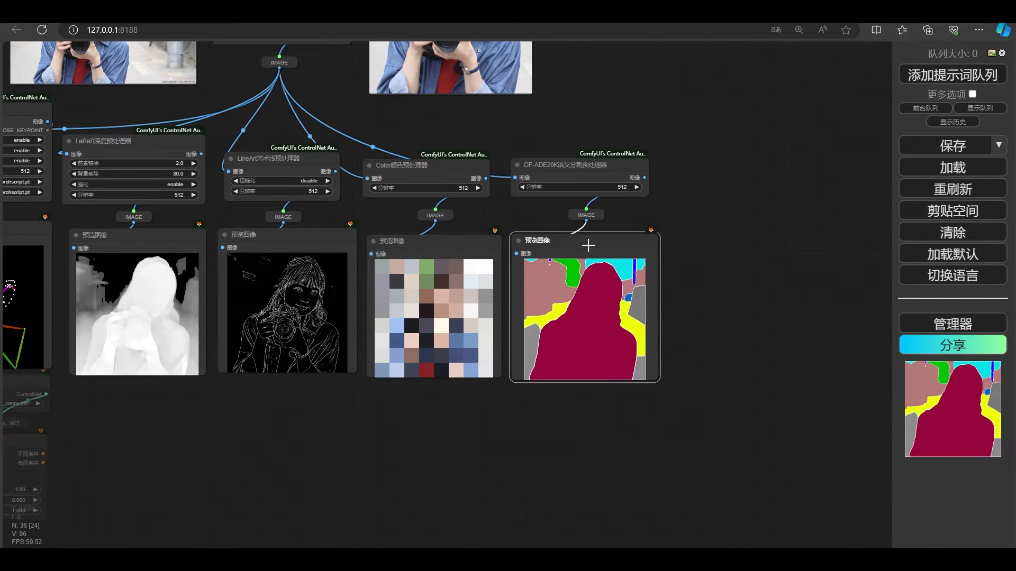
scroll(587, 246, up, 8)
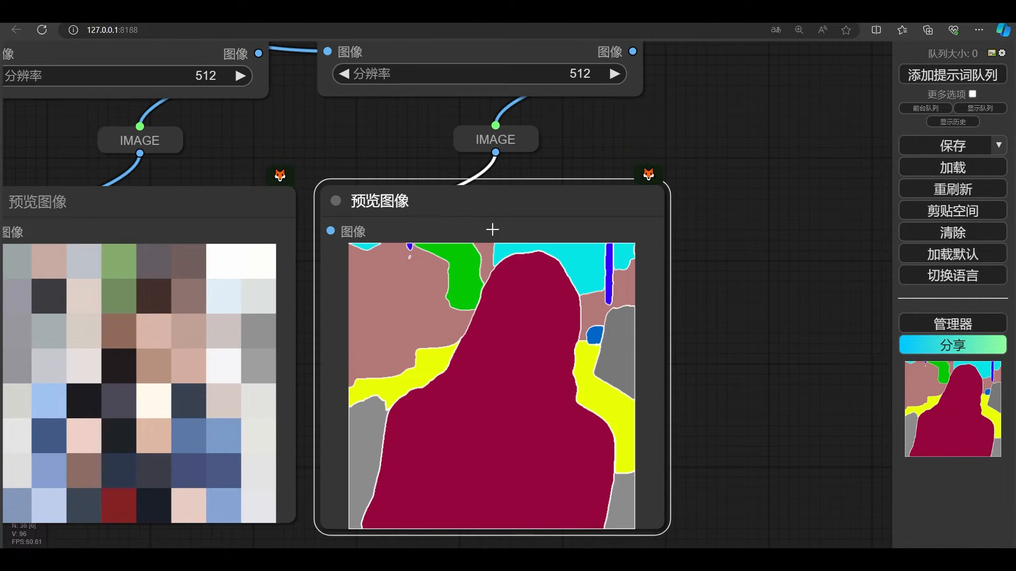
scroll(687, 157, down, 5)
drag(709, 175, 716, 222)
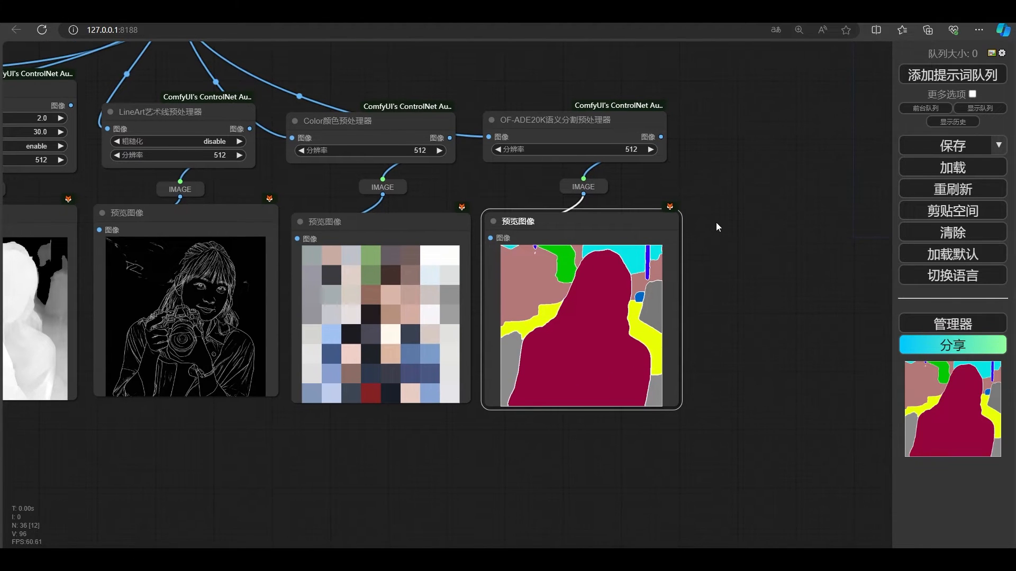
Step: In the car image group, delete the 预览图像 node, re-enable Aux集成预处理器 and connect its output to ControlNet应用(高级)'s 图像 input
scroll(716, 222, down, 1)
scroll(601, 265, down, 8)
scroll(637, 262, up, 5)
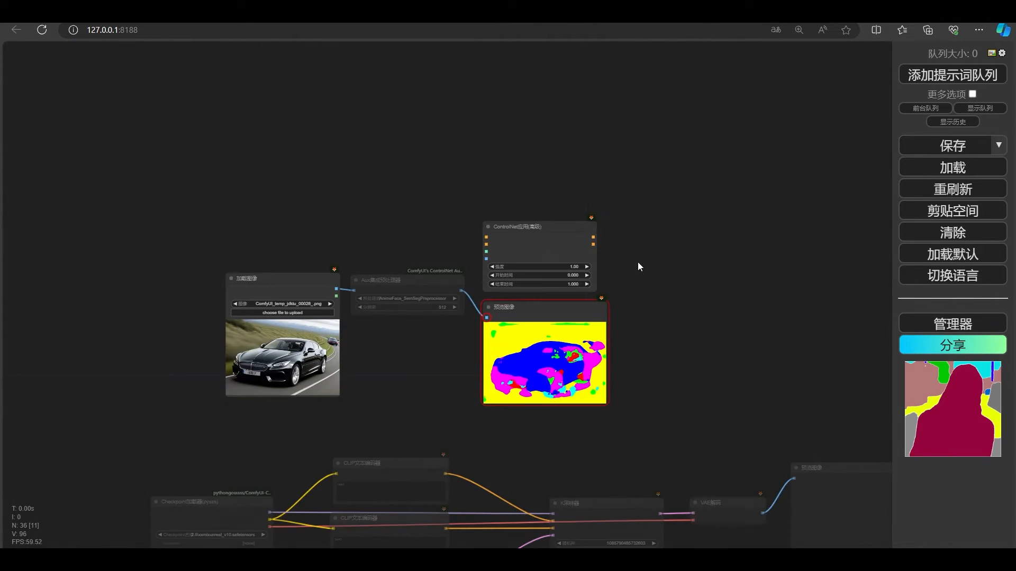
scroll(519, 297, up, 4)
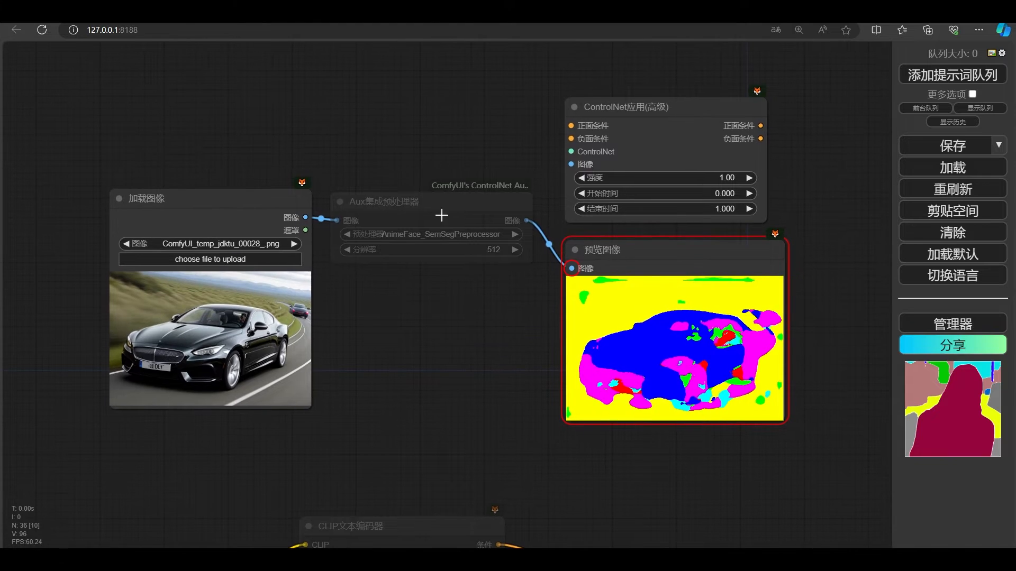
drag(532, 224, 360, 168)
click(646, 287)
key(Delete)
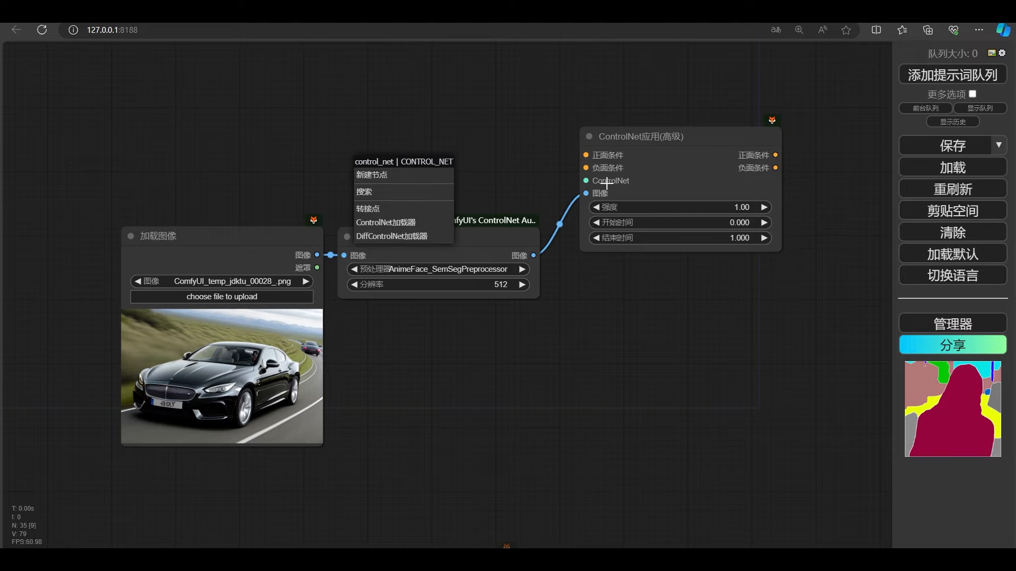
Step: Add a ControlNet加载器 node to ControlNet应用(高级)'s ControlNet input and place it above the car's 加载图像 node
click(411, 223)
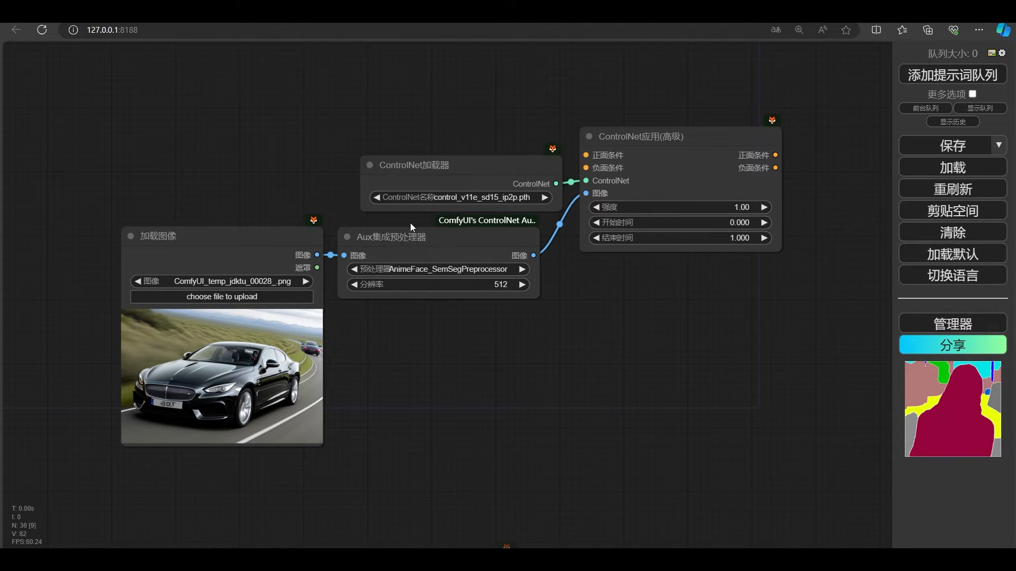
drag(411, 223, 493, 292)
scroll(568, 245, down, 10)
Step: Mute all nodes of the portrait photo group, including its five preprocessor branches and their previews
drag(567, 245, 668, 249)
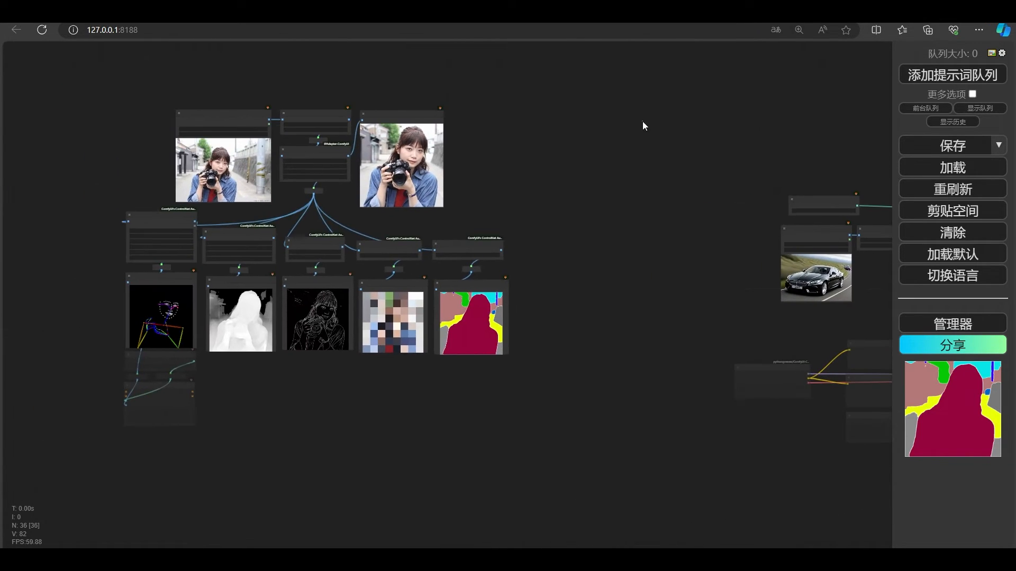
ctrl+drag(642, 121, 92, 352)
click(547, 210)
ctrl+drag(596, 100, 127, 415)
key(ctrl+m)
click(588, 256)
drag(647, 291, 253, 329)
Step: Show the browser in full screen and line up the ControlNet加载器 node with the 加载图像 node below it
scroll(462, 197, up, 9)
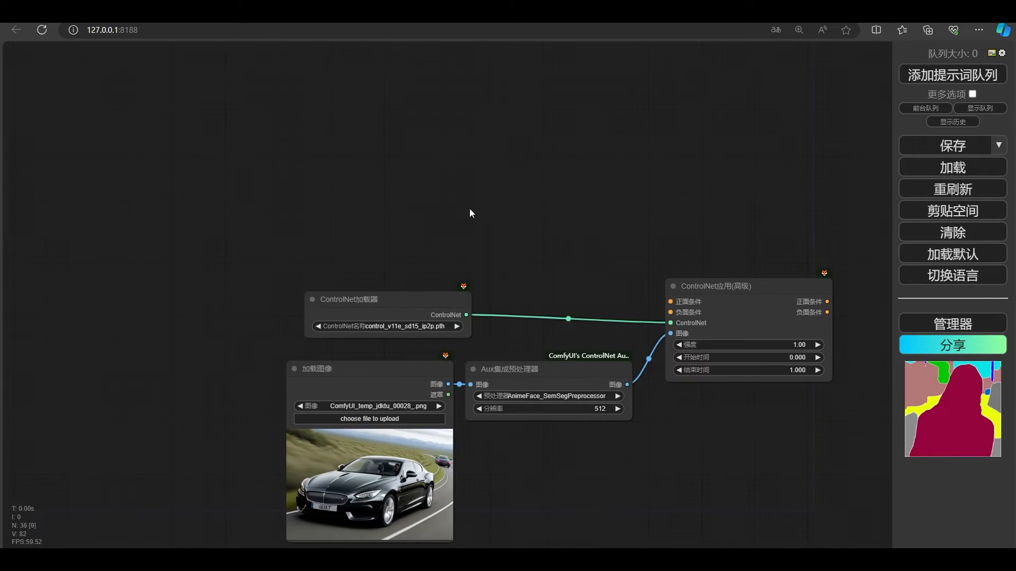
drag(499, 270, 537, 148)
scroll(555, 201, up, 2)
click(509, 252)
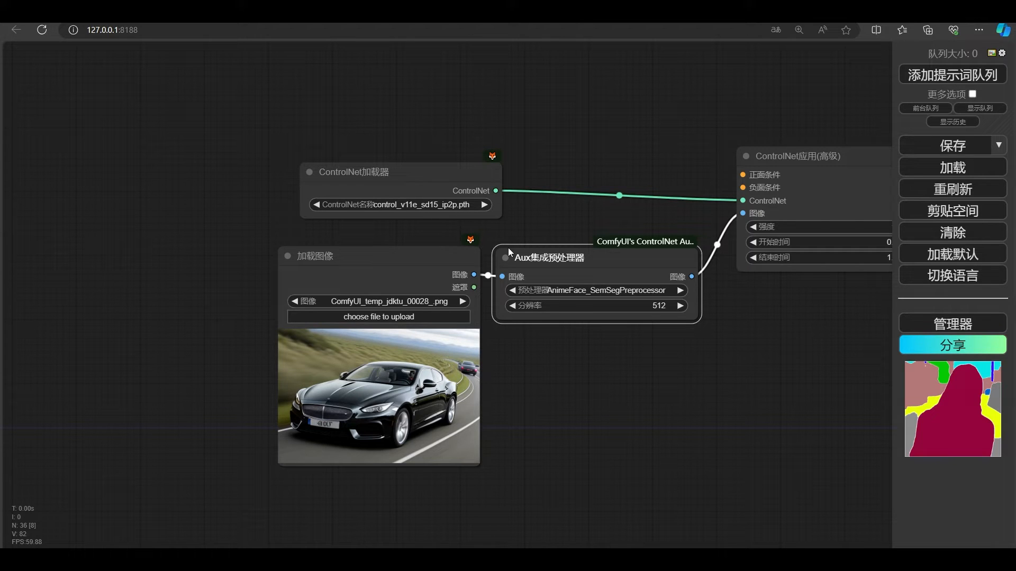
key(F11)
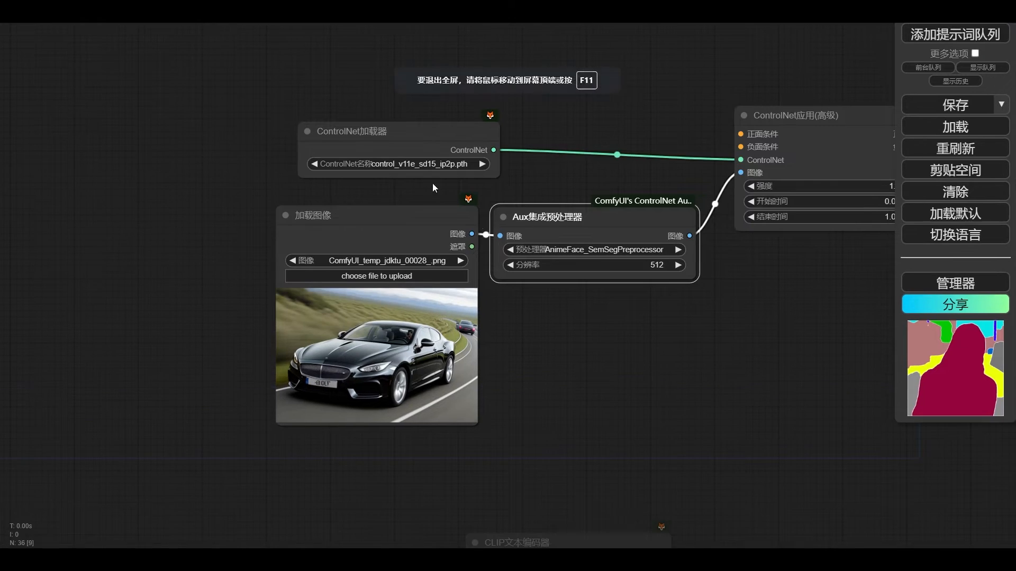
click(601, 104)
drag(604, 107, 497, 135)
drag(331, 163, 309, 159)
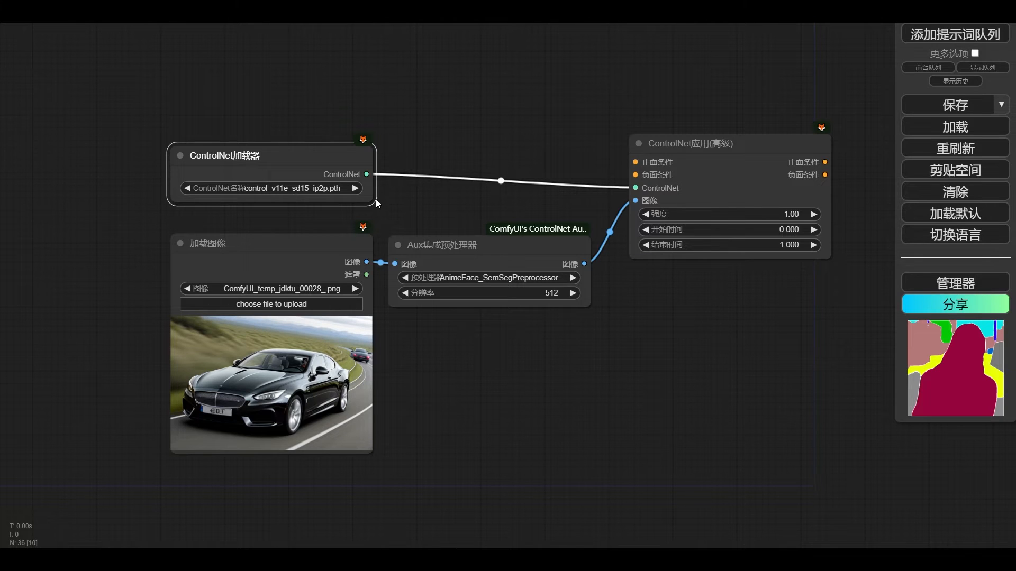
drag(375, 201, 392, 200)
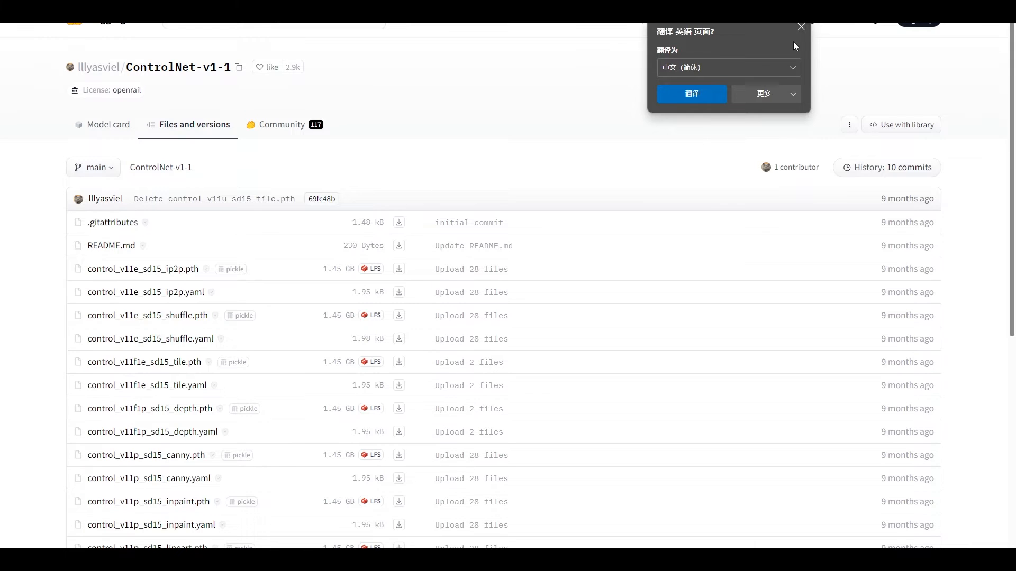
Step: Examine the list of SD1.5 model files in the ControlNet-v1-1 repository on Hugging Face
scroll(151, 347, down, 7)
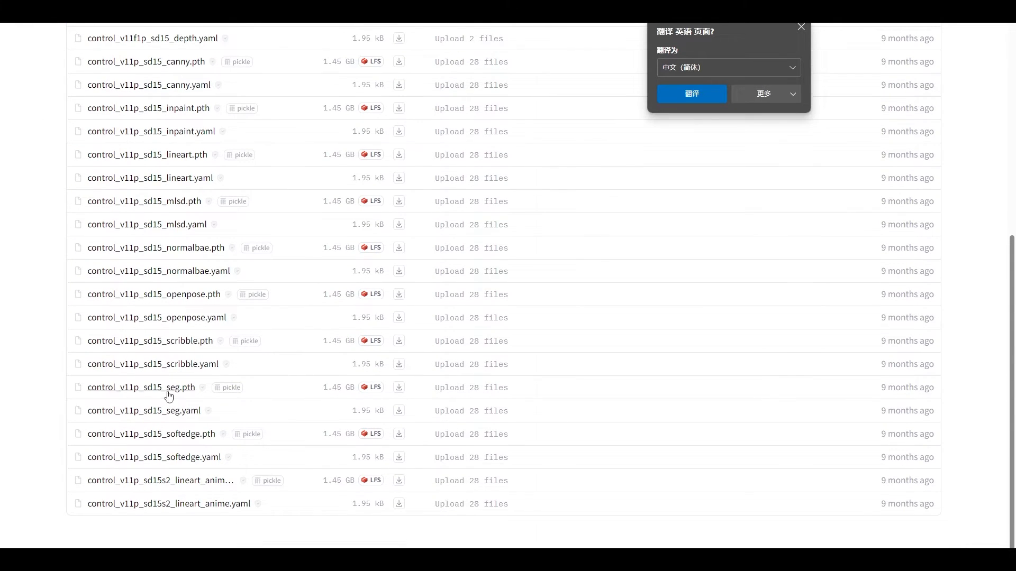
scroll(169, 396, up, 4)
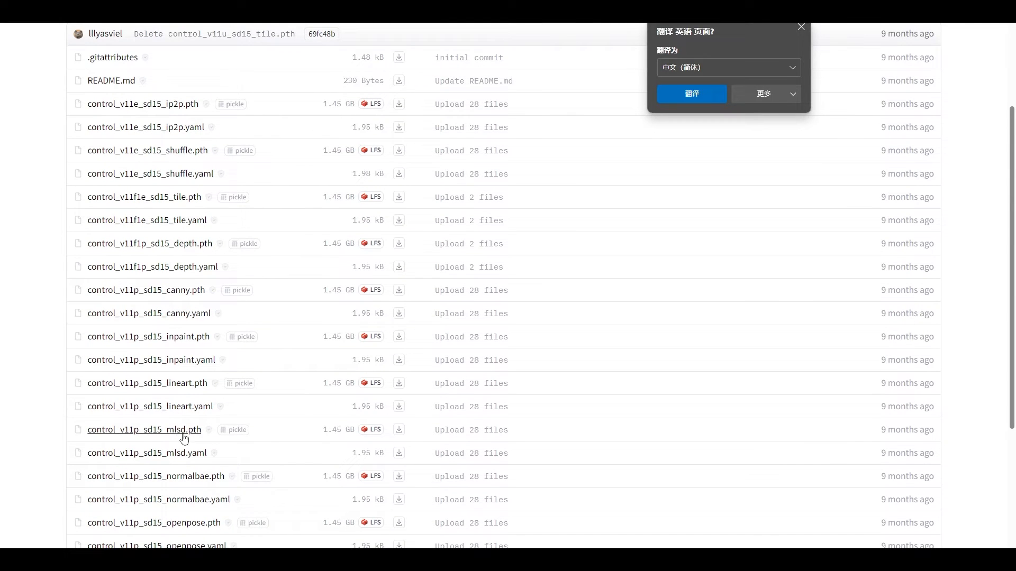
scroll(169, 424, up, 3)
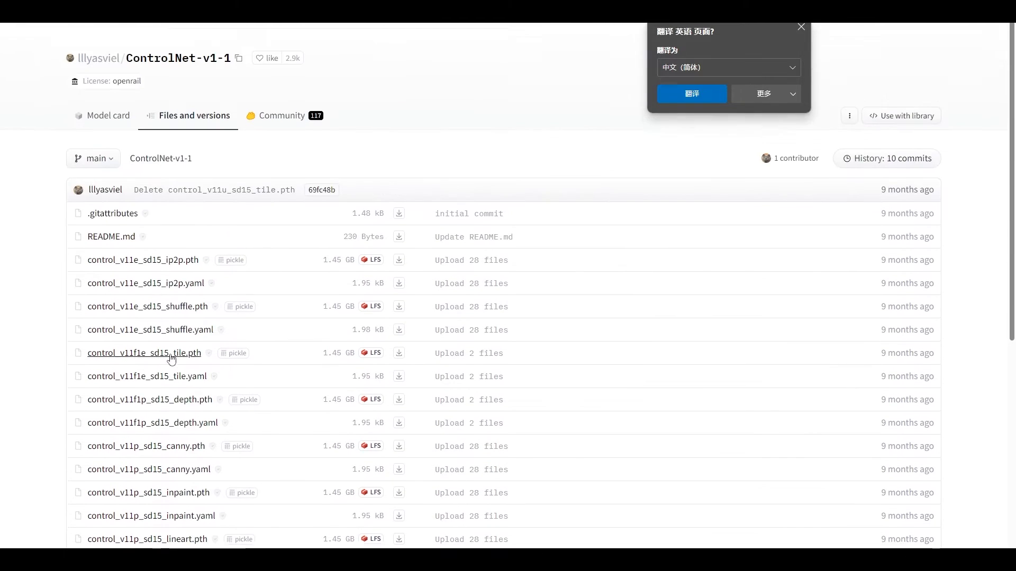
scroll(132, 402, down, 7)
scroll(121, 455, up, 7)
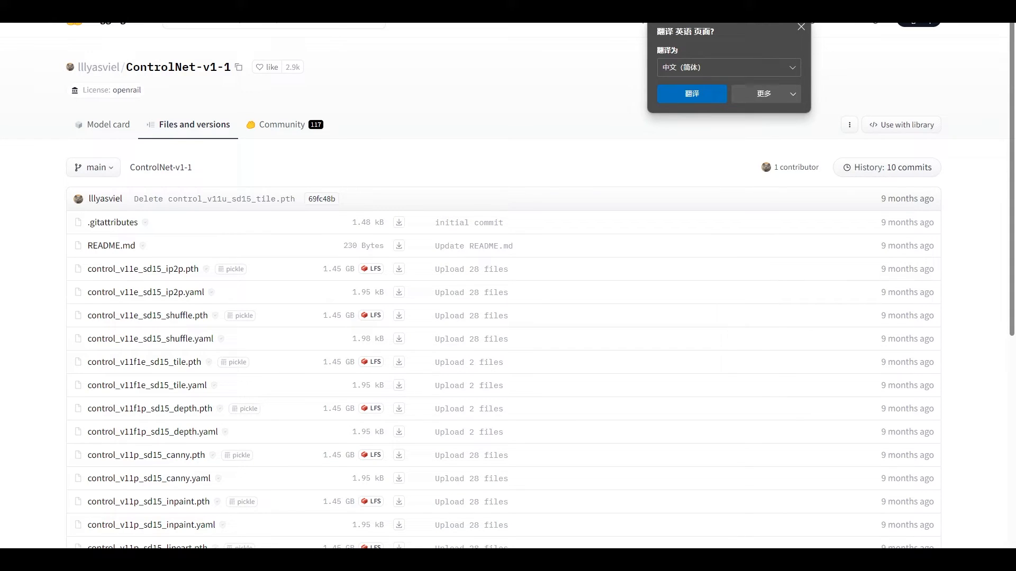
Step: Examine the model files in the sd_control_collection repository, including the XL canny, depth, kohya, sai and t2i-adapter variants
key(ctrl+Tab)
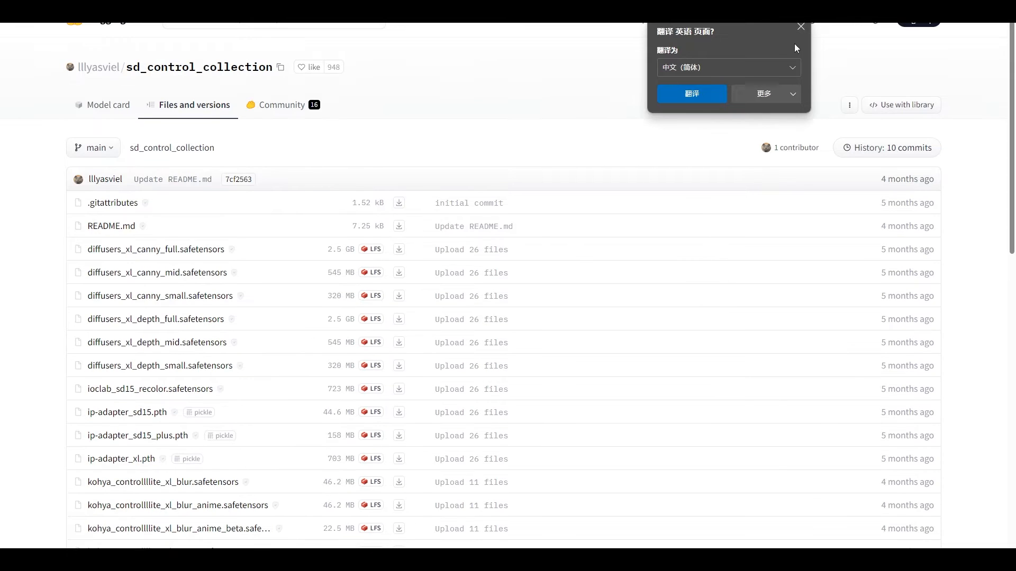
click(801, 27)
scroll(51, 239, down, 14)
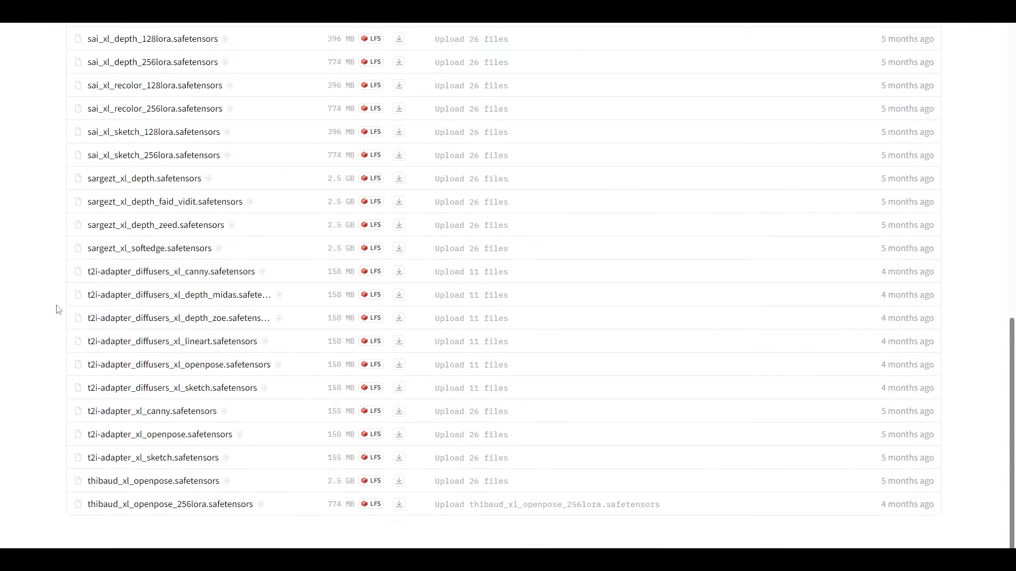
scroll(64, 377, up, 13)
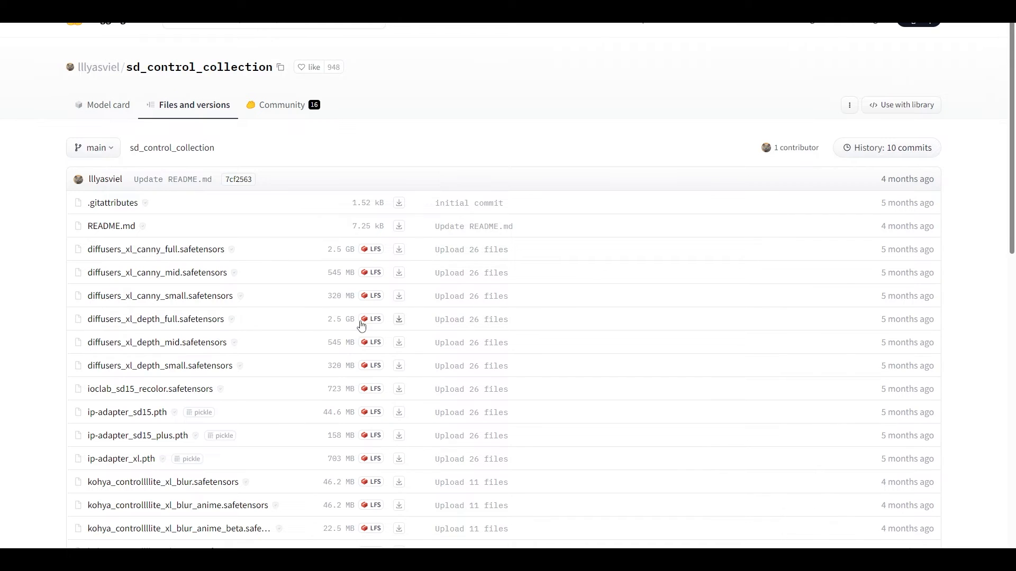
scroll(226, 325, down, 4)
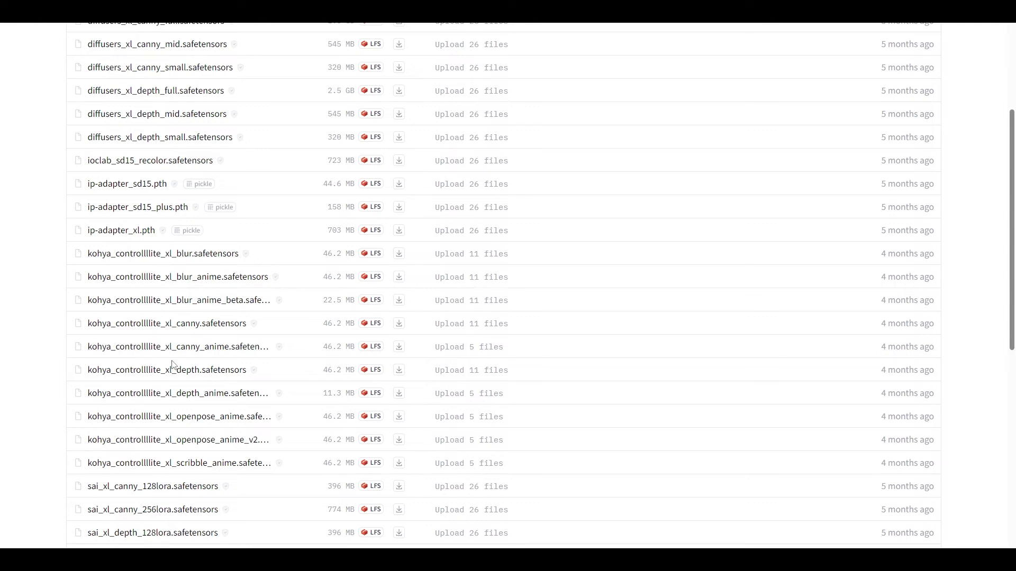
scroll(4, 22, up, 4)
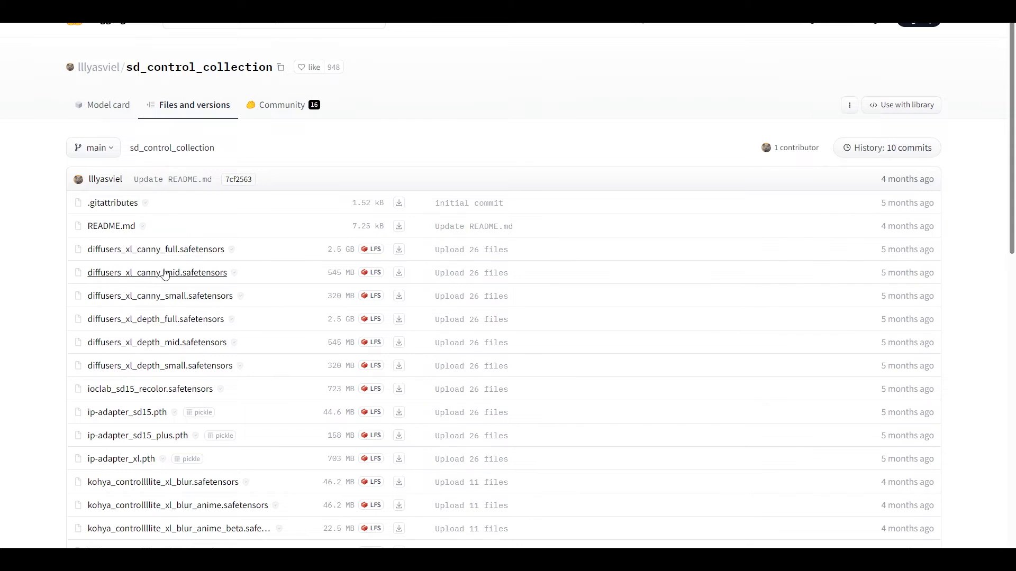
scroll(248, 299, down, 12)
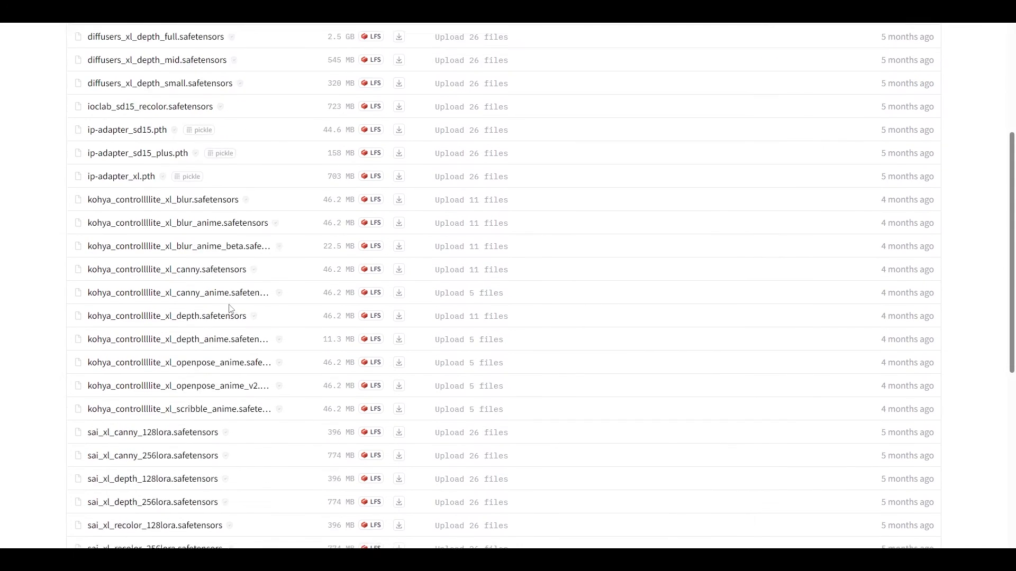
scroll(204, 320, up, 12)
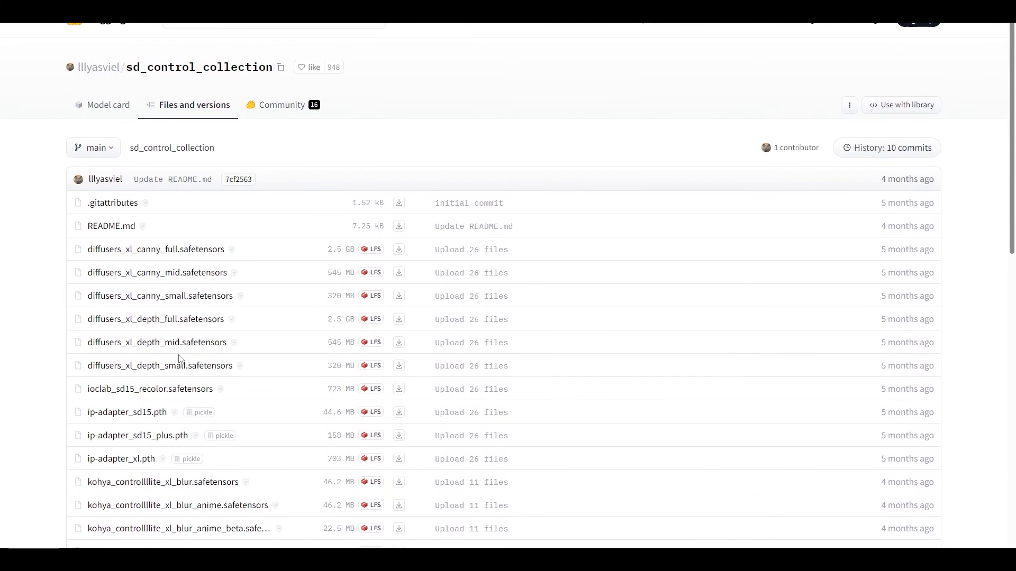
scroll(180, 354, down, 4)
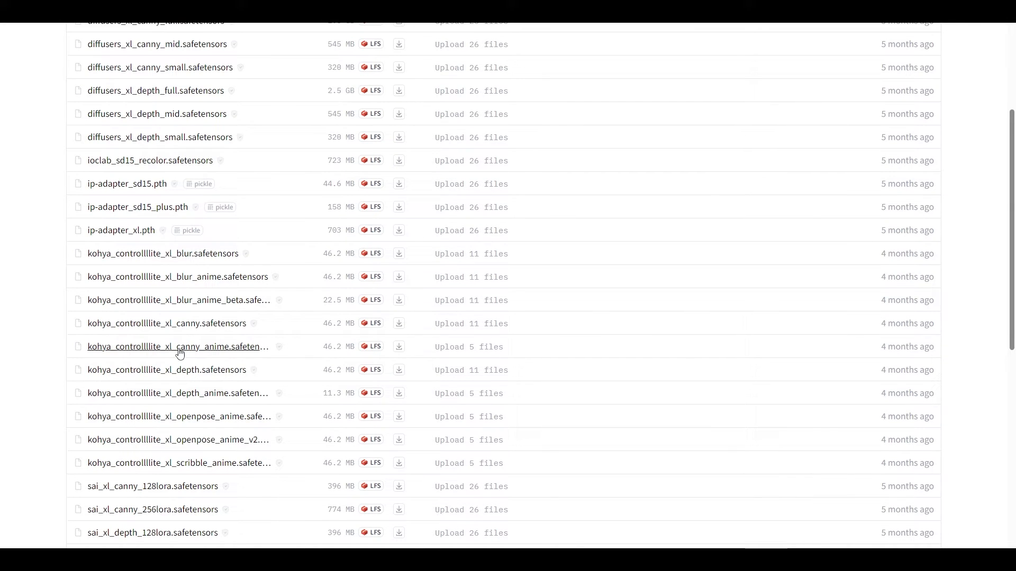
scroll(180, 353, up, 4)
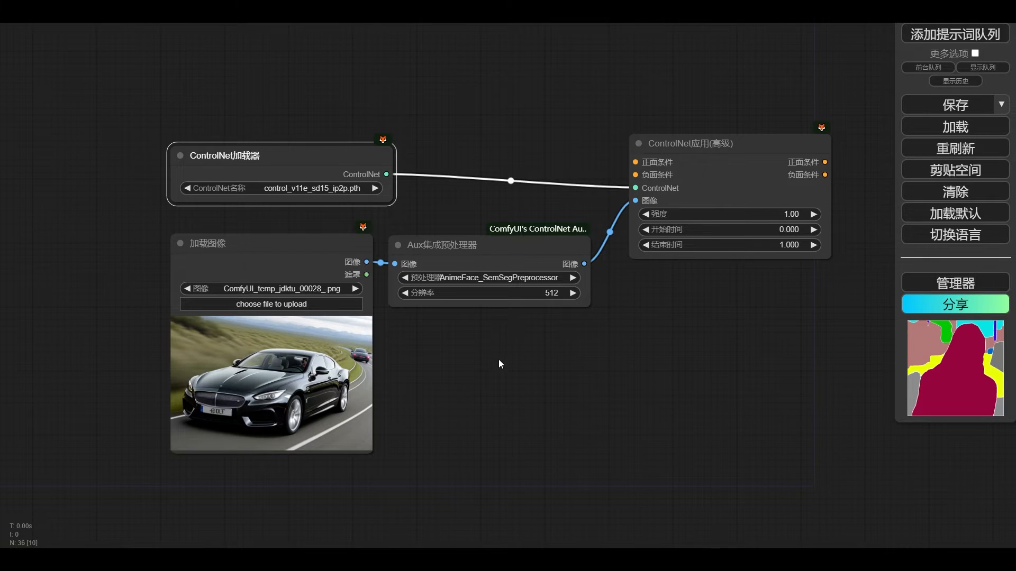
Step: Position the ControlNet加载器 node above the car's 加载图像 node and bring 加载图像 level with Aux集成预处理器
scroll(499, 360, down, 2)
drag(399, 174, 459, 198)
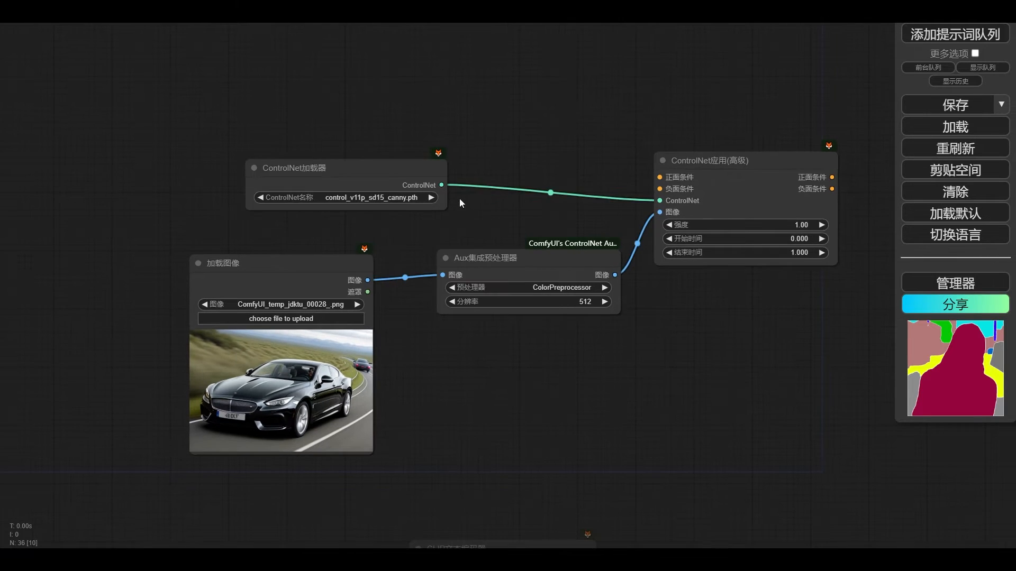
click(498, 263)
click(341, 269)
drag(392, 179, 360, 186)
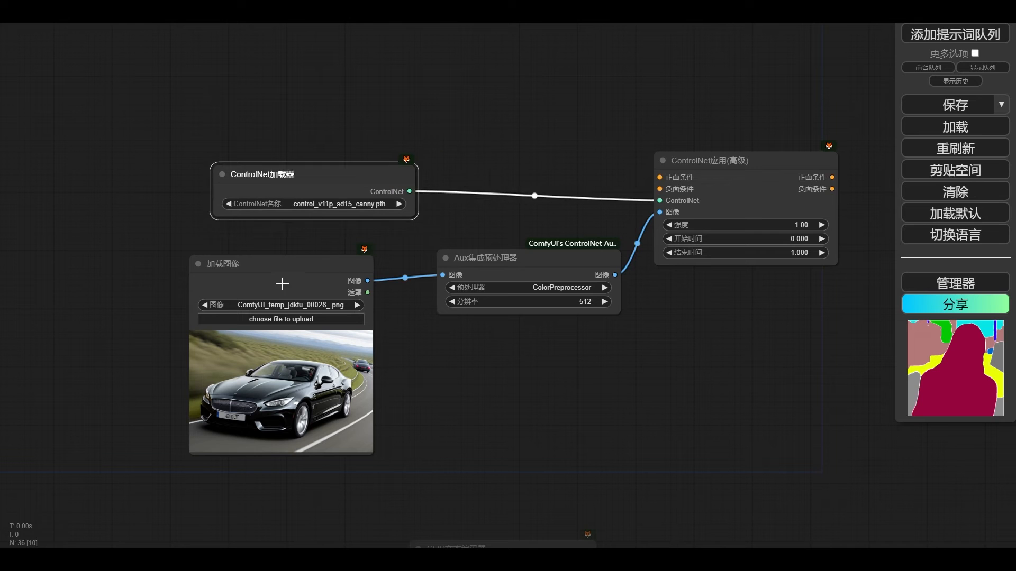
drag(305, 277, 329, 269)
Step: Move the ControlNet应用(高级) node down to the text-to-image workflow, between the CLIP文本编码器 nodes and K采样器
drag(540, 225, 348, 224)
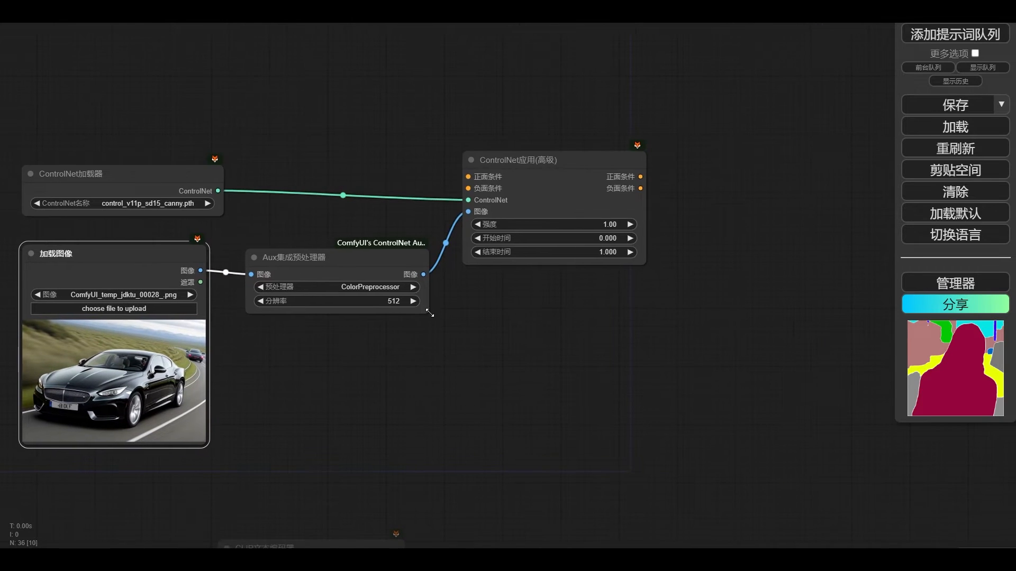
scroll(399, 123, down, 2)
click(453, 147)
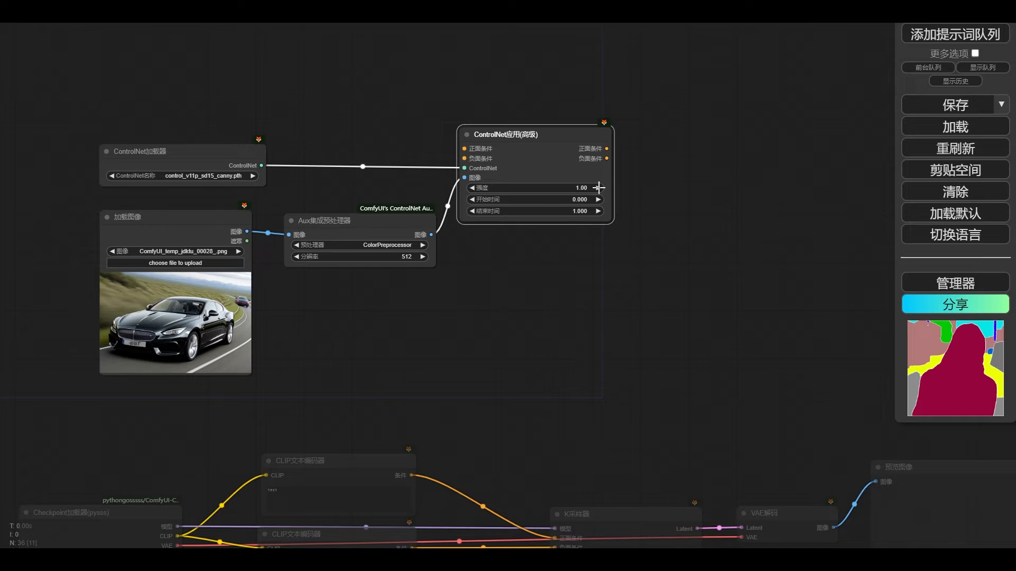
drag(543, 446, 583, 374)
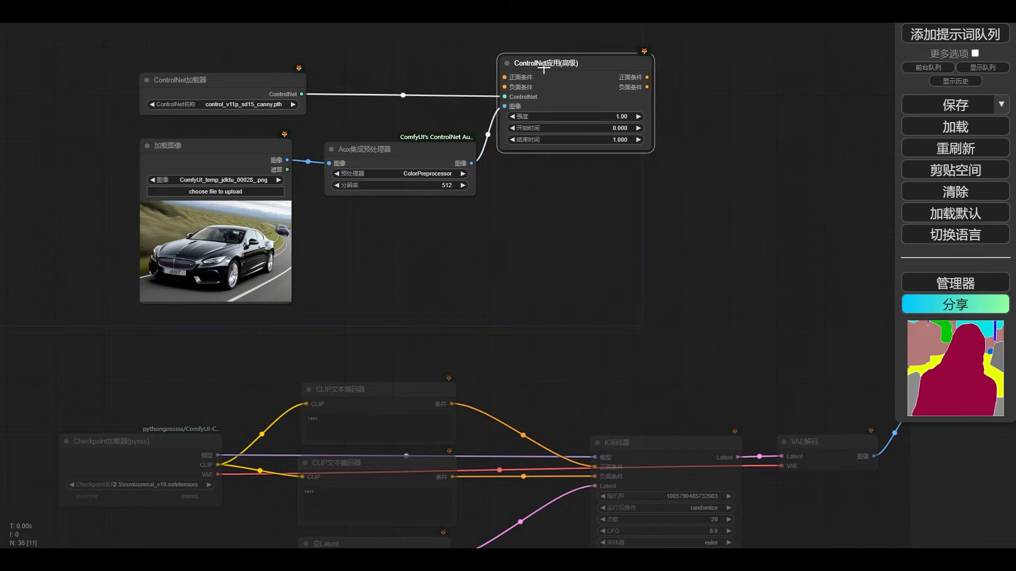
drag(545, 69, 522, 355)
Step: Route both CLIP文本编码器 conditions through ControlNet应用(高级)'s 正面条件 and 负面条件 into K采样器, and place the node beside the encoders
drag(453, 295, 449, 102)
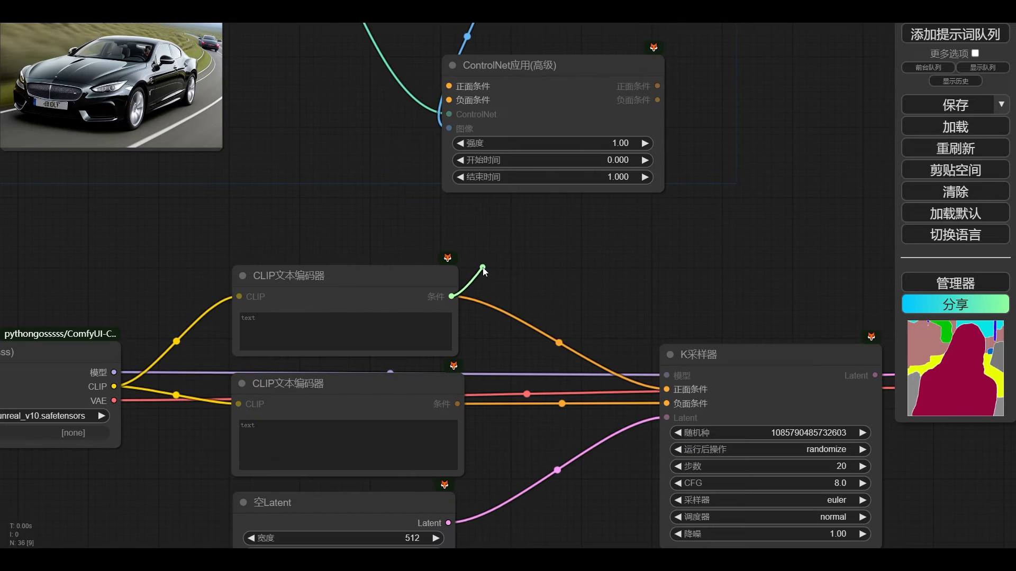
drag(458, 404, 449, 100)
drag(545, 72, 567, 221)
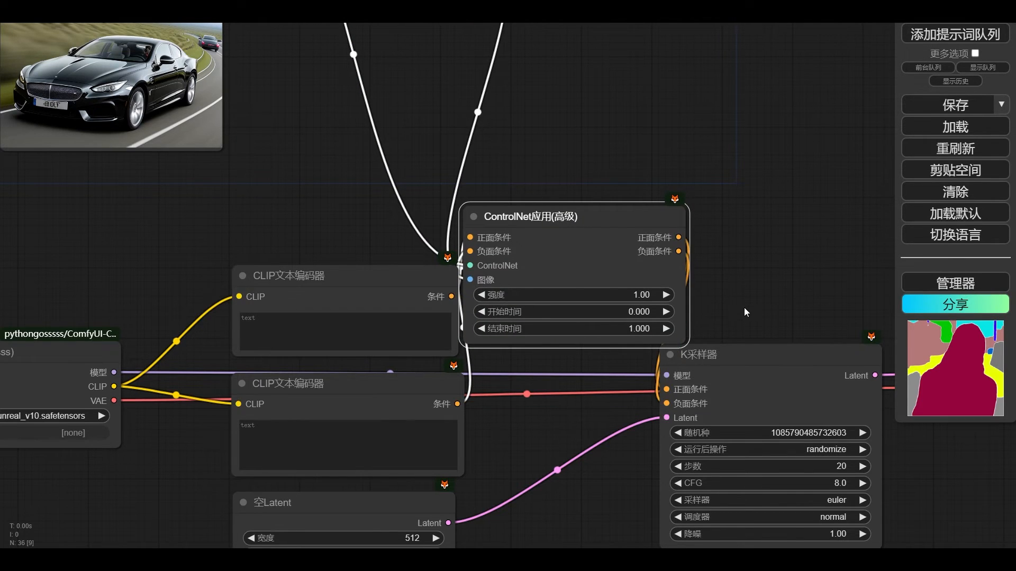
Step: Shift K采样器, VAE解码 and 预览图像 together away from the encoders and place ControlNet应用(高级) in the gap
scroll(744, 304, down, 8)
drag(744, 332, 870, 414)
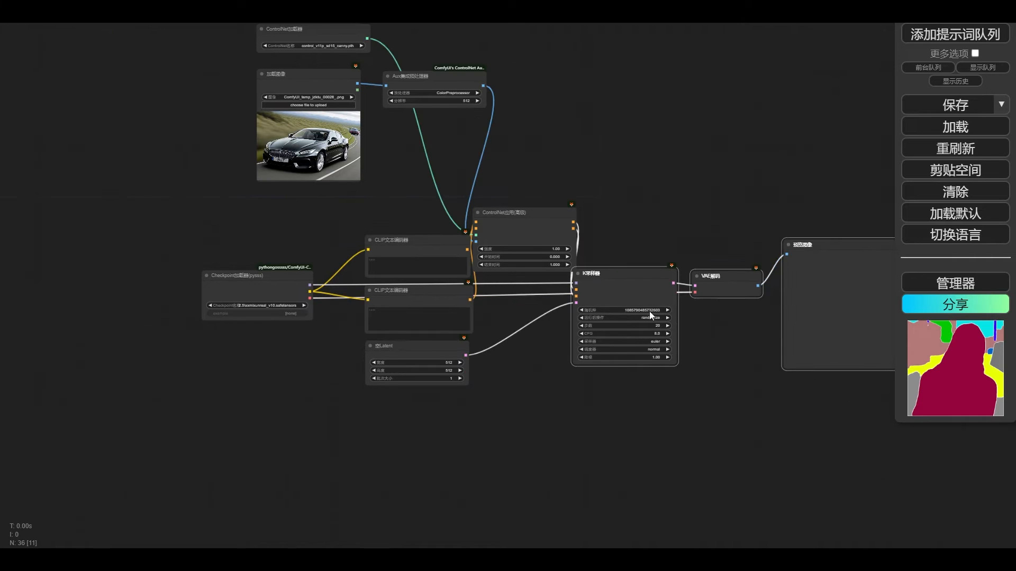
drag(612, 281, 714, 281)
drag(535, 228, 584, 271)
Step: Move the Checkpoint加载器(pysss) node to just above ControlNet应用(高级)
scroll(637, 255, up, 4)
drag(117, 286, 556, 172)
drag(817, 213, 723, 184)
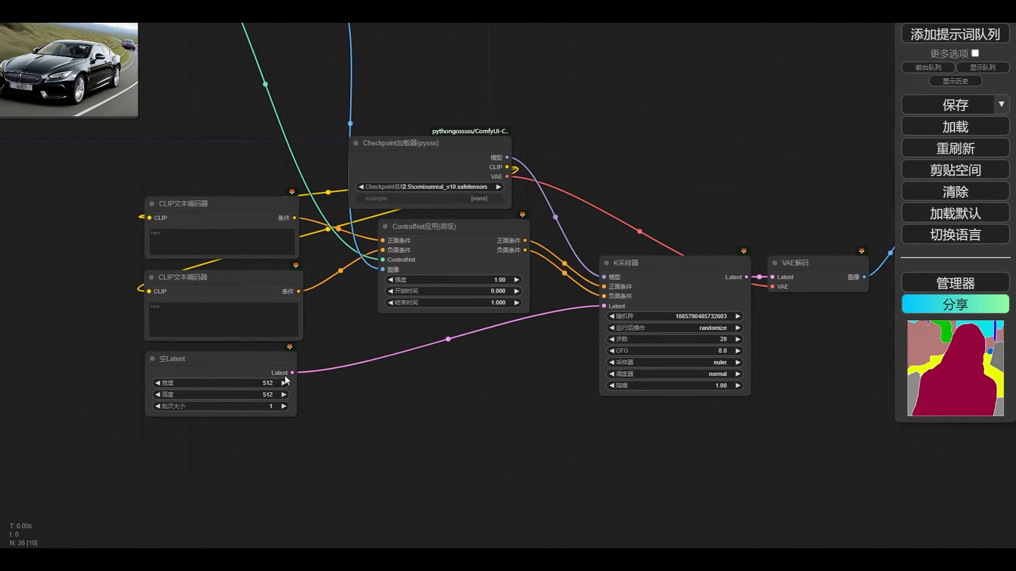
click(254, 363)
drag(516, 395, 538, 416)
click(478, 173)
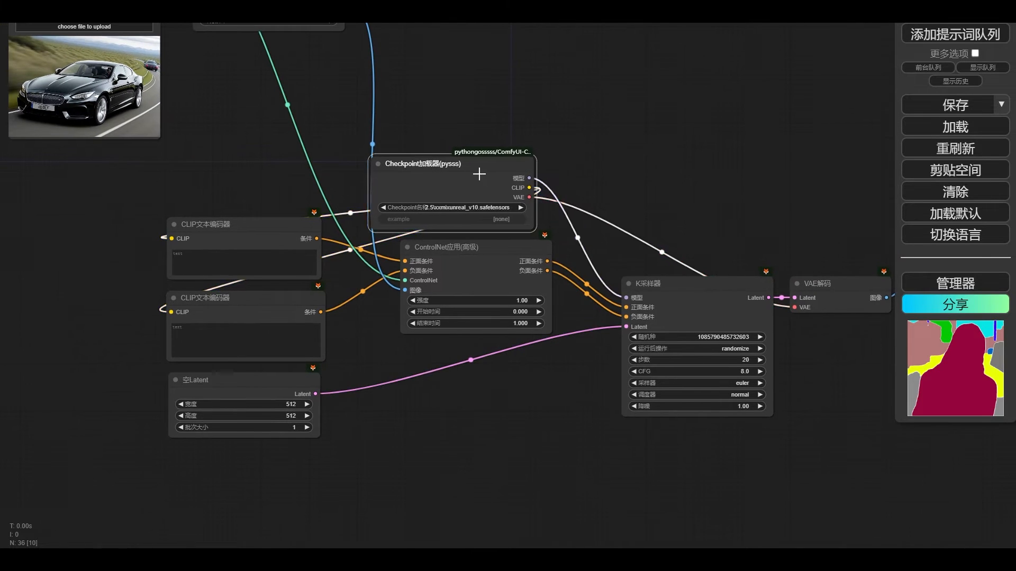
drag(479, 173, 500, 175)
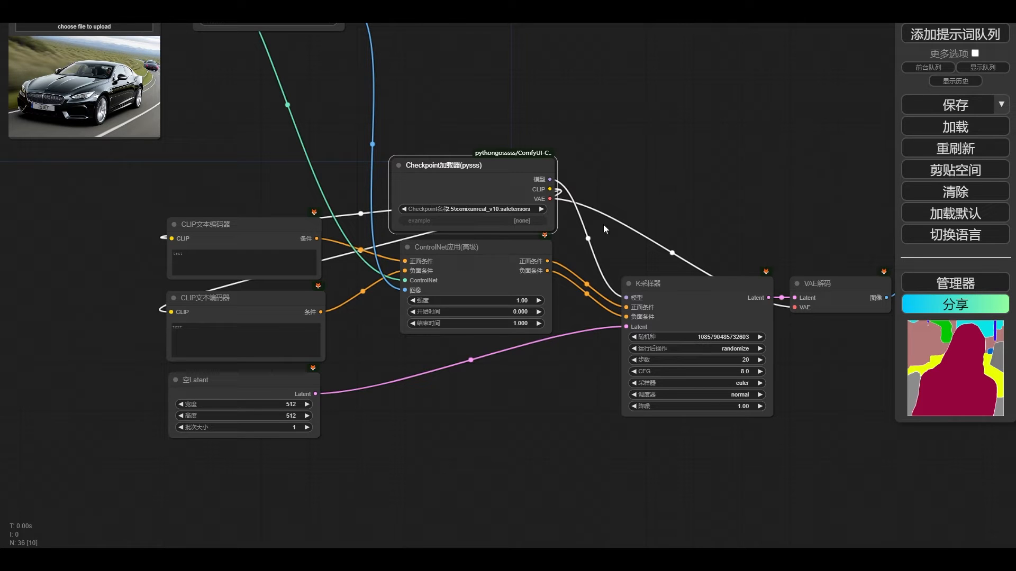
Step: Trace the links from Checkpoint加载器 and the two CLIP文本编码器 nodes through ControlNet应用(高级) by highlighting each node
click(467, 249)
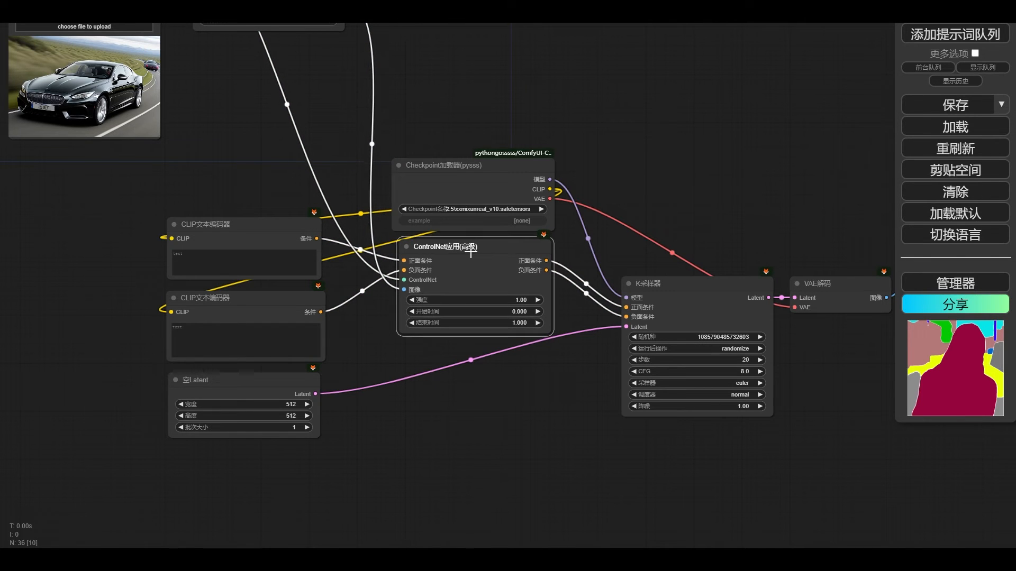
click(223, 238)
click(224, 306)
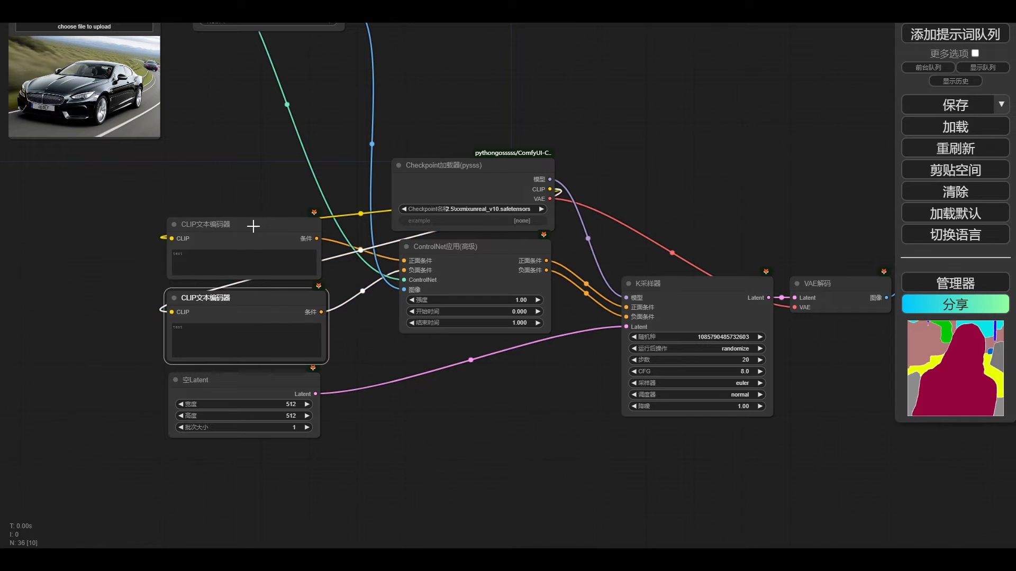
click(253, 226)
click(238, 299)
click(247, 245)
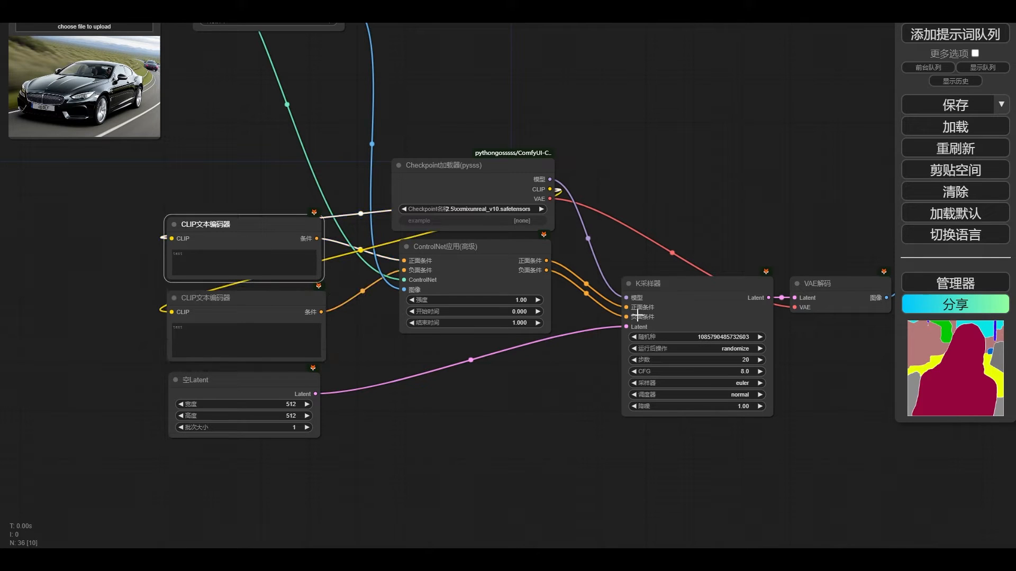
click(235, 303)
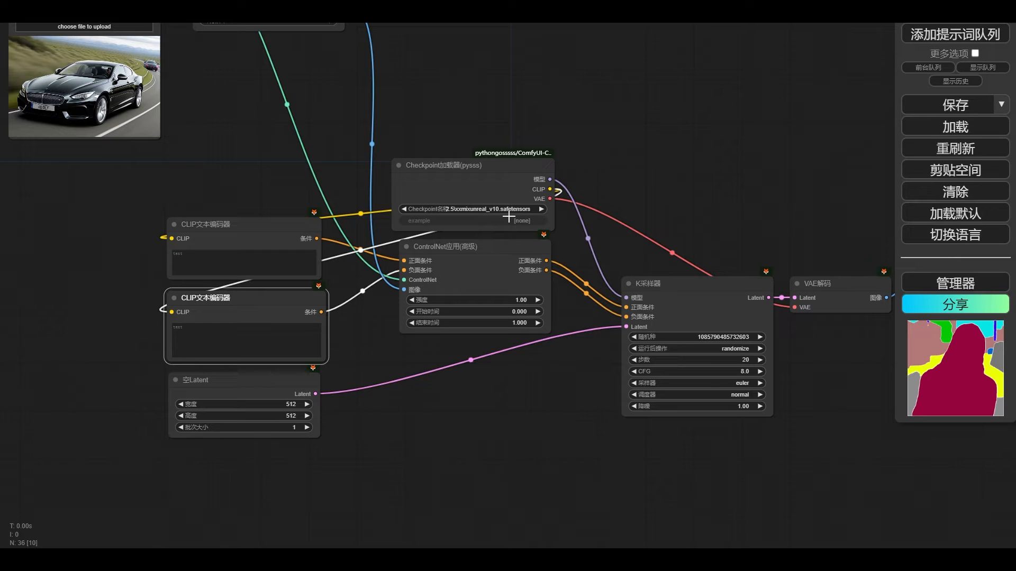
drag(471, 180, 474, 175)
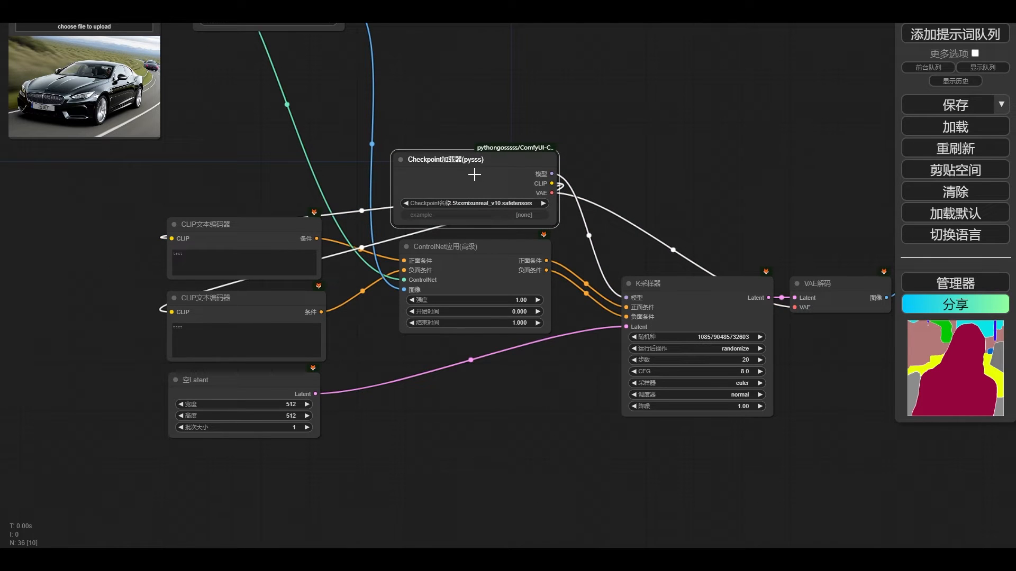
Step: Place 空Latent directly below ControlNet应用(高级), with Checkpoint加载器(pysss) back in front of the two CLIP文本编码器 nodes
drag(232, 384, 448, 372)
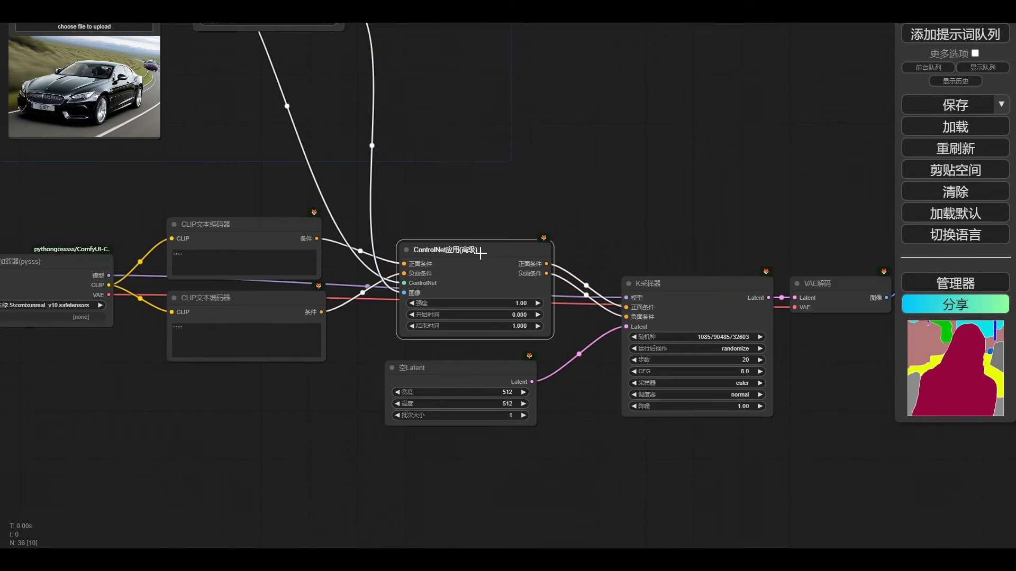
drag(478, 254, 479, 252)
drag(529, 174, 604, 236)
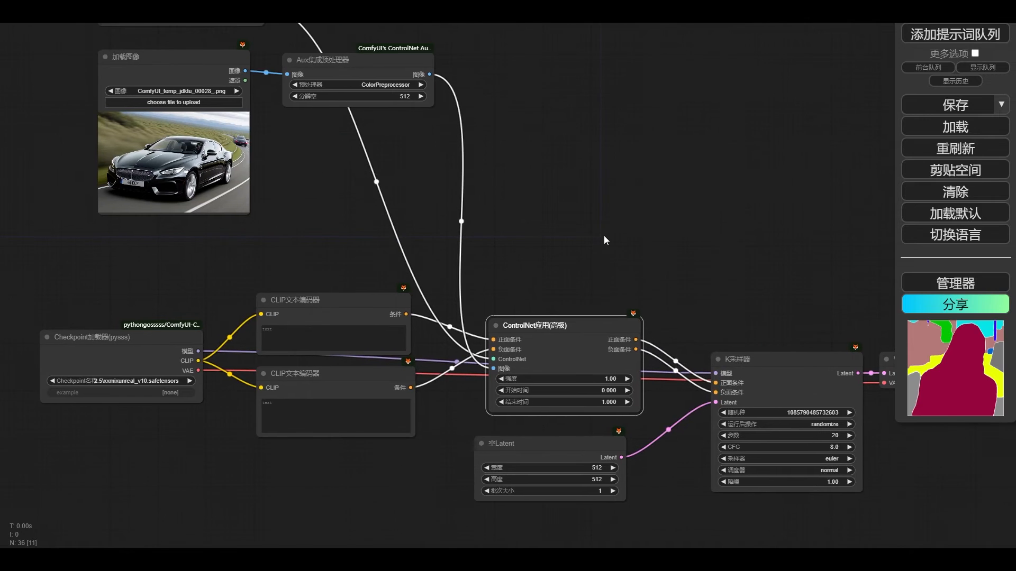
scroll(604, 236, down, 1)
drag(397, 280, 430, 313)
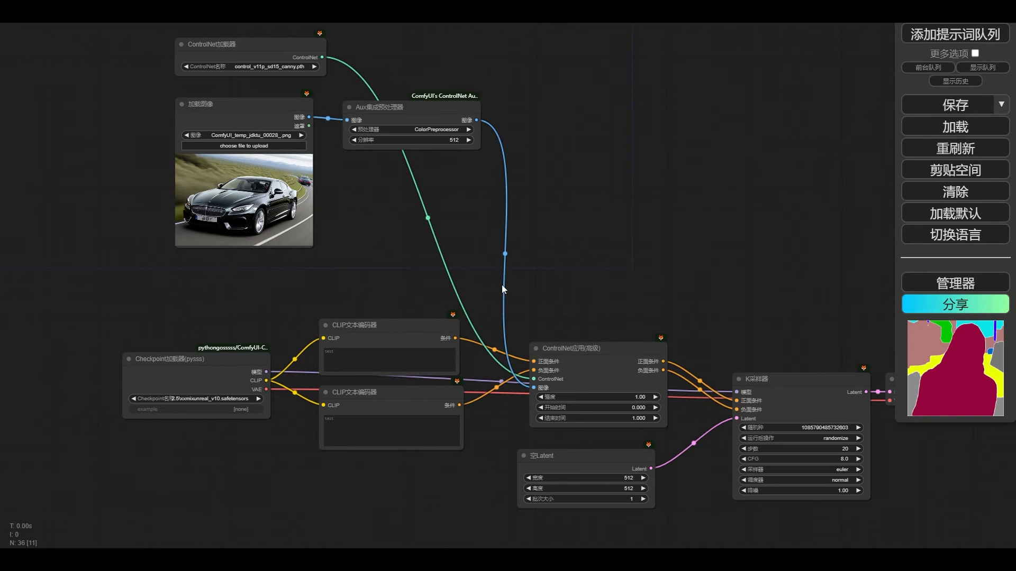
Step: Lower the car's 加载图像 node slightly and place ControlNet加载器 just above the upper CLIP文本编码器
drag(244, 102, 232, 119)
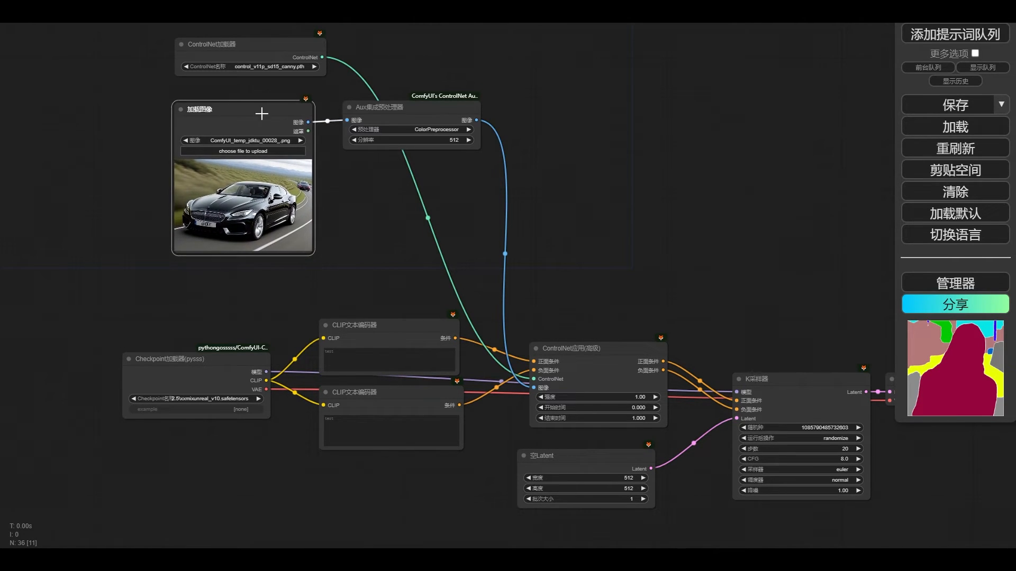
click(381, 333)
click(571, 350)
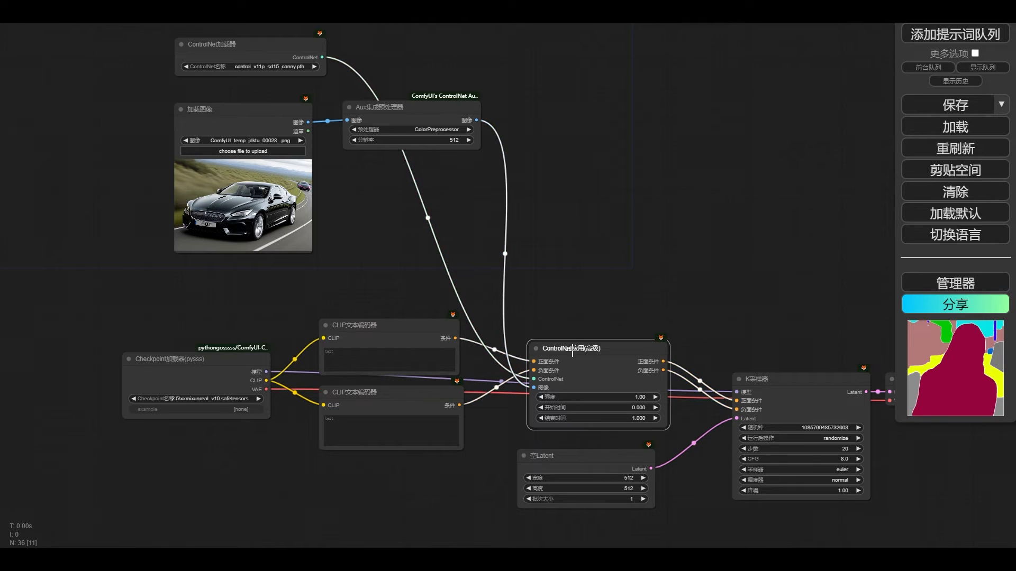
mouse_move(578, 355)
mouse_down()
mouse_move(570, 356)
mouse_move(596, 359)
mouse_up()
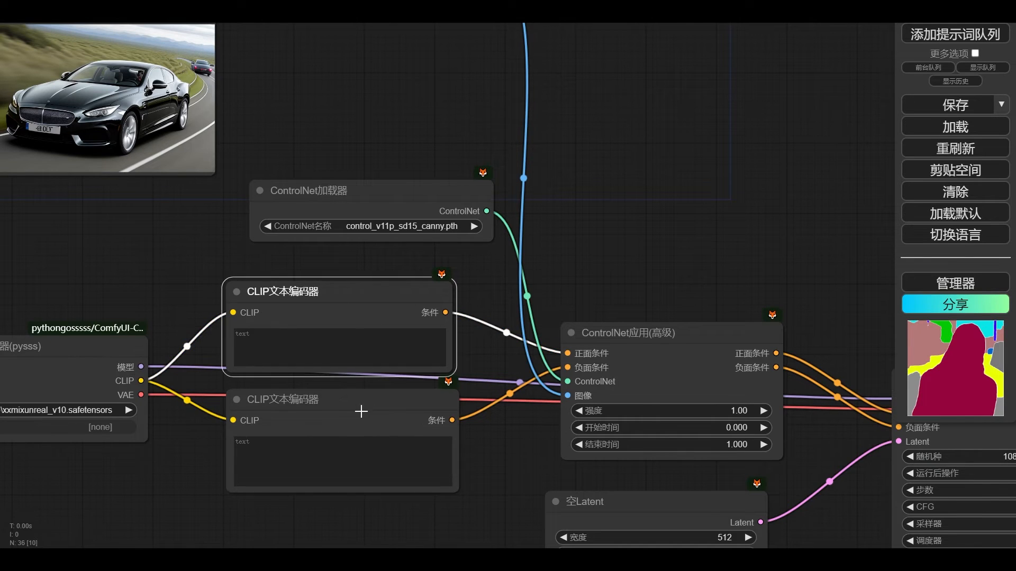
Step: Examine how the two CLIP文本编码器 nodes and ControlNet加载器 feed ControlNet应用(高级), highlighting each node's links
click(362, 412)
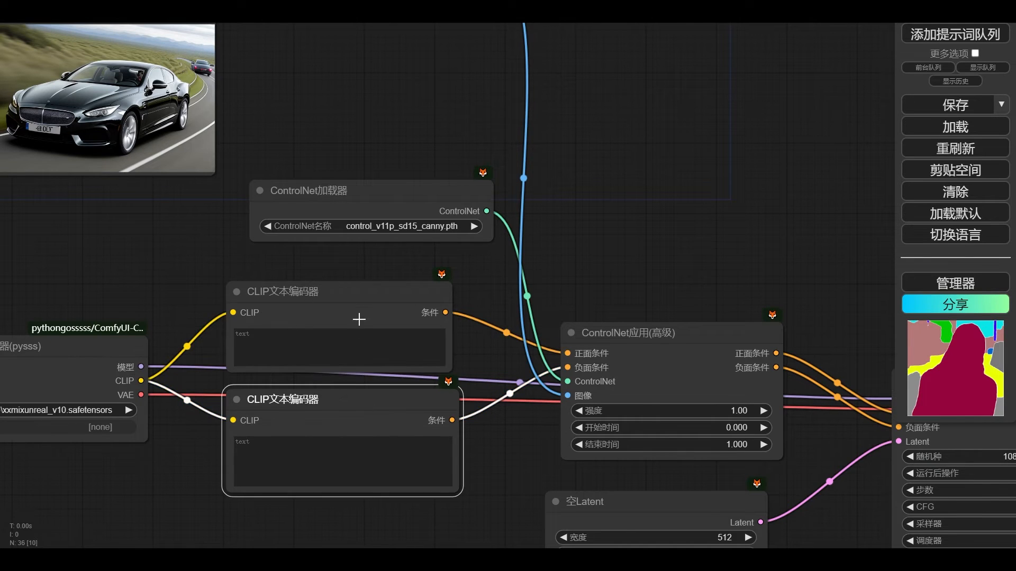
click(359, 319)
drag(633, 335, 645, 335)
click(344, 310)
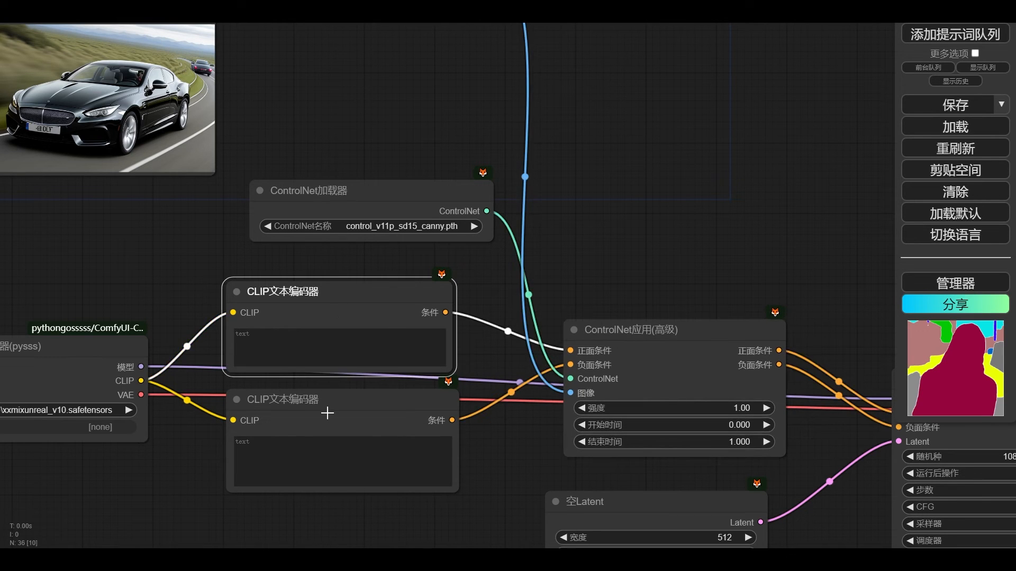
click(327, 413)
click(349, 305)
click(386, 204)
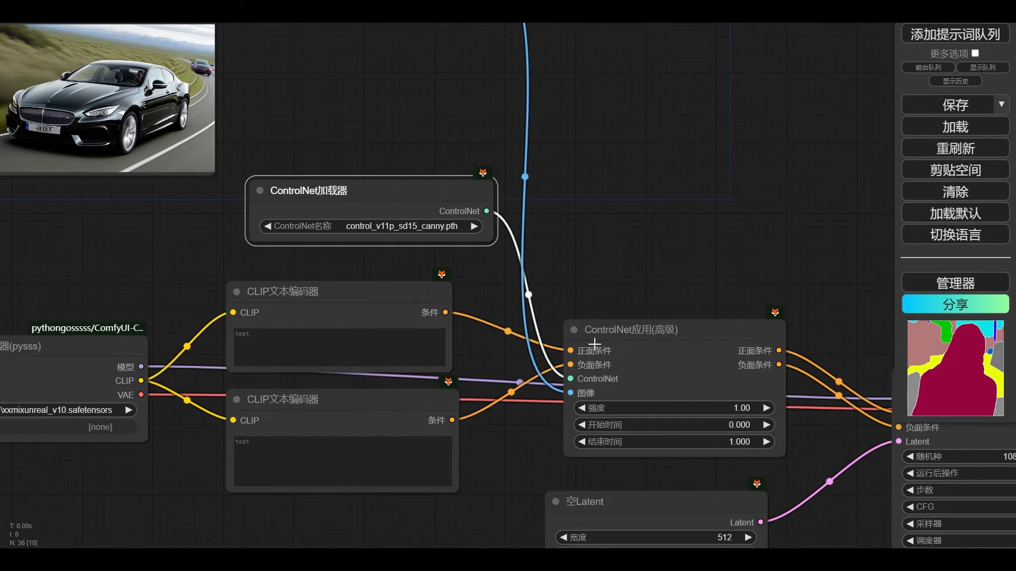
drag(380, 198, 372, 198)
drag(371, 197, 386, 201)
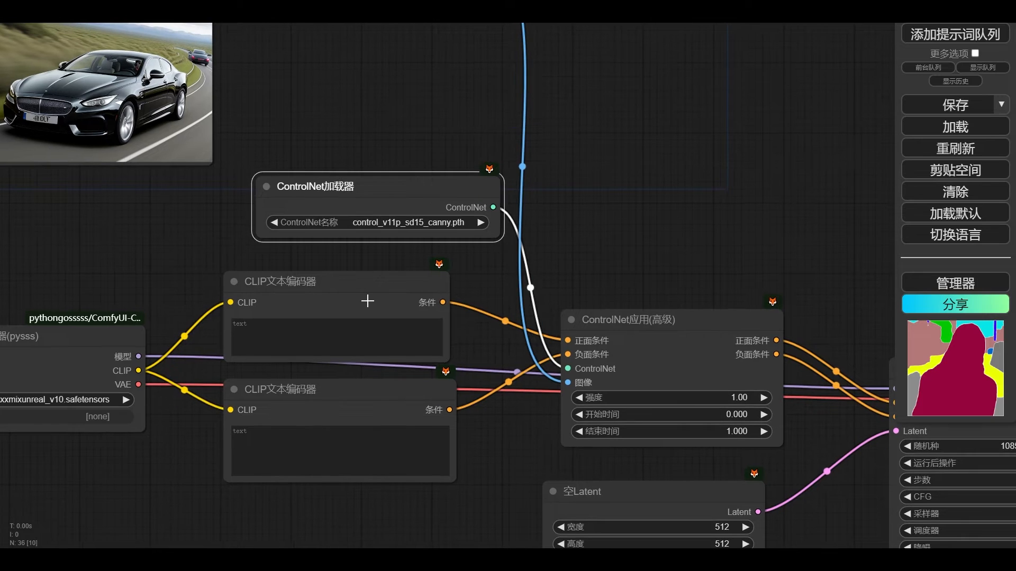
Step: Trace the links of the two CLIP文本编码器 nodes, the car's 加载图像 and 空Latent across the workflow by highlighting each node
click(366, 302)
click(332, 413)
click(366, 304)
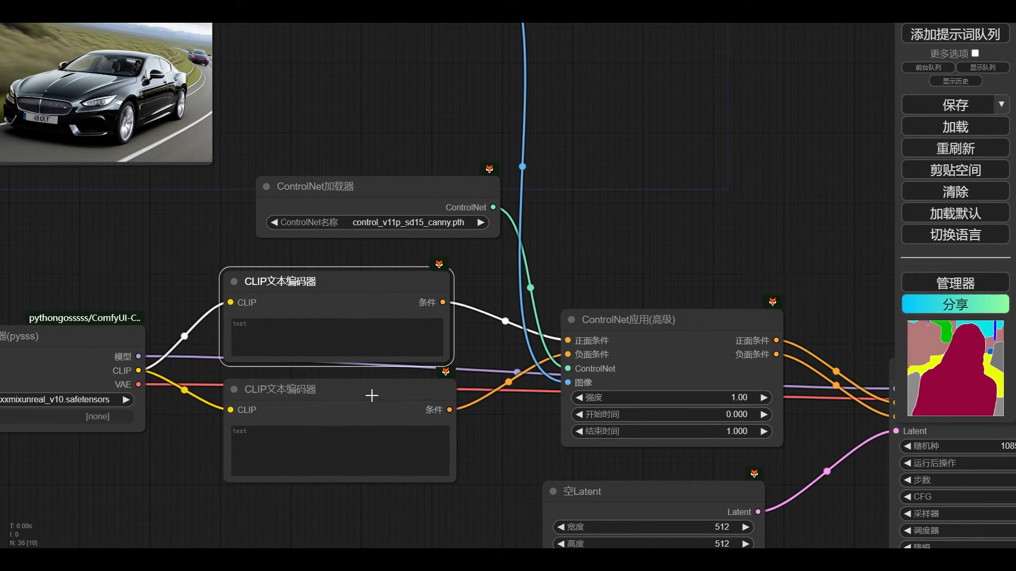
click(370, 395)
click(419, 290)
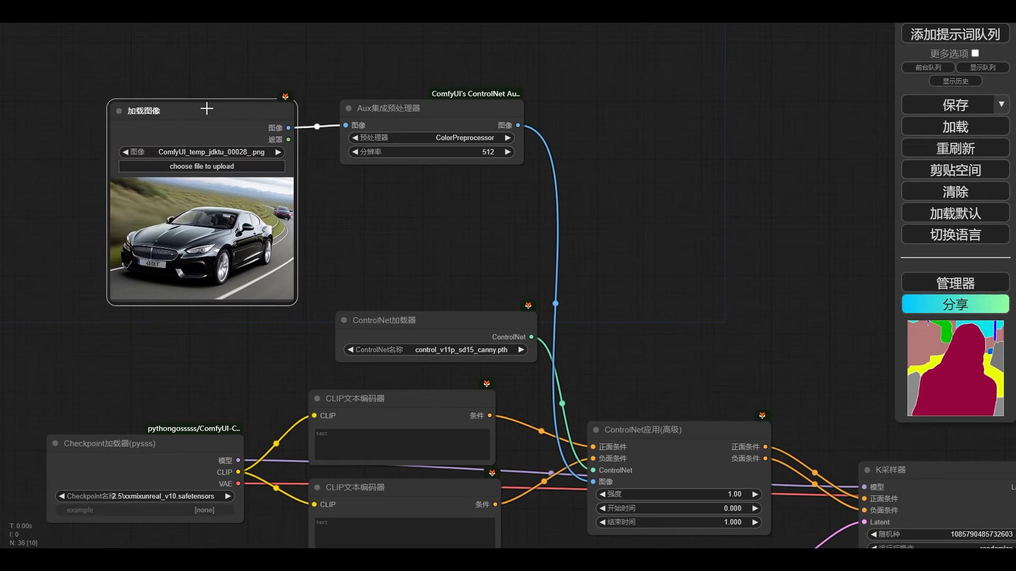
drag(623, 392, 608, 192)
scroll(611, 192, up, 2)
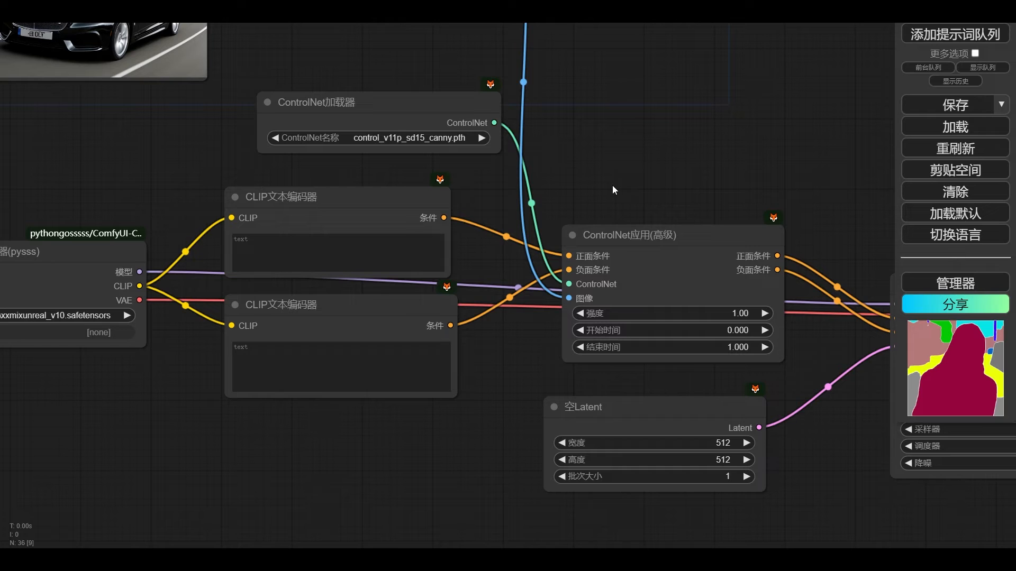
drag(650, 180, 518, 198)
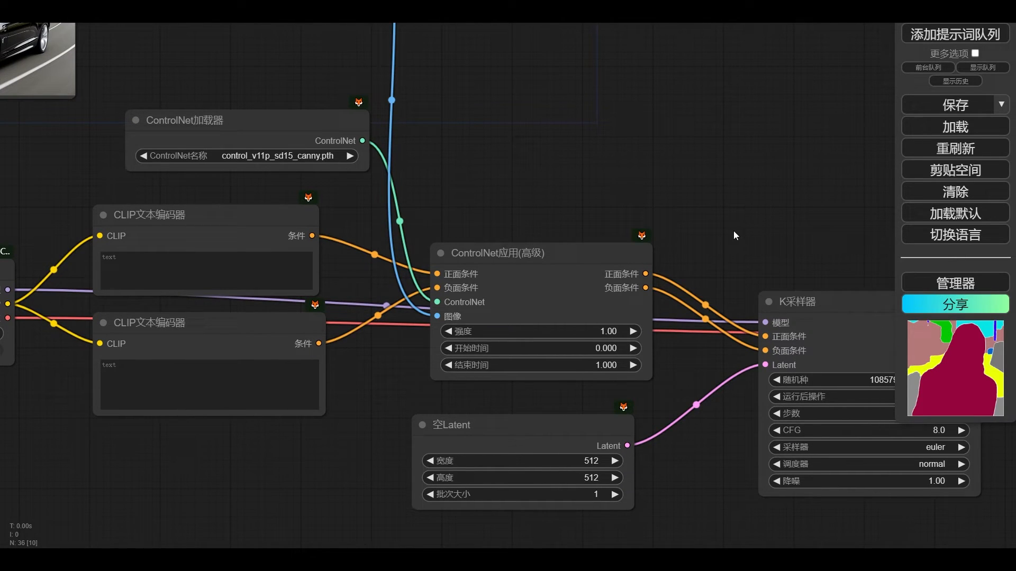
scroll(937, 517, down, 1)
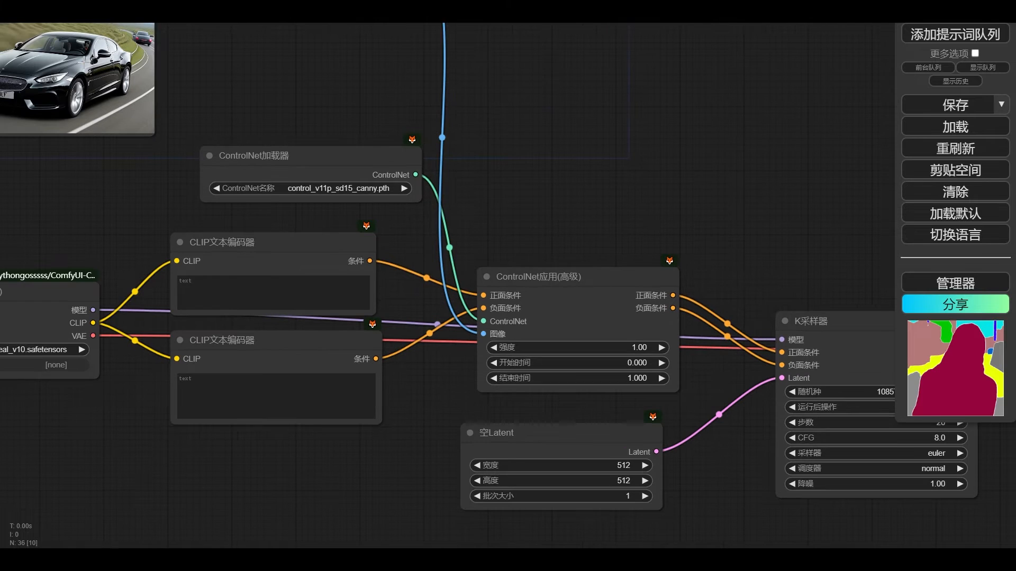
click(77, 79)
drag(609, 221, 542, 119)
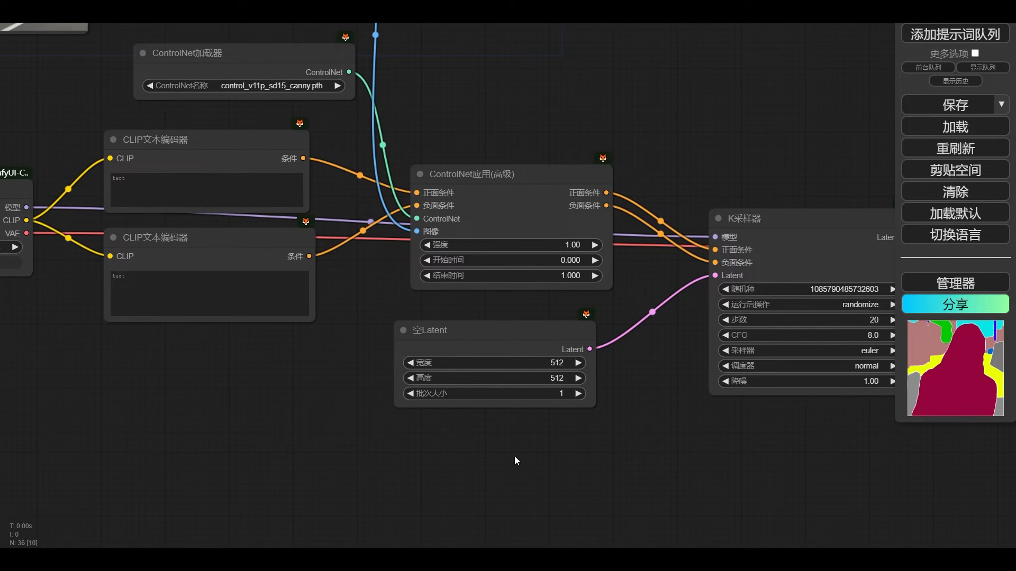
click(495, 346)
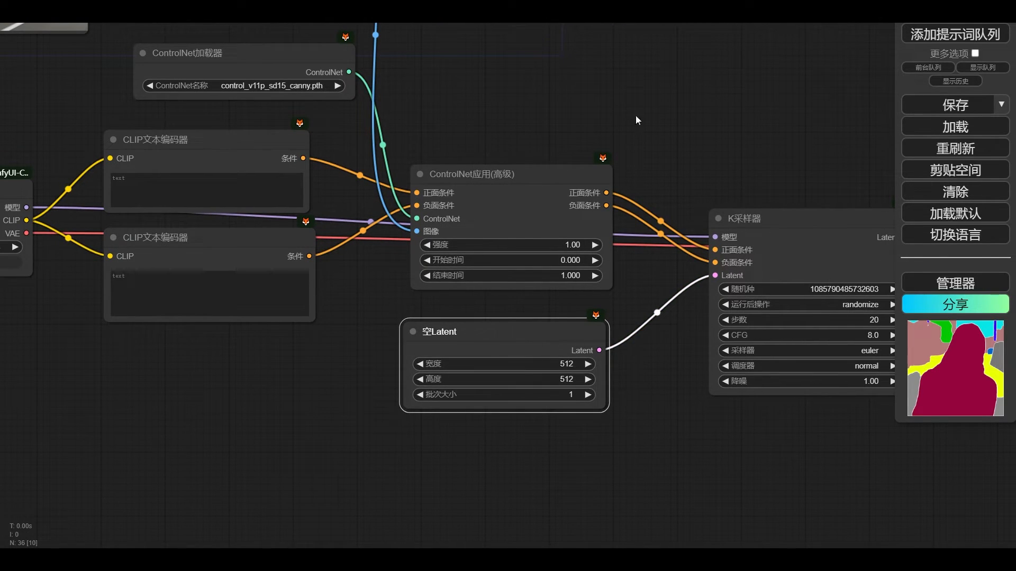
Step: Review the inputs and outputs of ControlNet应用(高级), highlighting it together with ControlNet加载器 and the upper CLIP文本编码器
scroll(636, 115, down, 1)
drag(567, 89, 661, 256)
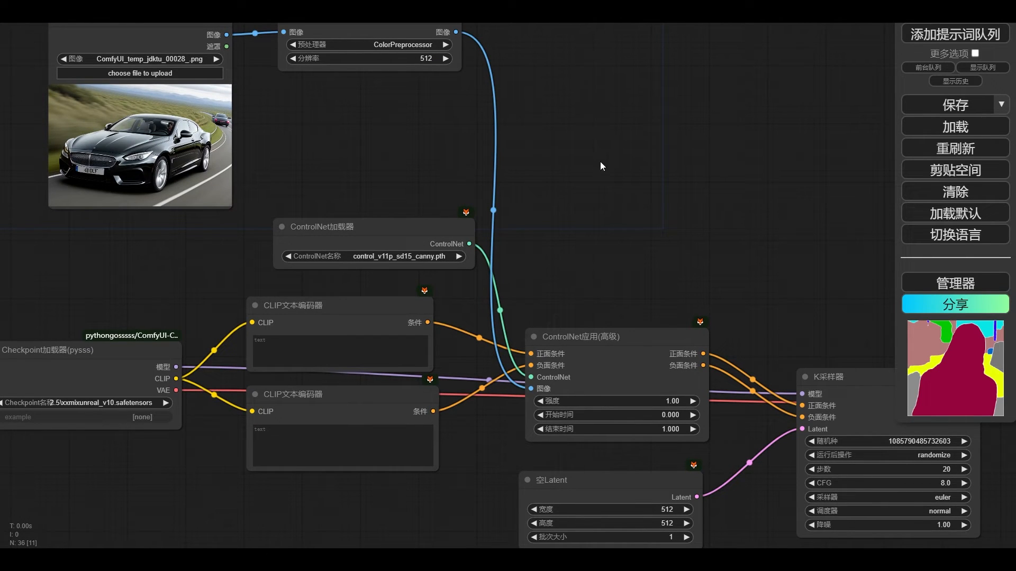
drag(561, 328, 560, 298)
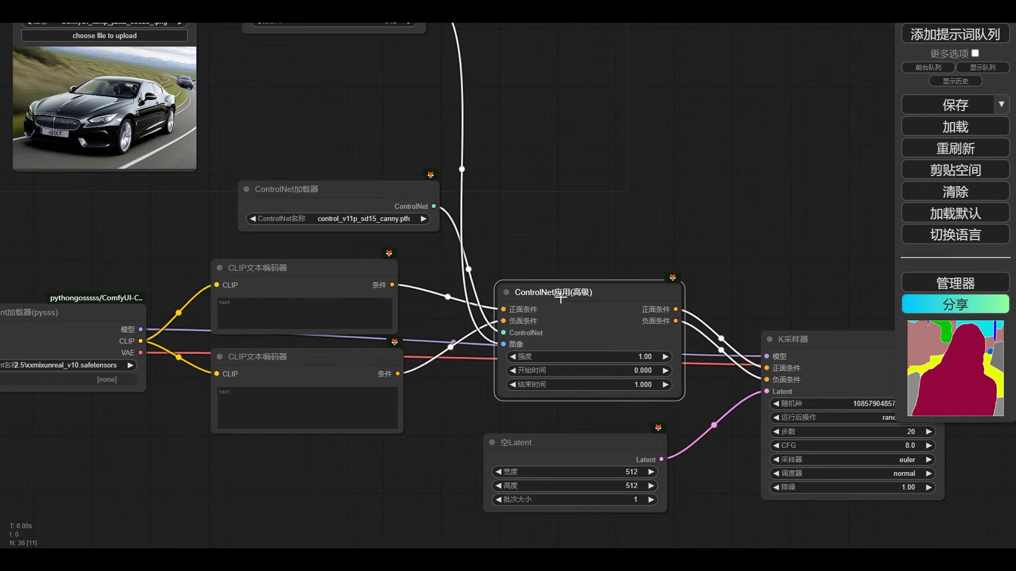
drag(336, 190, 322, 187)
scroll(630, 329, up, 1)
click(283, 271)
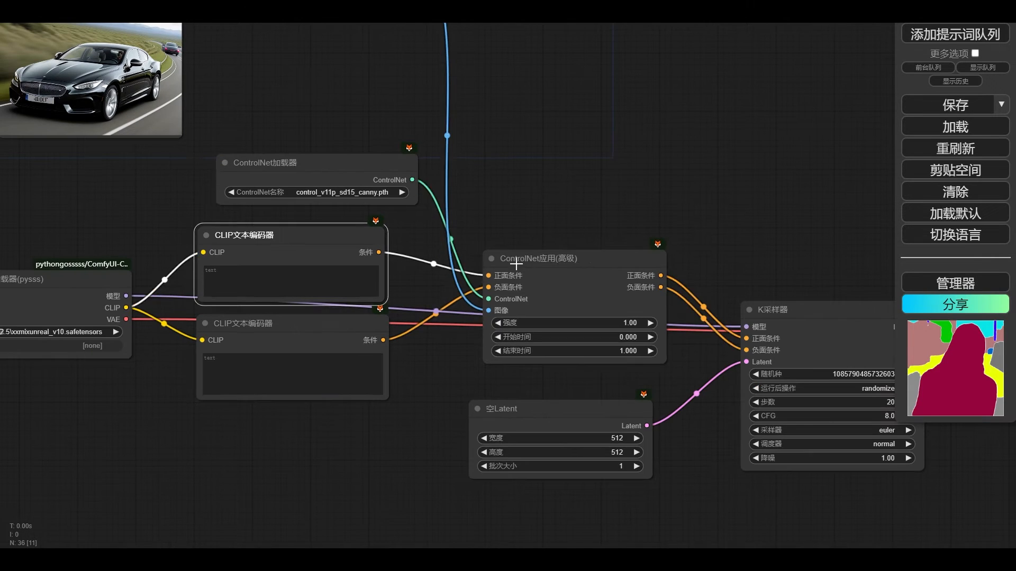
drag(516, 265, 516, 263)
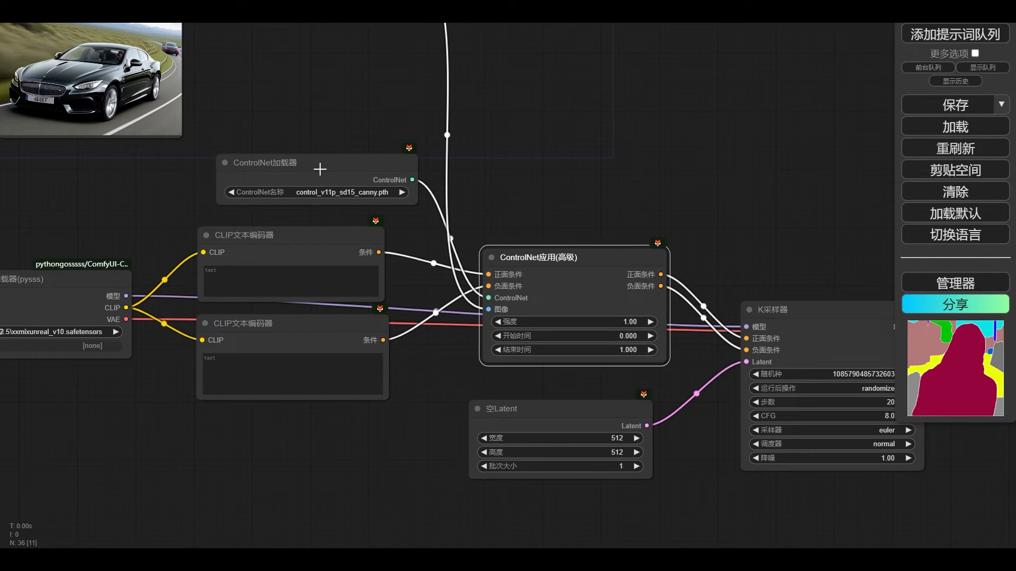
drag(319, 169, 304, 169)
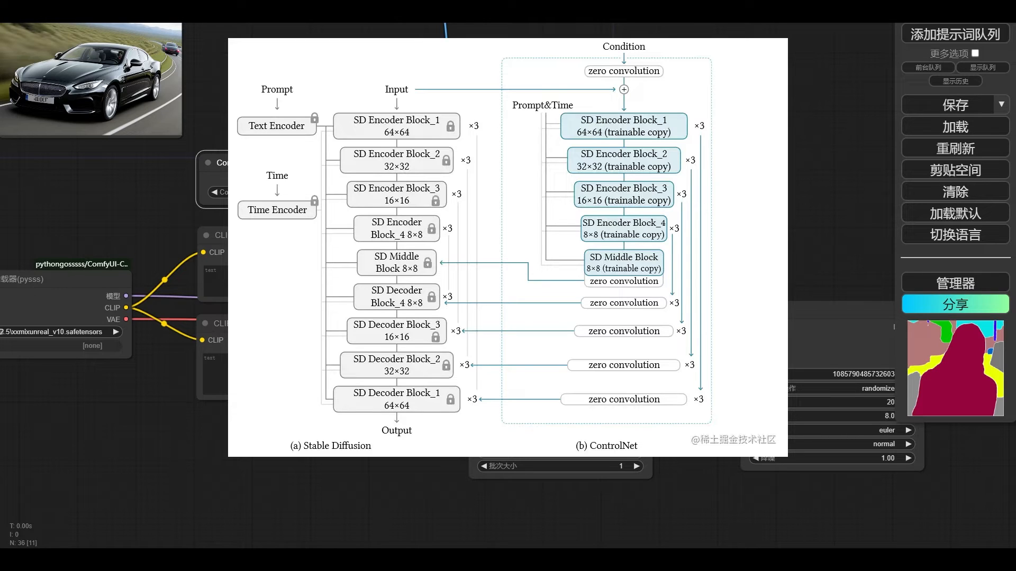
click(115, 118)
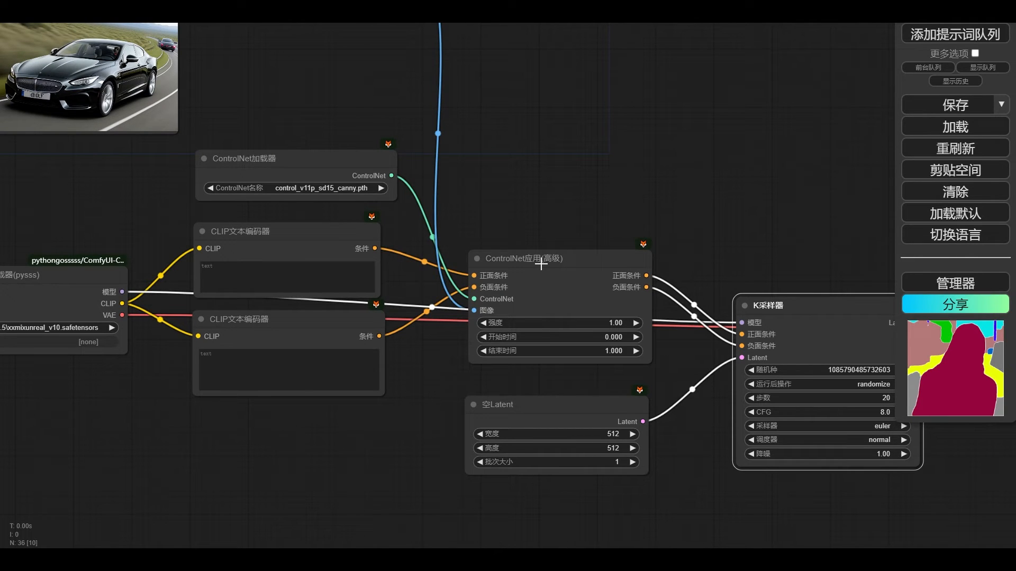
Step: Raise ControlNet应用(高级) above the K采样器 level and place ControlNet加载器 directly below Aux集成预处理器
drag(565, 136, 627, 224)
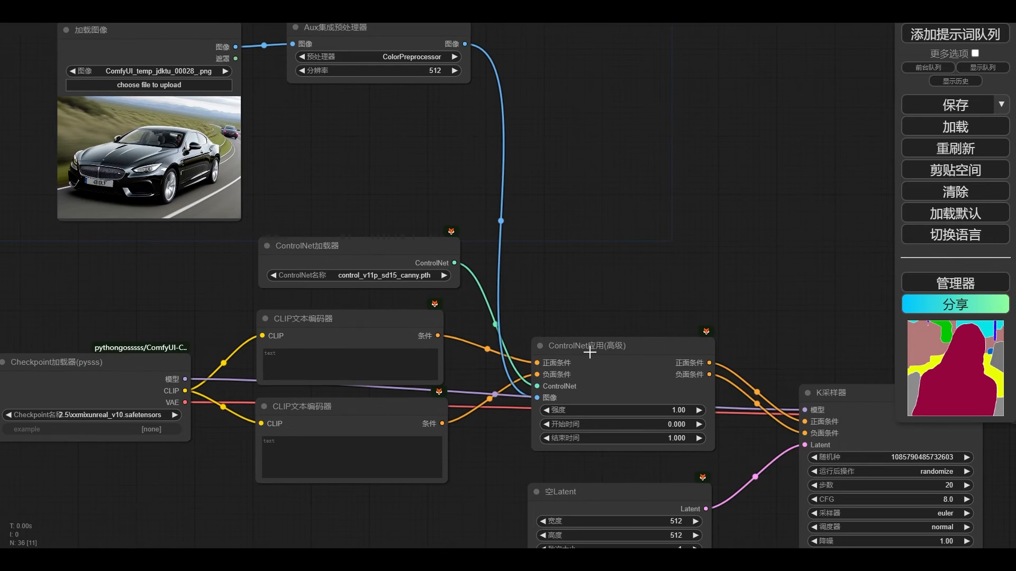
drag(594, 343, 605, 198)
drag(790, 477, 739, 493)
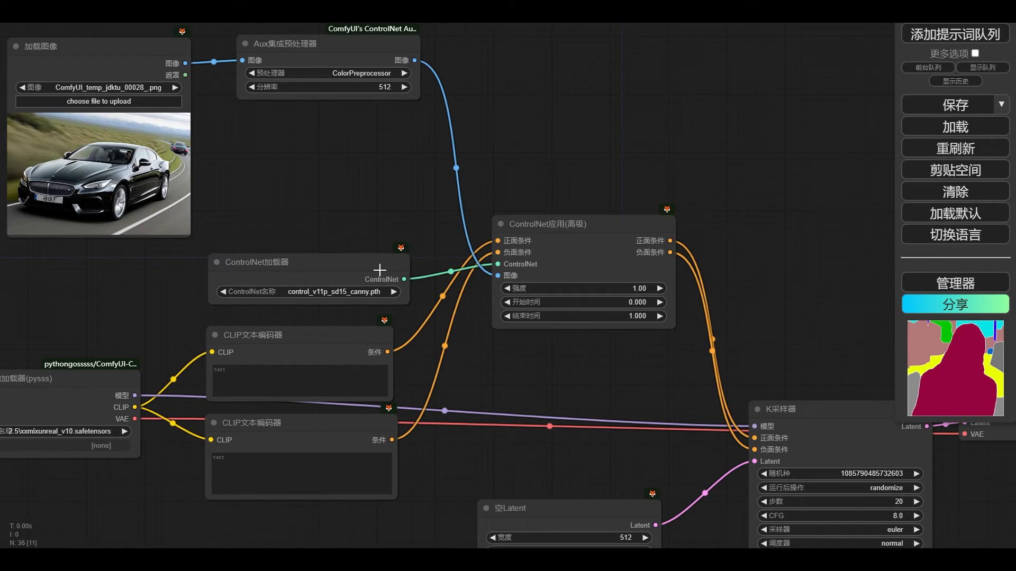
drag(365, 262, 389, 123)
drag(478, 186, 485, 176)
click(605, 199)
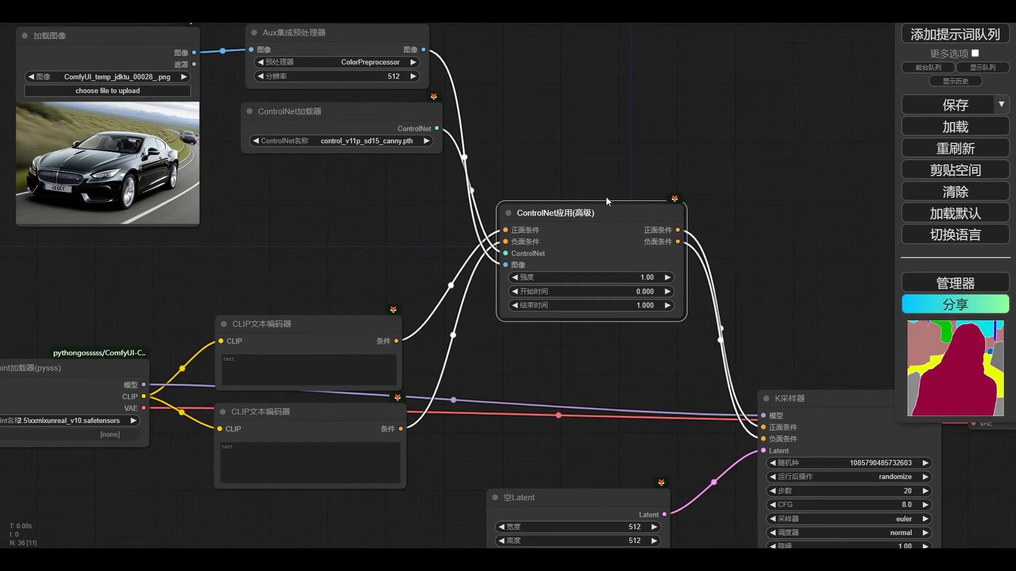
Step: Copy 图像按系数缩放, 图像裁剪 and their IMAGE reroute from the portrait workflow and paste them above the car workflow's Aux集成预处理器
drag(614, 161, 649, 197)
scroll(582, 193, down, 8)
drag(480, 231, 584, 250)
scroll(565, 236, down, 3)
drag(302, 212, 559, 360)
scroll(542, 328, up, 1)
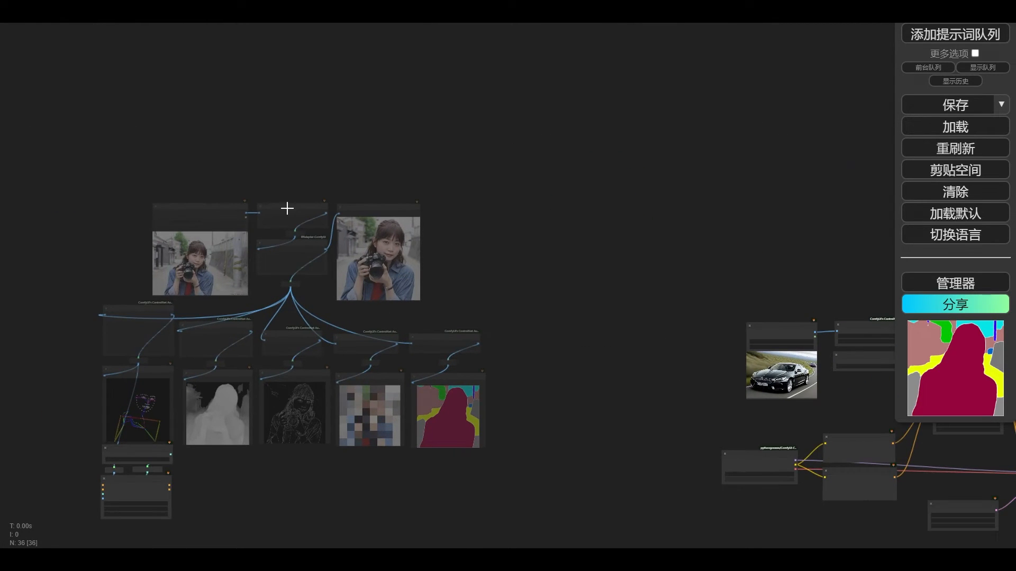
ctrl+drag(271, 187, 309, 289)
key(ctrl+c)
key(ctrl+v)
drag(717, 274, 345, 187)
scroll(593, 203, up, 4)
scroll(643, 209, up, 4)
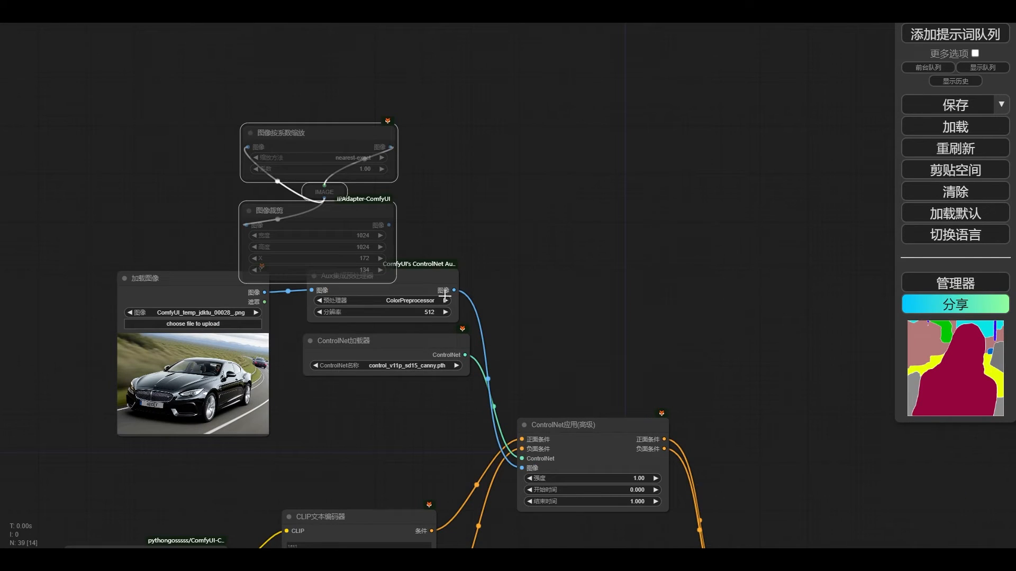
Step: Insert the pasted scaling and cropping nodes between the car's 加载图像 and Aux集成预处理器, with ControlNet加载器 placed below them
drag(519, 271, 435, 366)
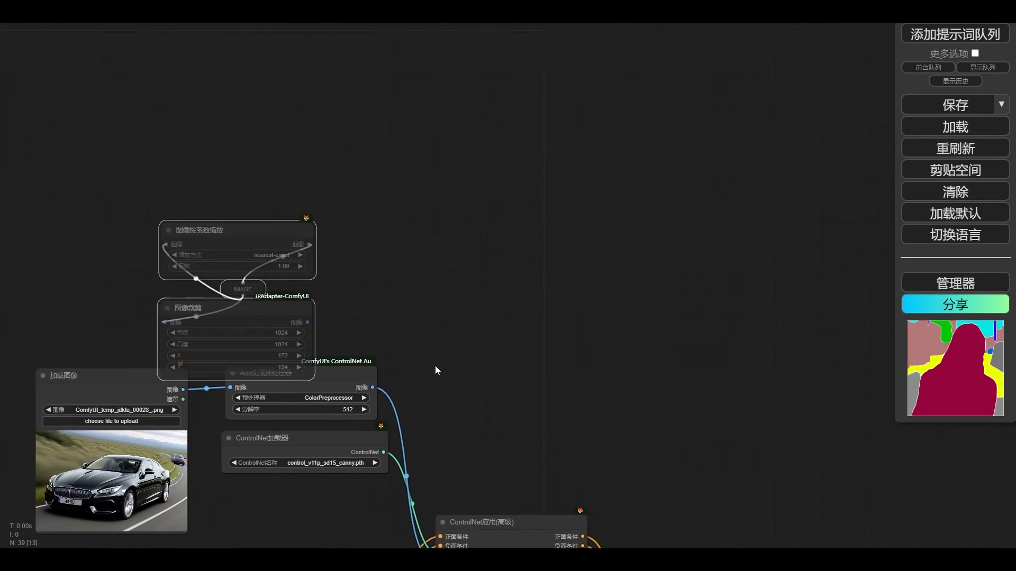
drag(474, 429, 473, 426)
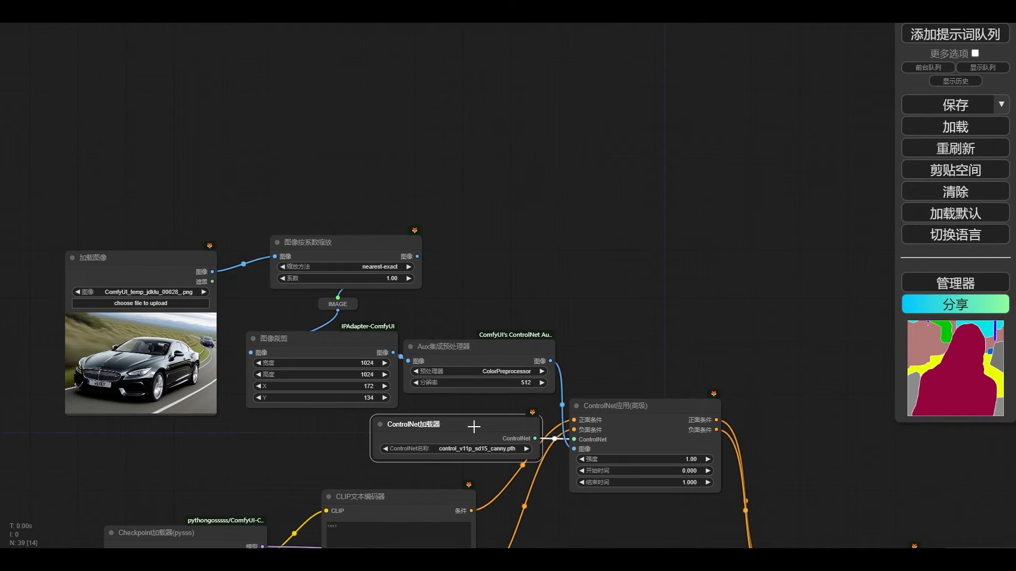
drag(618, 323, 646, 271)
scroll(646, 274, down, 1)
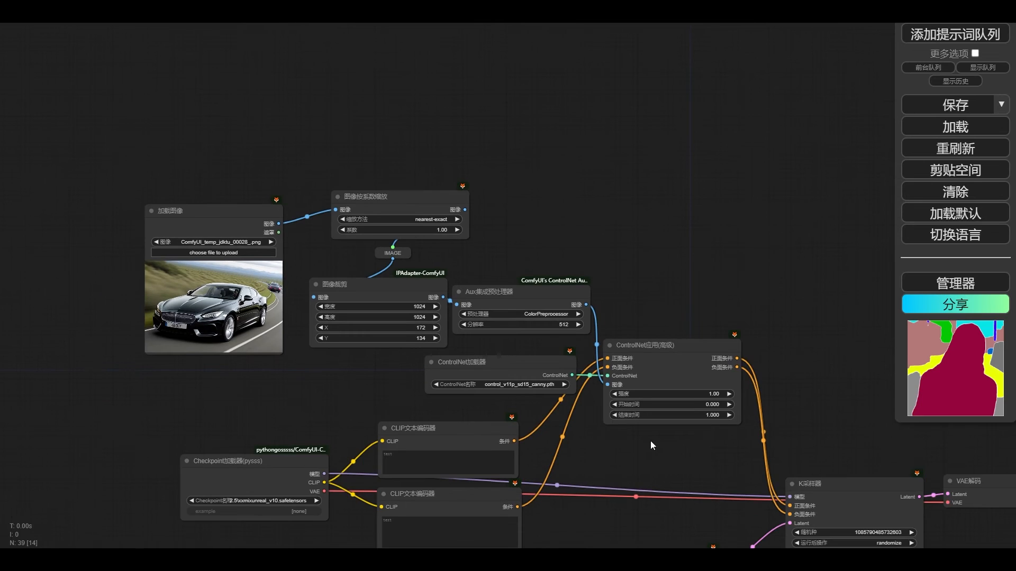
drag(648, 439, 465, 332)
scroll(465, 331, down, 1)
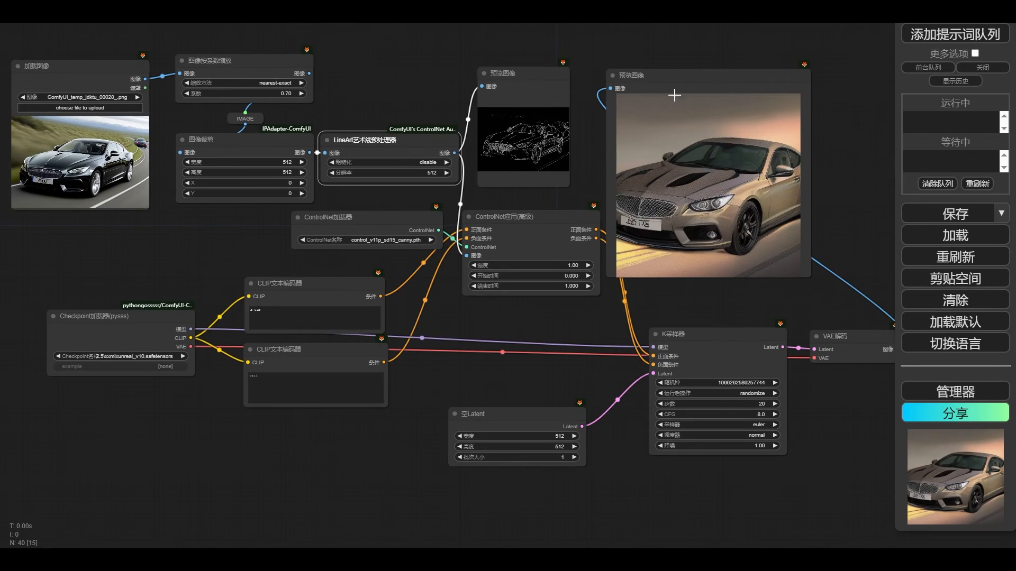
Step: Shift the large 预览图像, the car's 加载图像 and LineArt艺术线预处理器 slightly to tidy the layout
click(679, 83)
drag(86, 71, 96, 67)
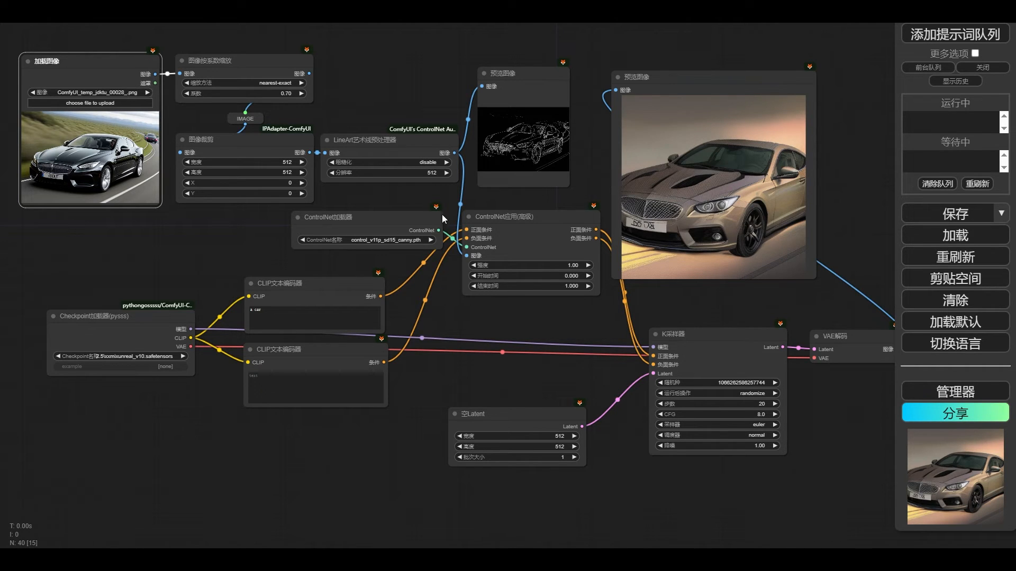
drag(370, 145, 378, 149)
Step: Add a VAE编码 node fed by 图像裁剪, supplying the K采样器's Latent input, and place it above 空Latent
drag(310, 152, 483, 368)
click(498, 429)
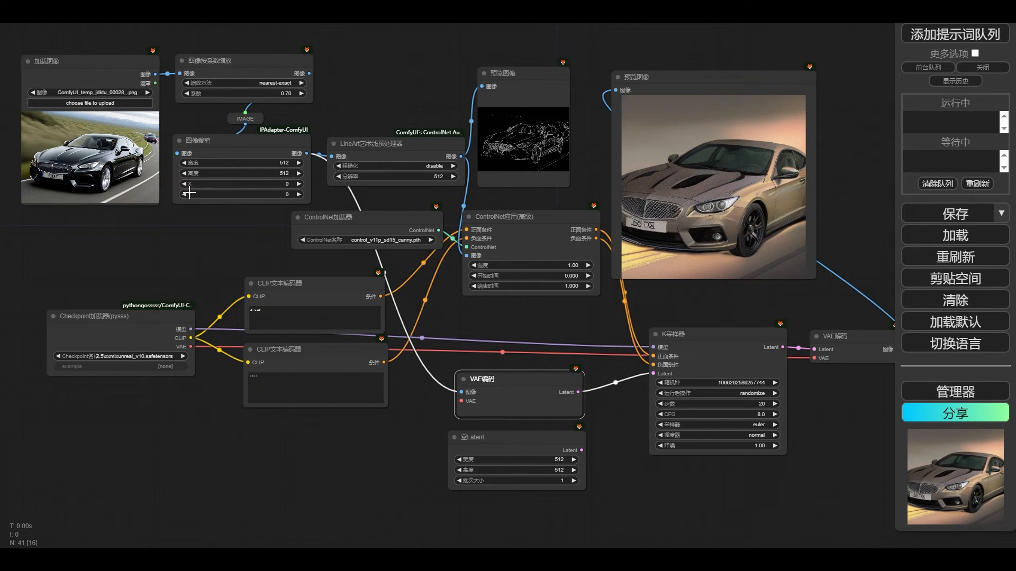
drag(540, 380, 534, 380)
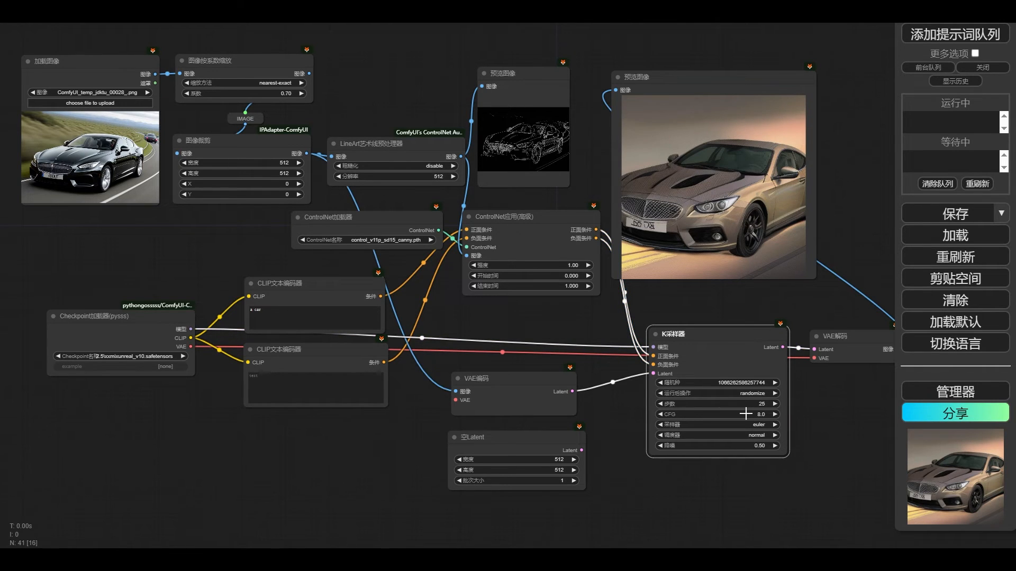
Step: Examine the generated car image against the source photo, the line-art preview and the K采样器 settings, including 降噪
scroll(745, 414, down, 4)
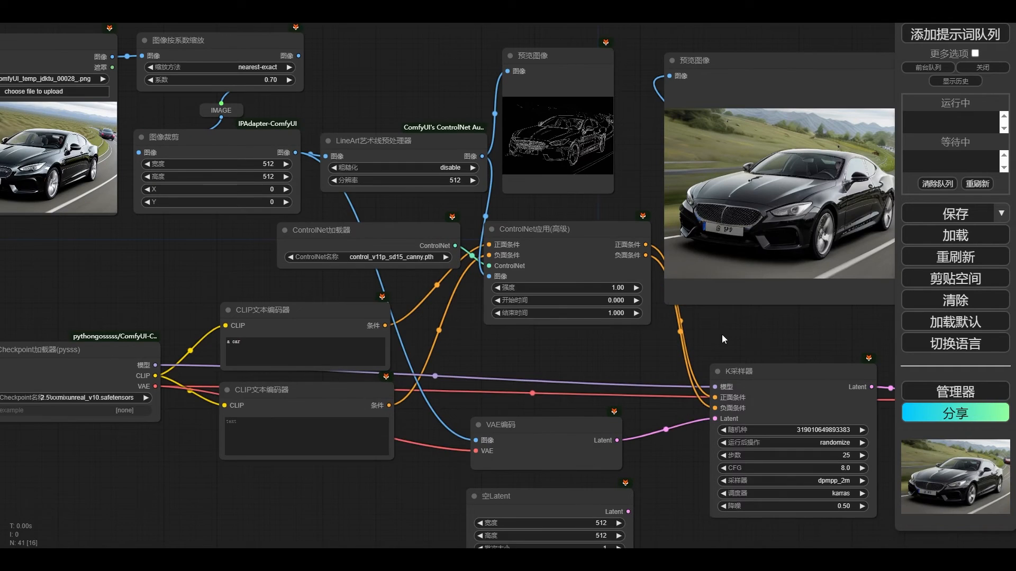
drag(722, 335, 643, 342)
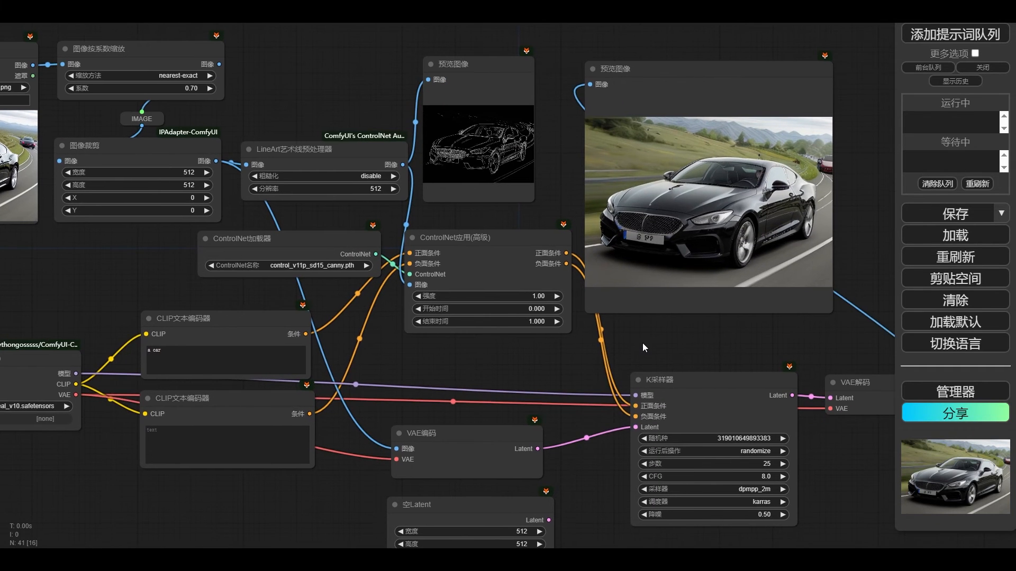
scroll(643, 342, down, 1)
drag(359, 339, 426, 336)
scroll(426, 336, down, 1)
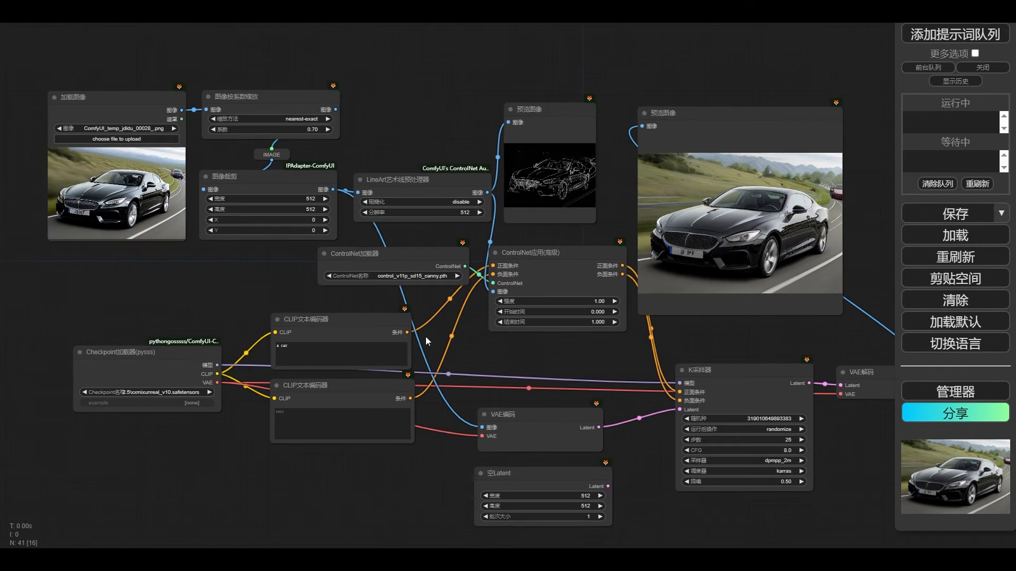
drag(678, 338, 655, 332)
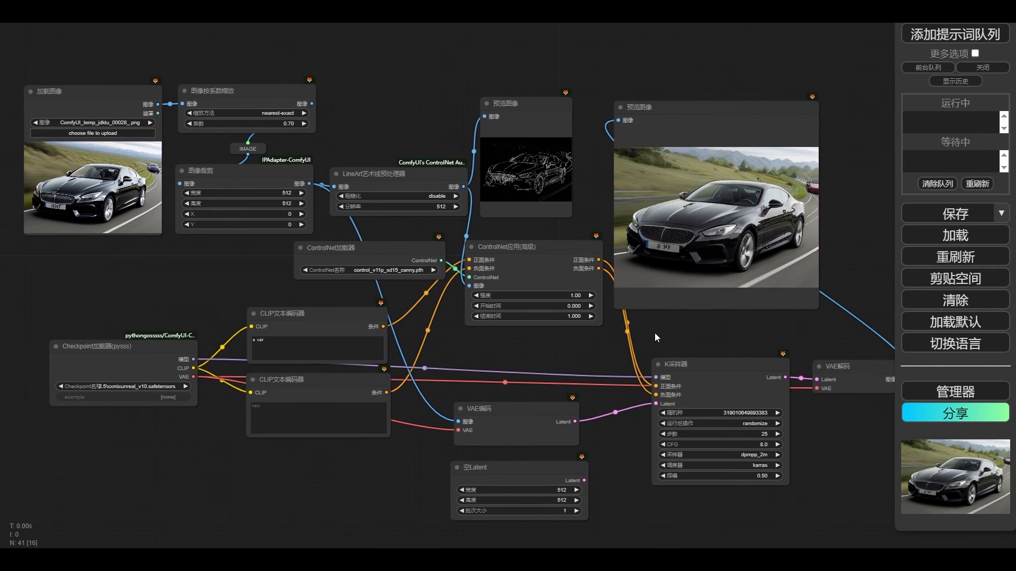
click(767, 477)
mouse_move(838, 435)
mouse_down()
mouse_move(723, 427)
mouse_move(835, 440)
mouse_up()
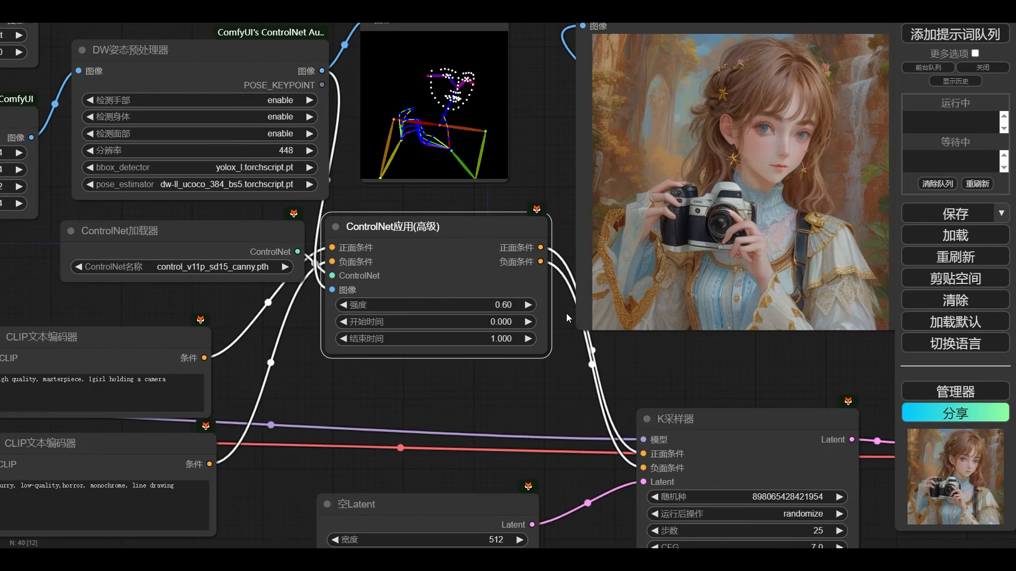
Step: Detach ControlNet应用(高级) from the text encoders and K采样器, and move the image, pose and ControlNet nodes up as a group
scroll(566, 313, down, 2)
scroll(517, 348, up, 2)
scroll(529, 344, down, 3)
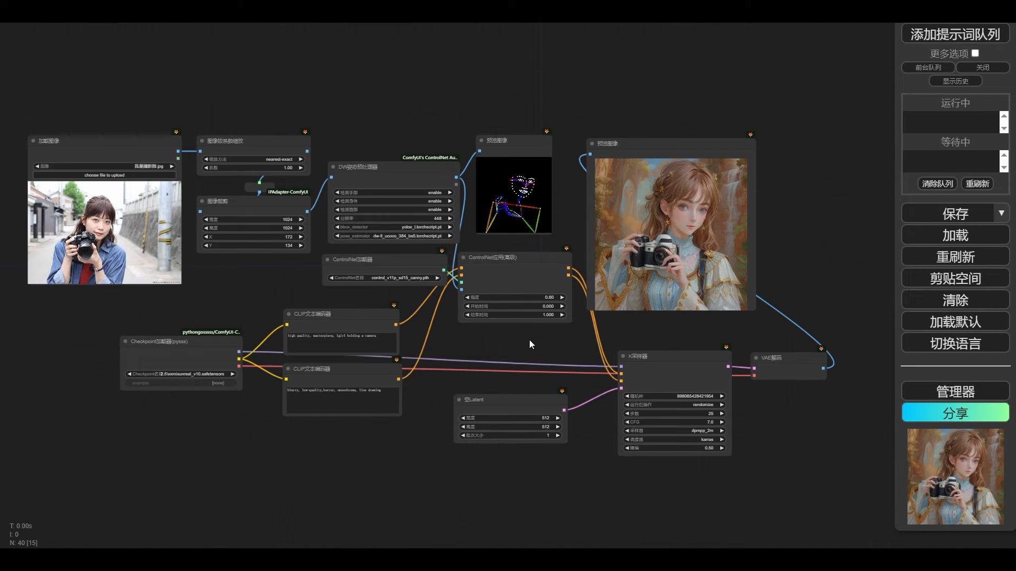
drag(518, 258, 514, 297)
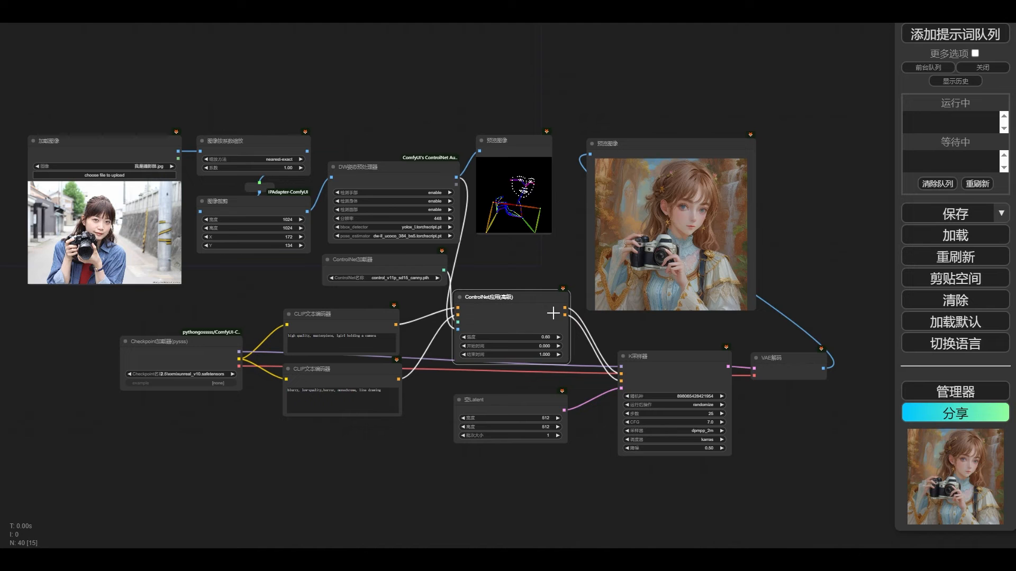
scroll(508, 305, down, 2)
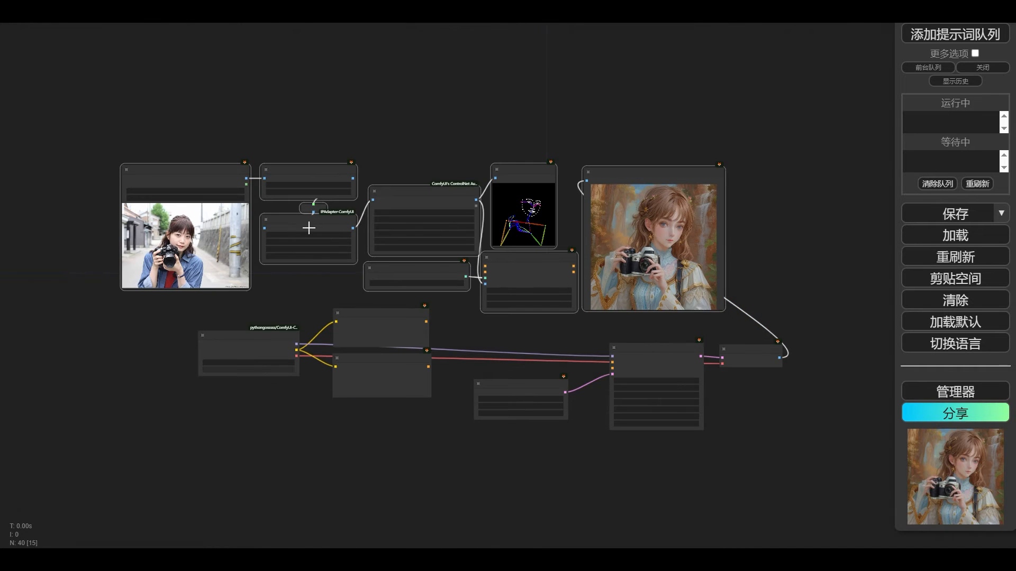
drag(311, 227, 326, 93)
Step: Add a CLIP视觉加载器 node in the empty area below the camera photo's 加载图像
drag(475, 257, 504, 378)
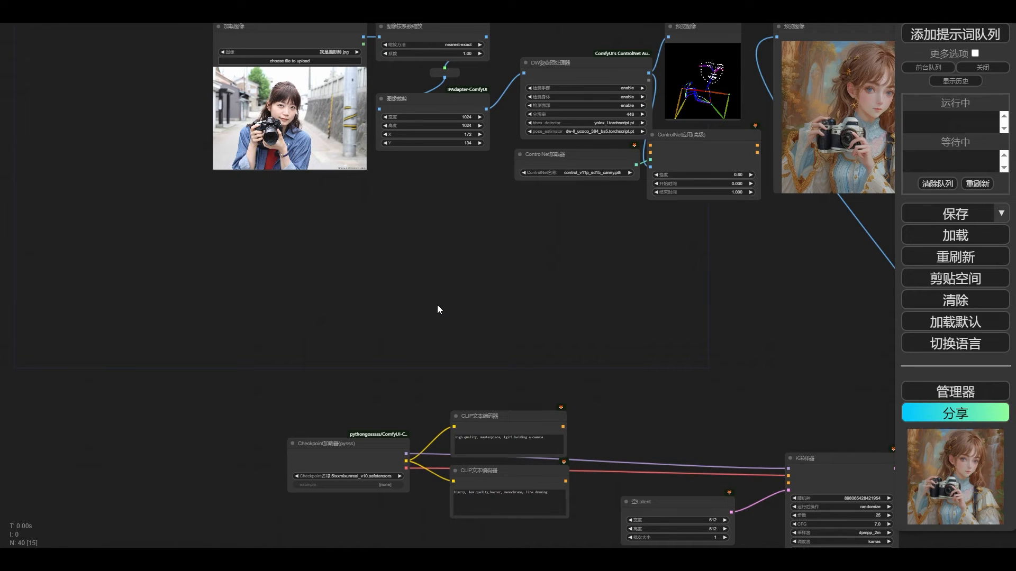
right_click(307, 256)
click(339, 257)
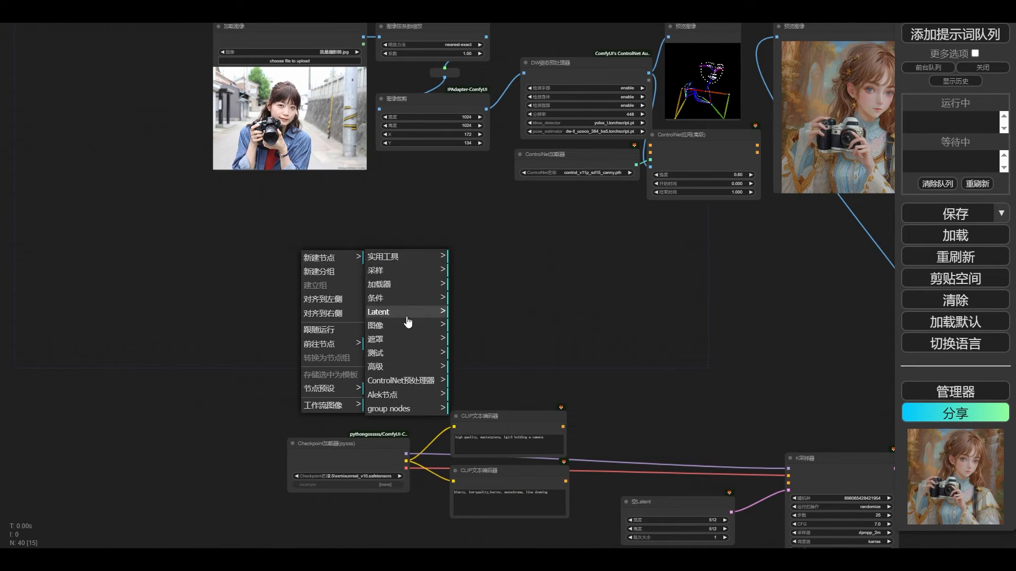
click(411, 285)
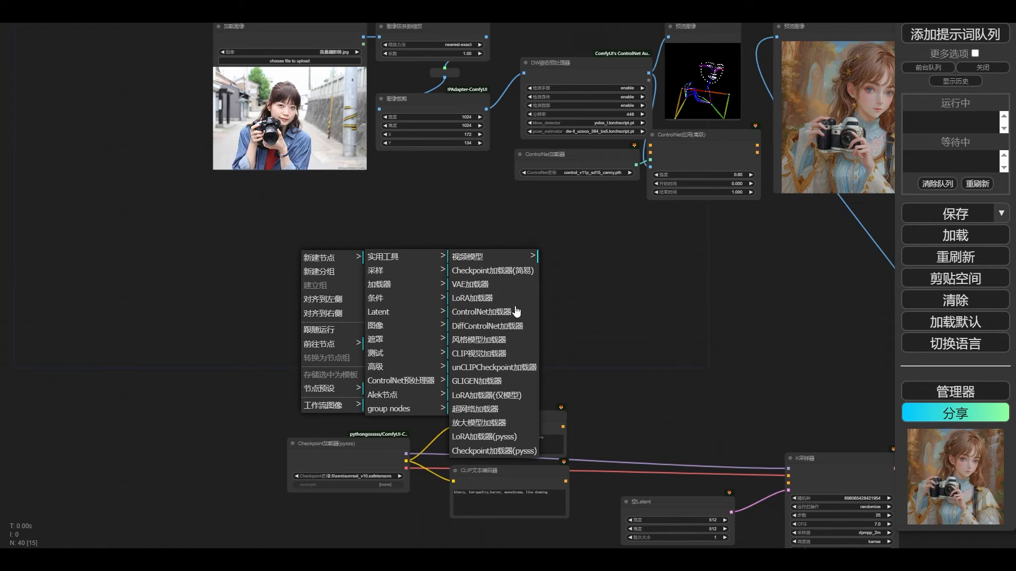
click(483, 361)
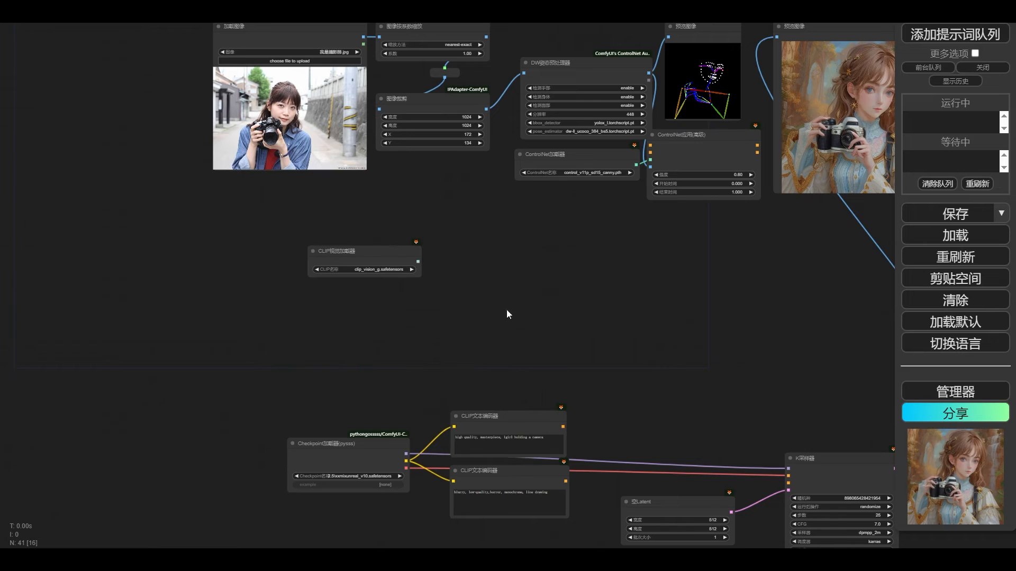
drag(376, 256, 337, 258)
scroll(337, 258, up, 5)
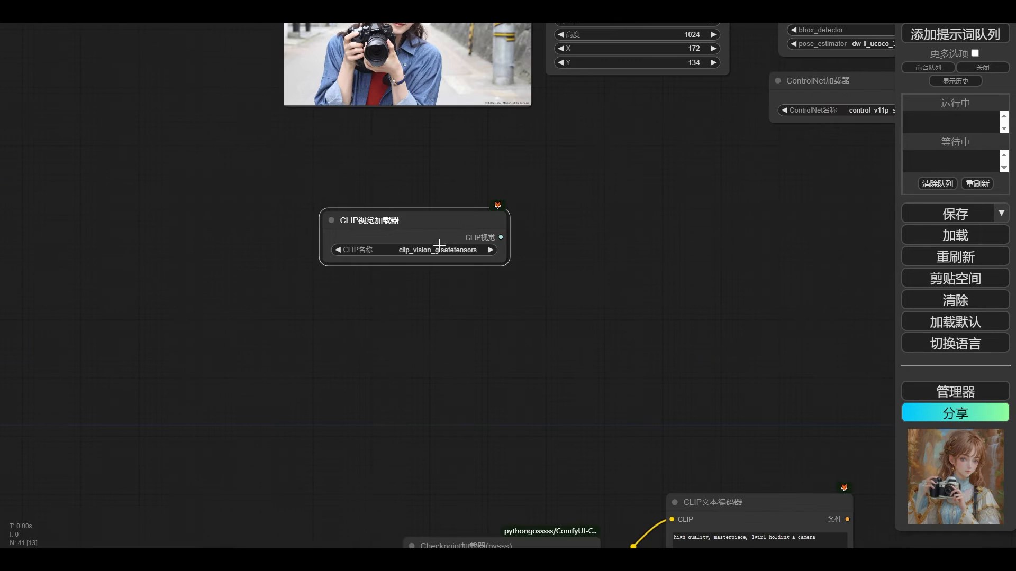
drag(452, 226, 436, 220)
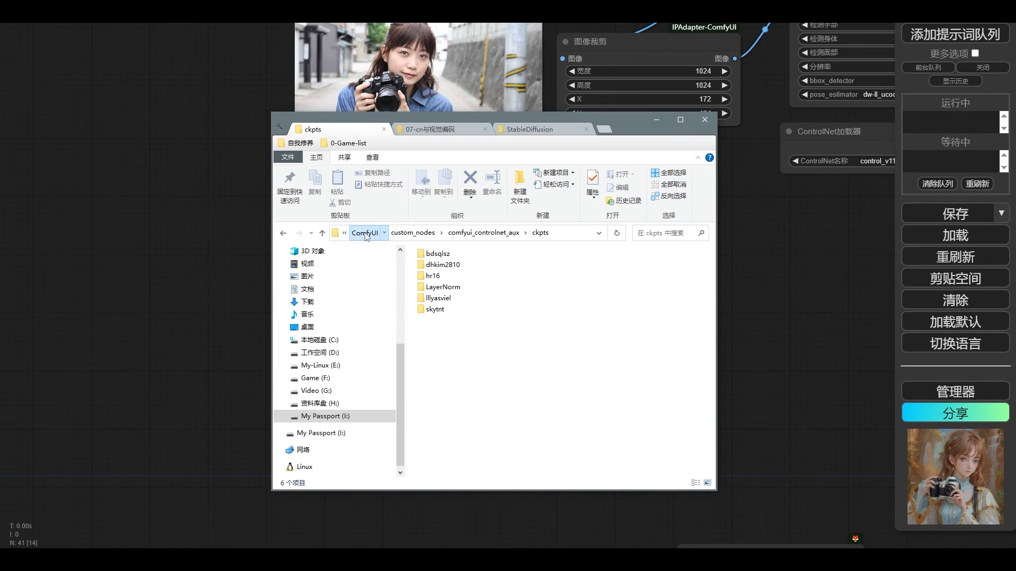
Step: In File Explorer, go from ckpts to ComfyUI's models folder and open clip_vision to check the model files
click(369, 233)
double_click(437, 353)
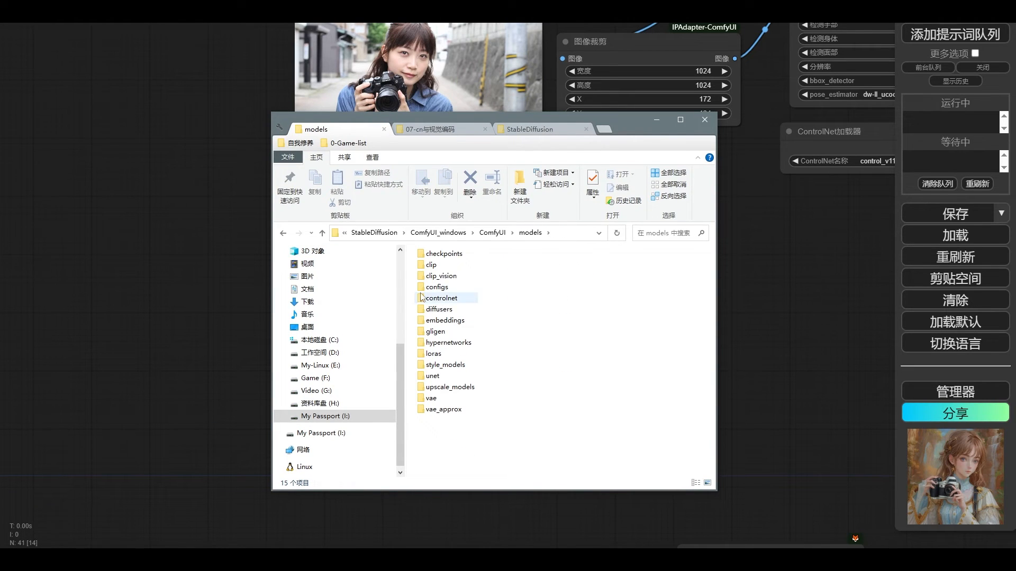
double_click(441, 276)
drag(505, 314, 423, 253)
click(465, 306)
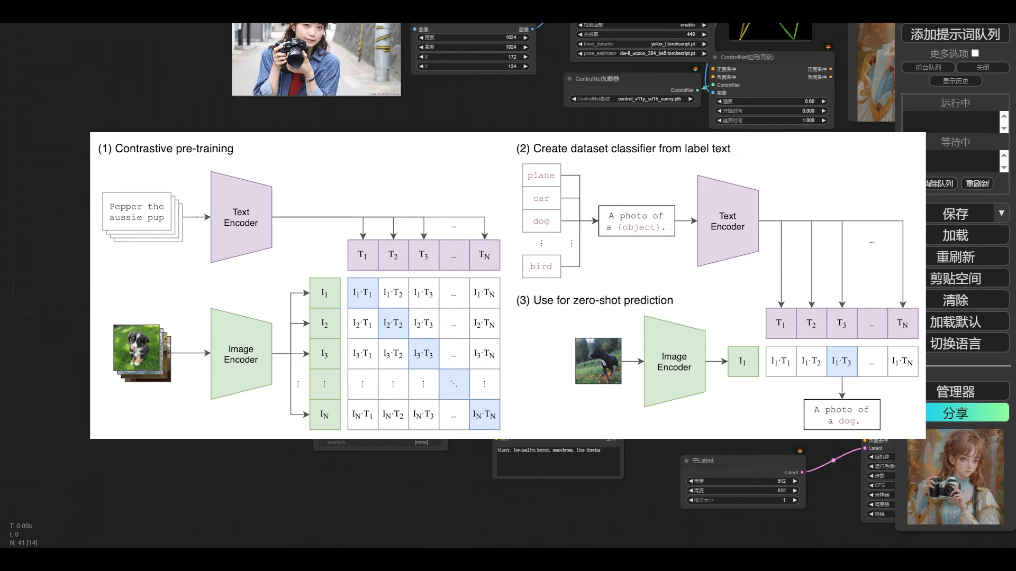
Step: Move the generated portrait's 预览图像 node down beside VAE解码
drag(507, 286, 427, 264)
drag(508, 286, 577, 317)
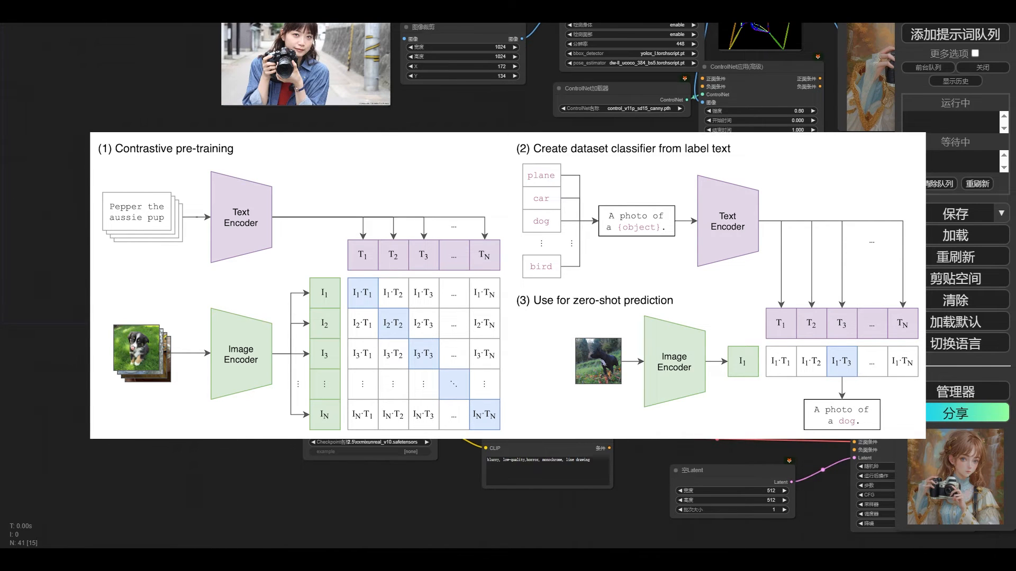
drag(725, 261, 589, 225)
scroll(589, 224, down, 3)
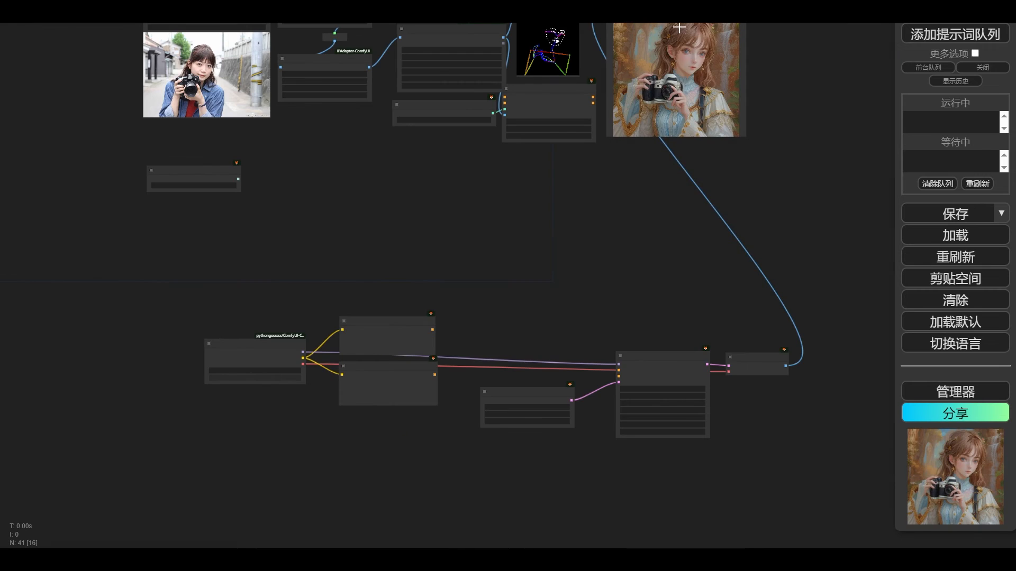
drag(672, 26, 873, 367)
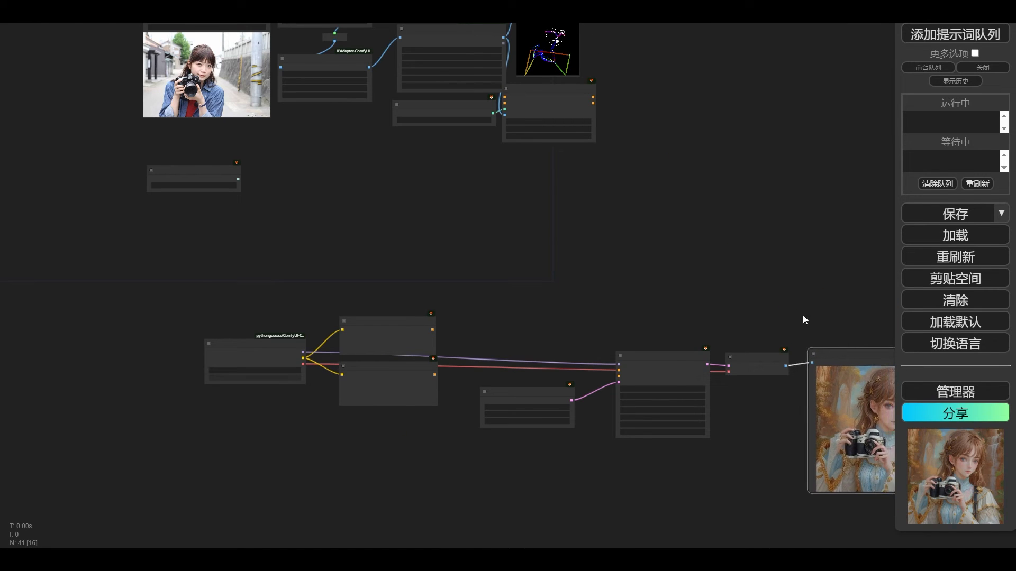
drag(784, 276, 662, 199)
scroll(616, 220, up, 1)
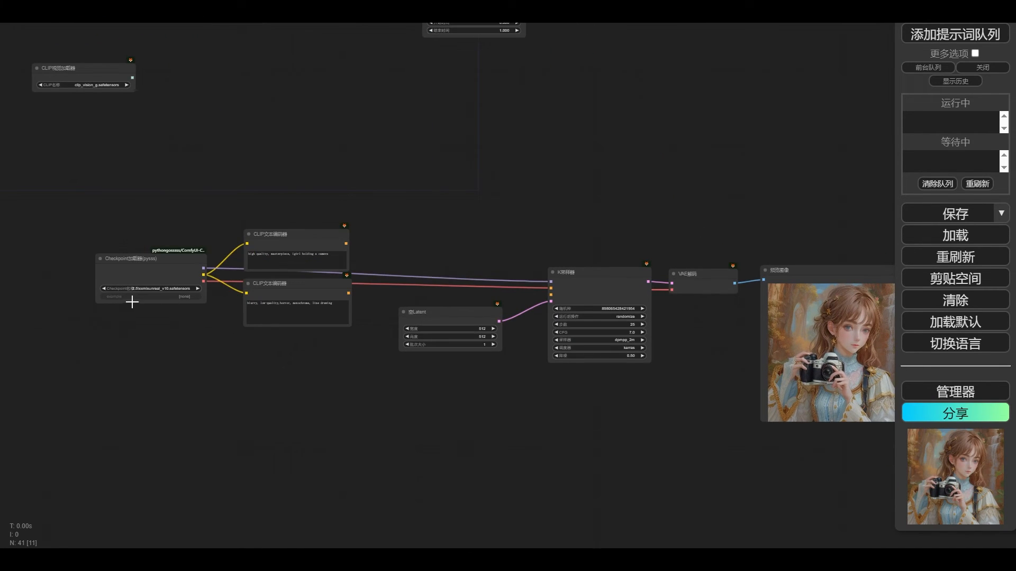
Step: Review the base chain node by node, from Checkpoint加载器 and CLIP文本编码器 through K采样器 and VAE解码 to 预览图像
click(143, 271)
click(289, 286)
click(289, 247)
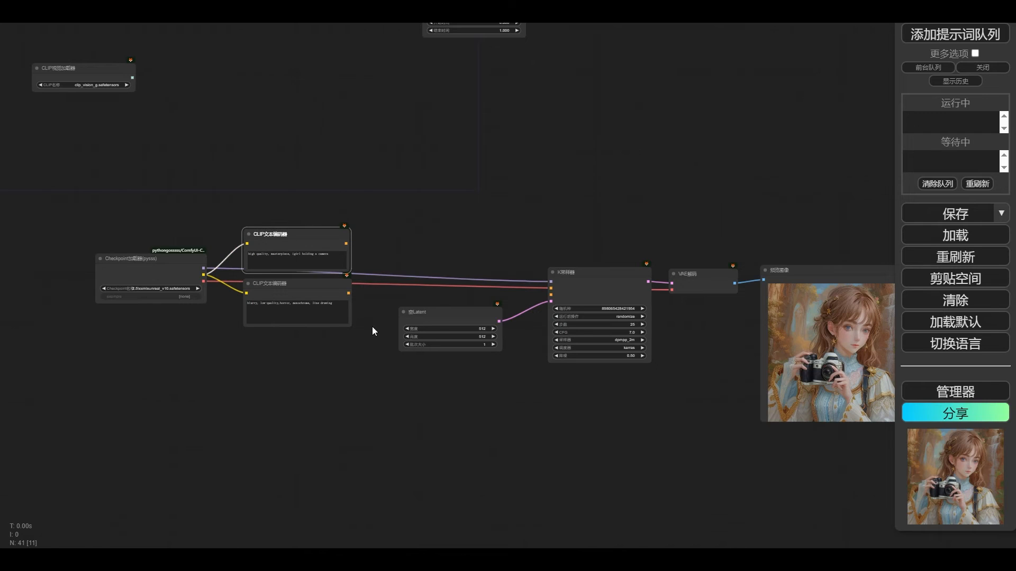
click(581, 283)
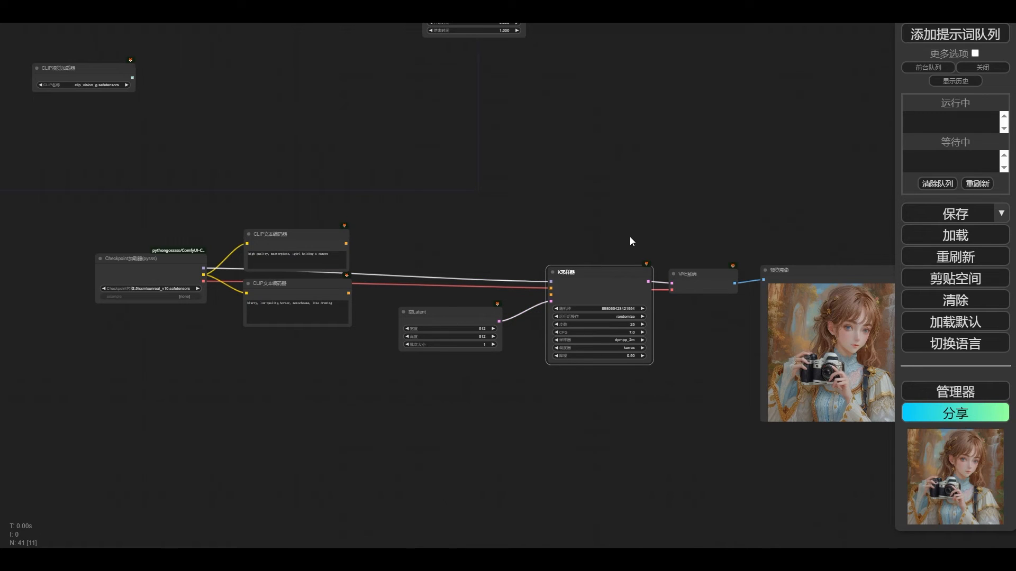
click(711, 278)
click(803, 270)
drag(770, 229, 740, 200)
scroll(740, 200, up, 1)
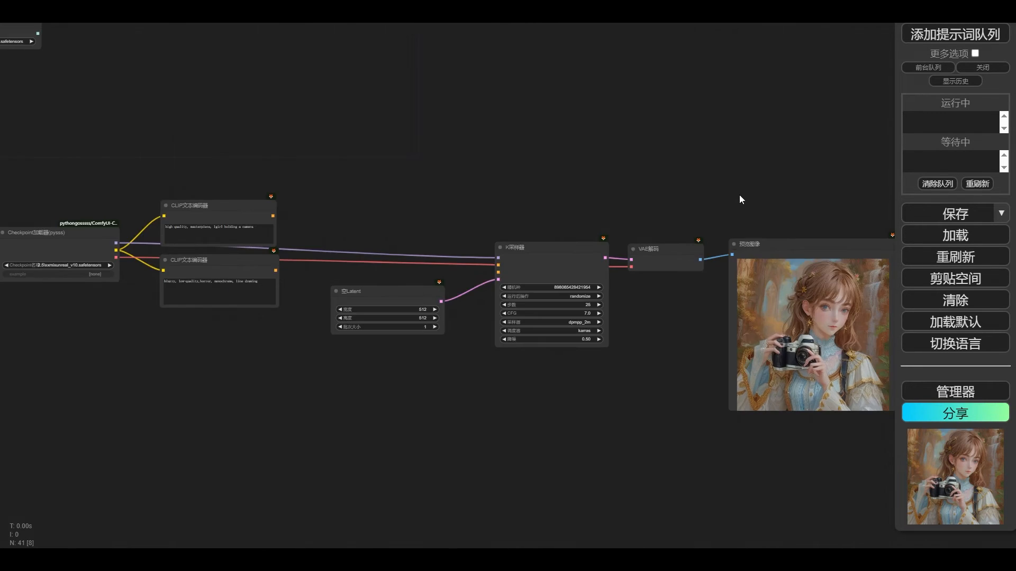
drag(785, 241, 782, 241)
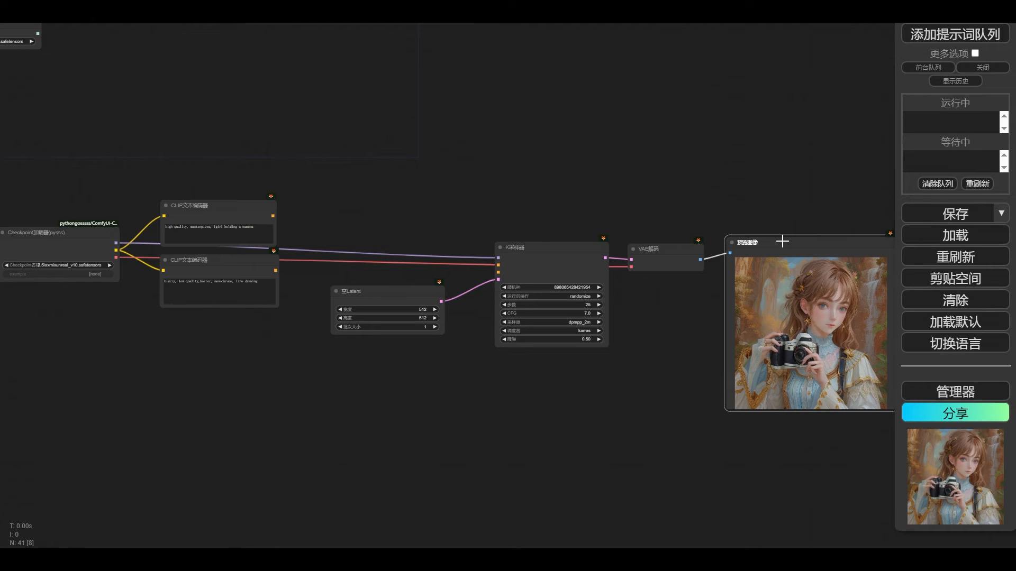
click(528, 257)
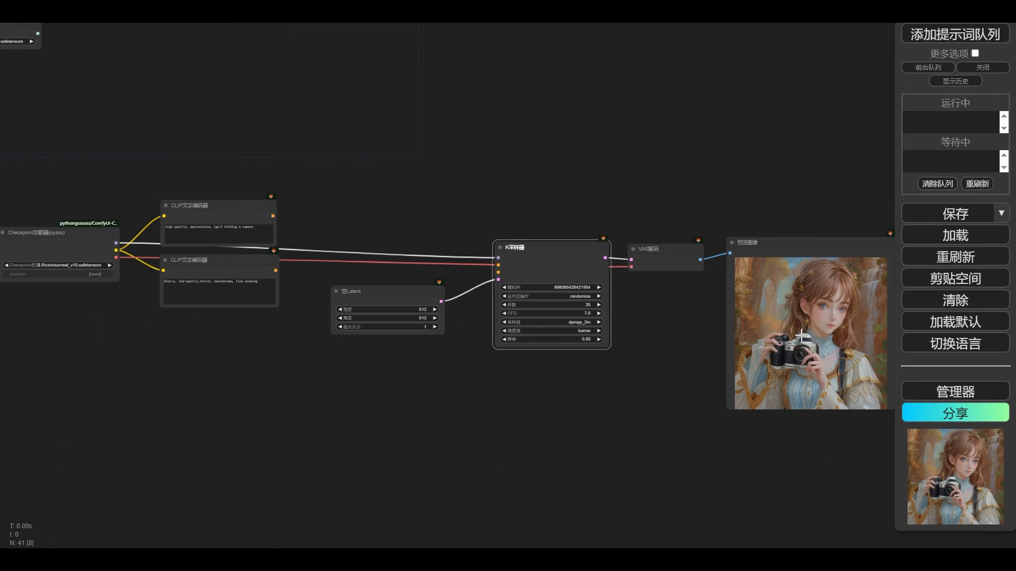
Step: Examine which node types can feed the K采样器's 正面条件 input, without adding any
drag(531, 253, 623, 254)
click(372, 270)
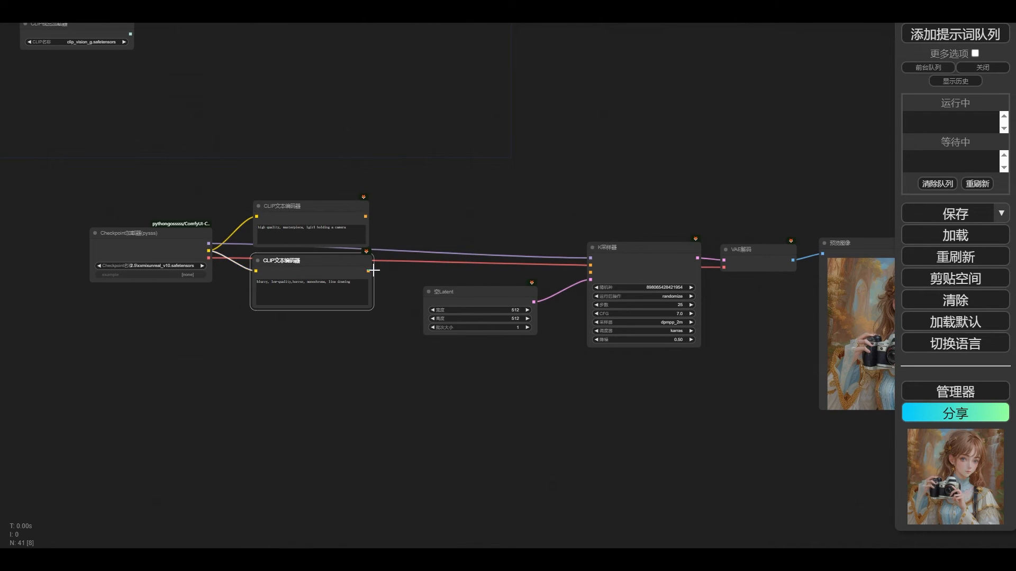
scroll(586, 269, up, 5)
drag(572, 274, 427, 208)
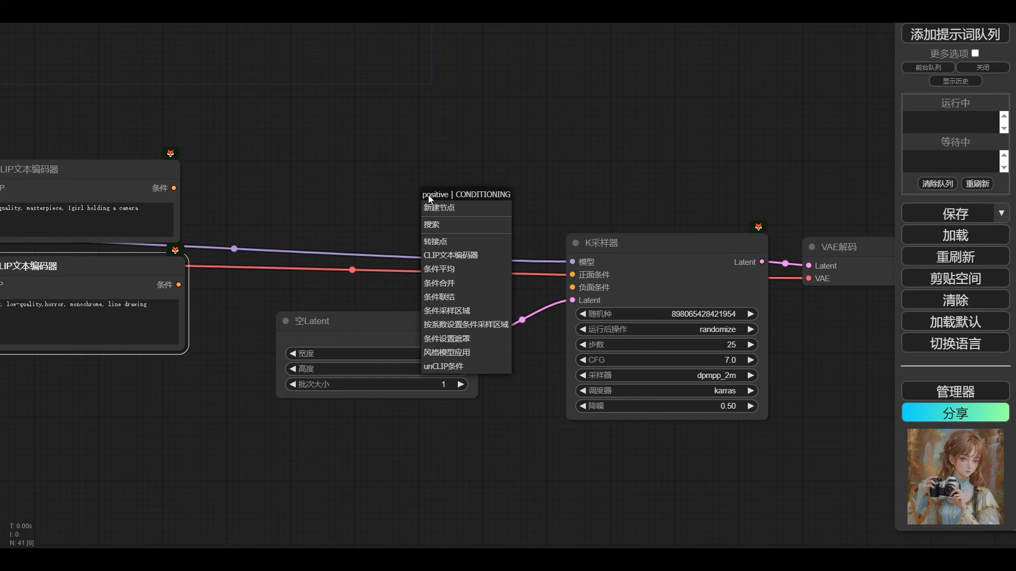
scroll(543, 163, down, 4)
drag(569, 155, 522, 169)
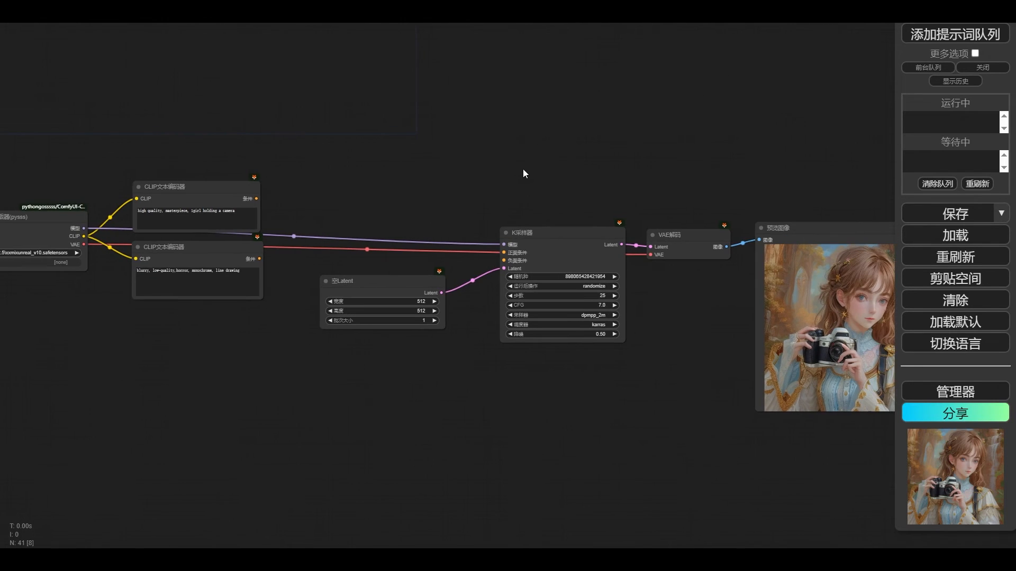
Step: Add a CLIP视觉编码 node fed by the CLIP视觉加载器's output and place it beside the loader
click(830, 281)
drag(358, 233, 671, 279)
scroll(503, 294, up, 2)
drag(494, 295, 569, 340)
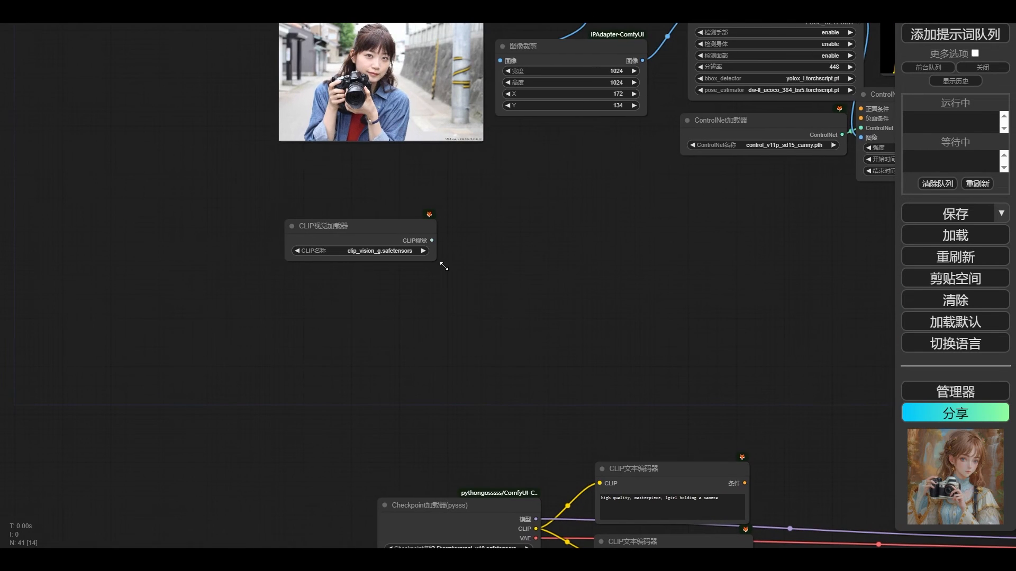
drag(350, 231, 342, 236)
drag(422, 245, 503, 234)
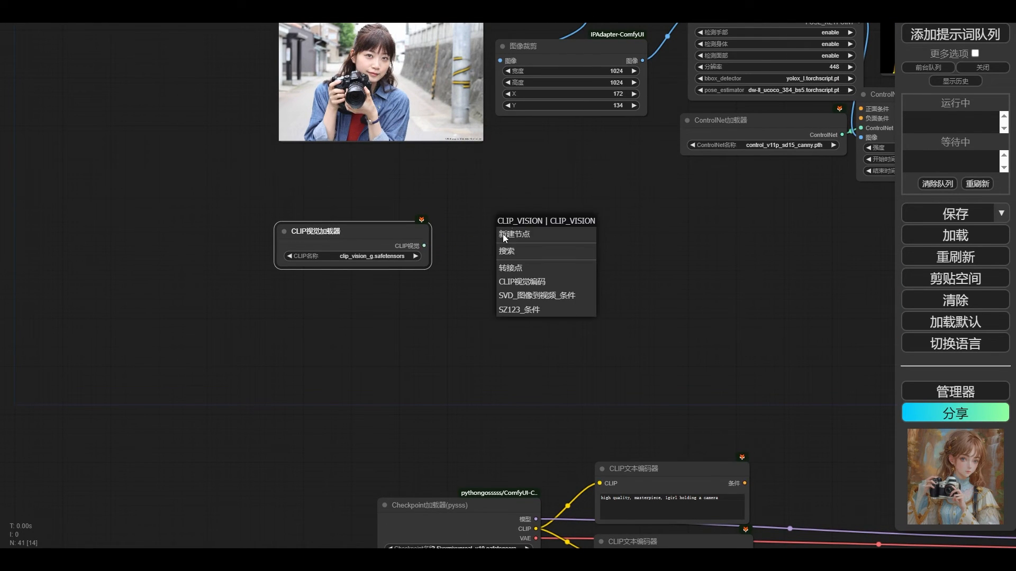
click(535, 282)
drag(572, 232, 547, 237)
scroll(564, 186, up, 1)
drag(564, 185, 577, 200)
Step: Add an unCLIP条件 node fed by CLIP视觉编码's CLIP视觉输出 and place it beside the encoder
drag(603, 234, 714, 253)
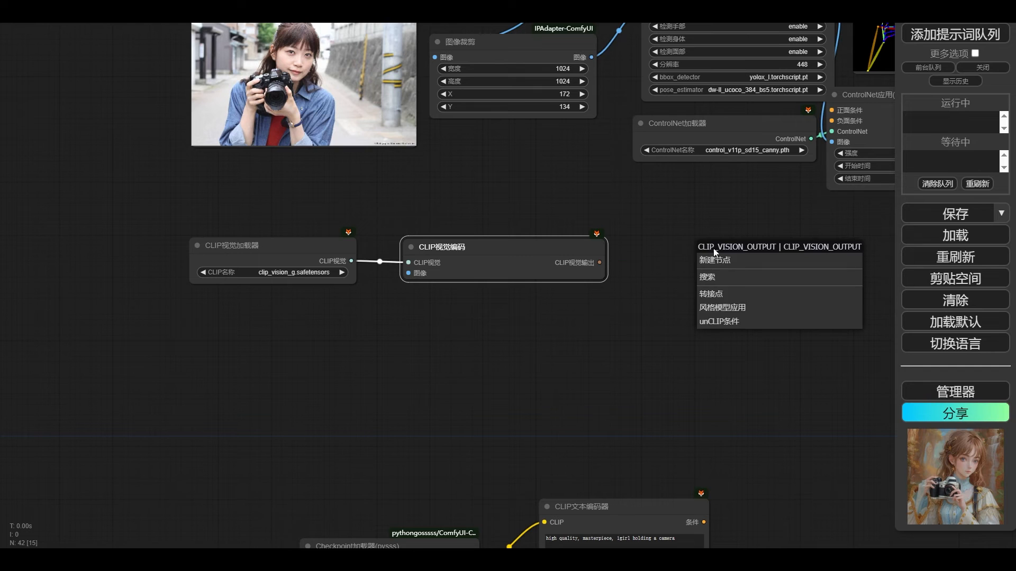
click(731, 321)
drag(779, 249, 720, 244)
Step: Add a 加载图像 node supplying CLIP视觉编码's 图像 input and place it below CLIP视觉加载器
scroll(560, 324, down, 5)
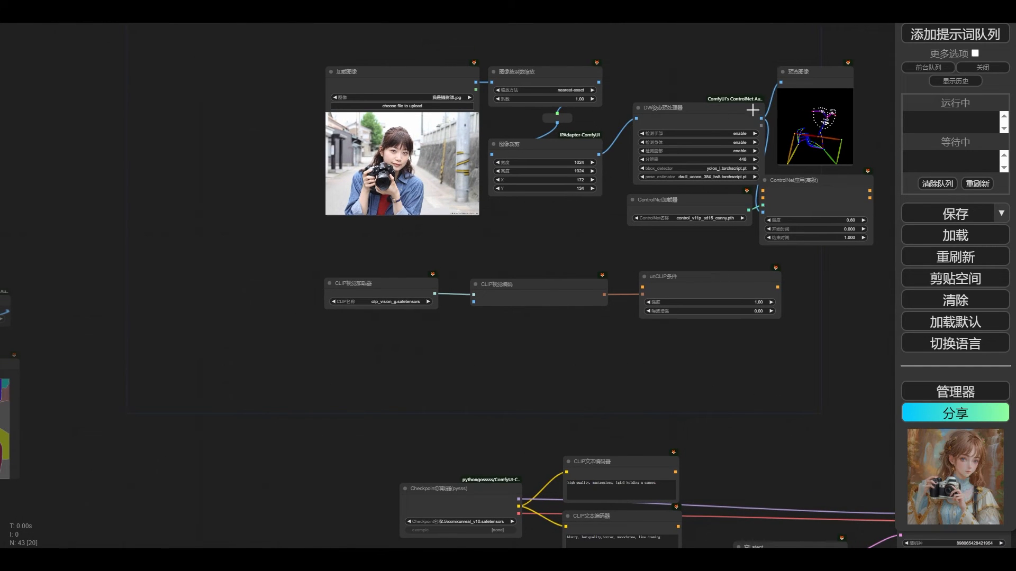
scroll(398, 283, up, 4)
click(398, 283)
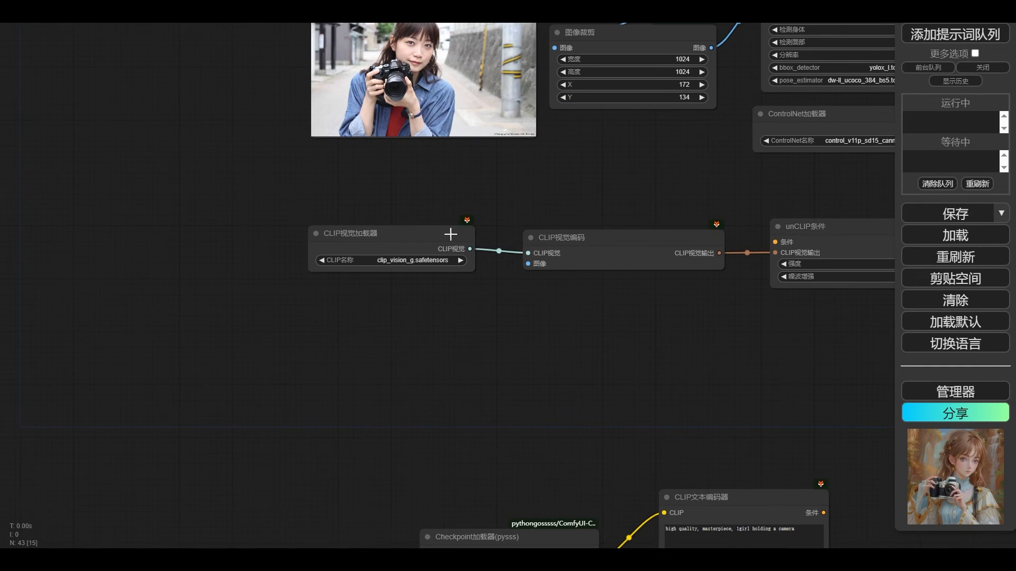
drag(528, 263, 333, 373)
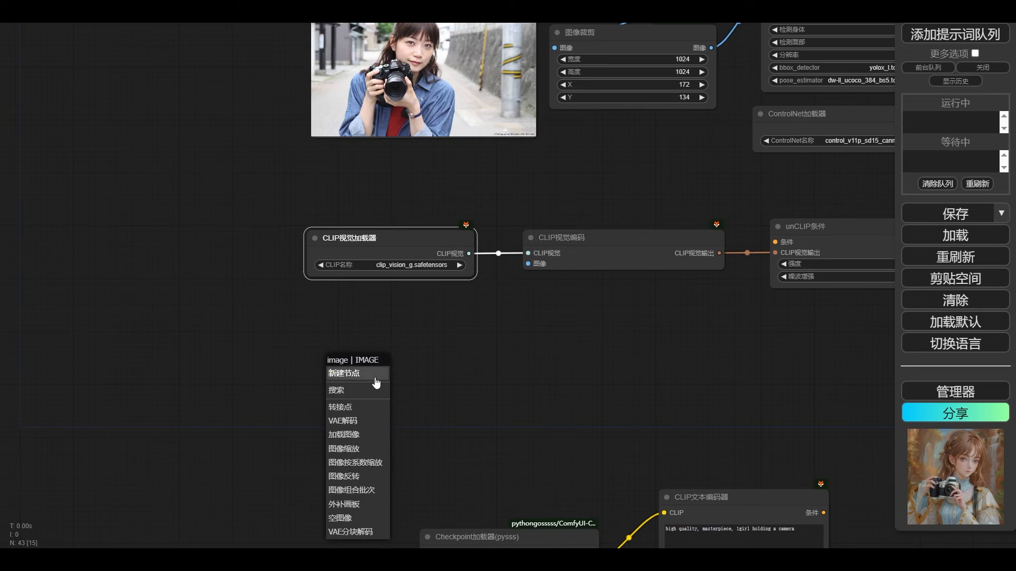
click(351, 436)
drag(430, 371, 397, 324)
scroll(569, 313, down, 3)
drag(655, 343, 542, 328)
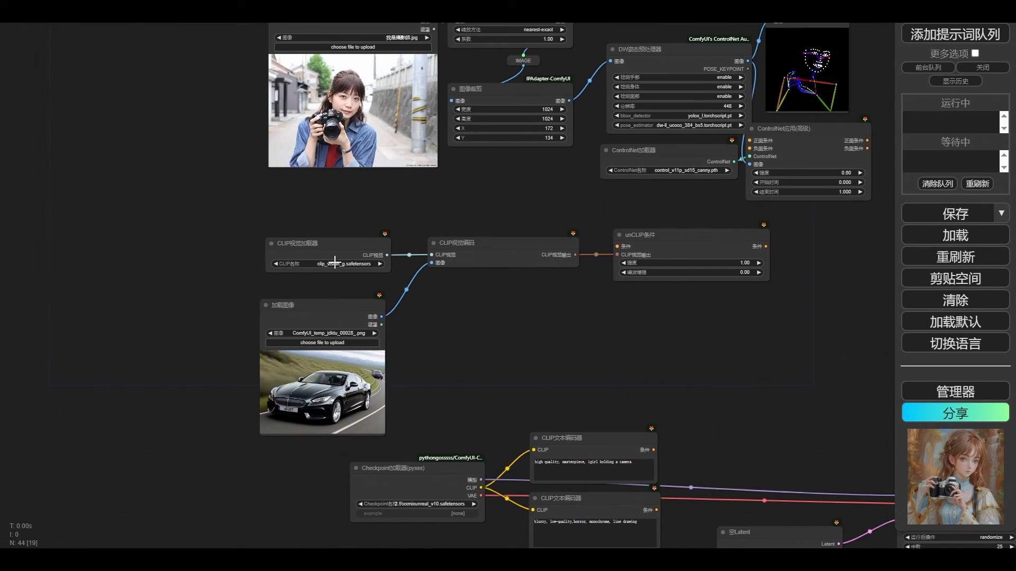
Step: Move CLIP视觉编码 and unCLIP条件 slightly closer to CLIP视觉加载器
click(327, 316)
click(338, 251)
drag(473, 247, 469, 250)
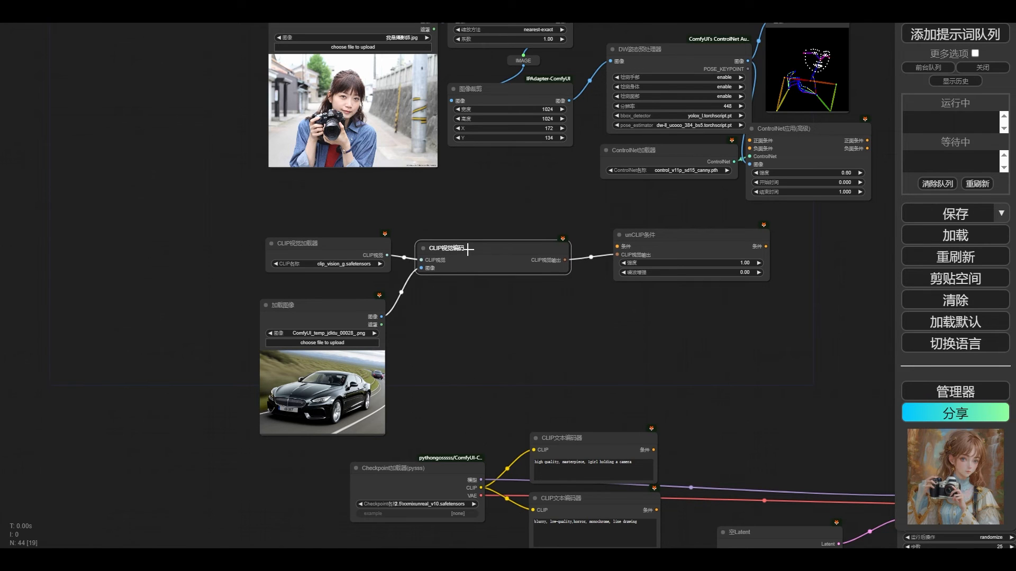
drag(665, 236, 649, 240)
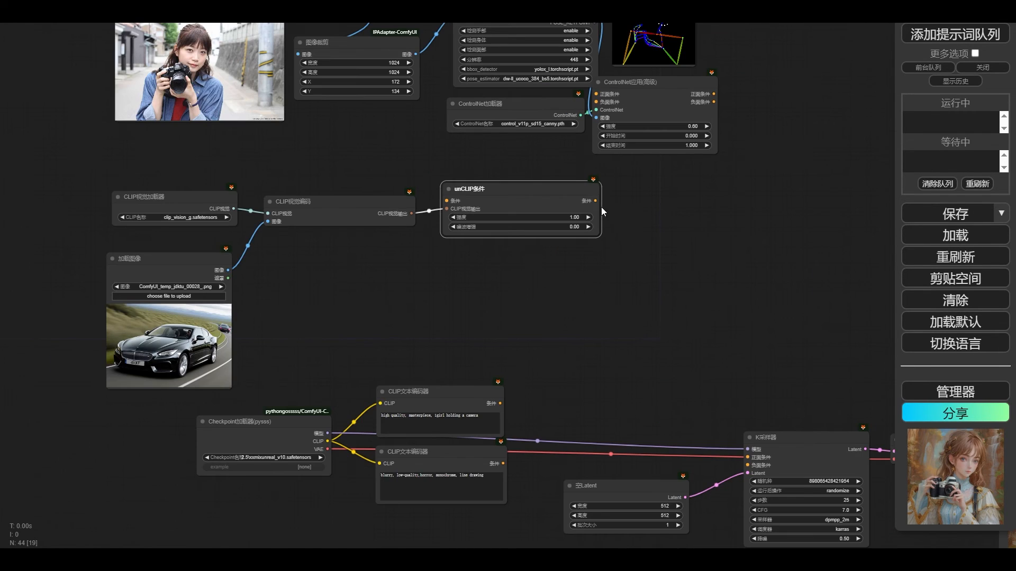
drag(595, 200, 587, 166)
click(410, 300)
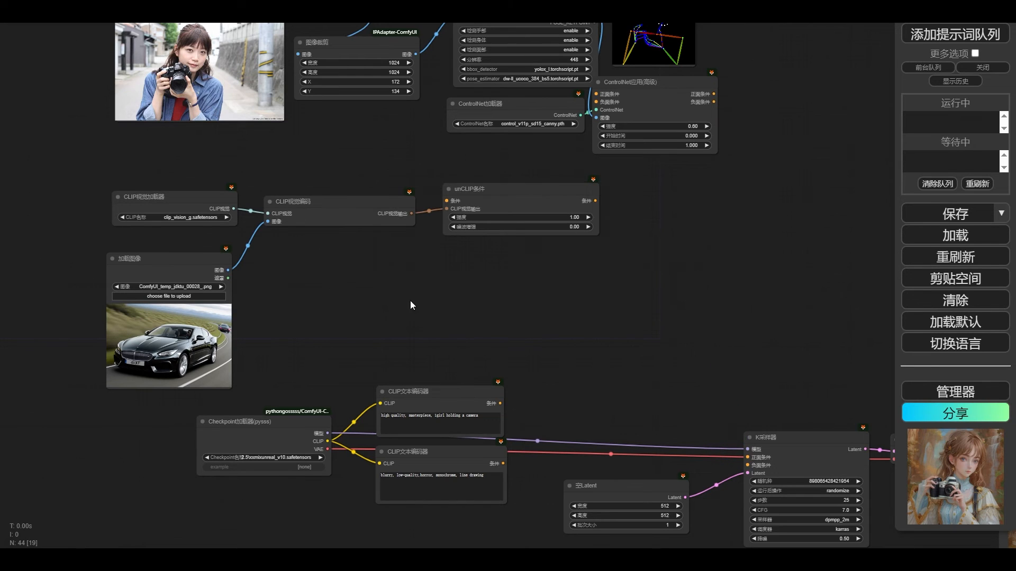
drag(351, 282, 444, 290)
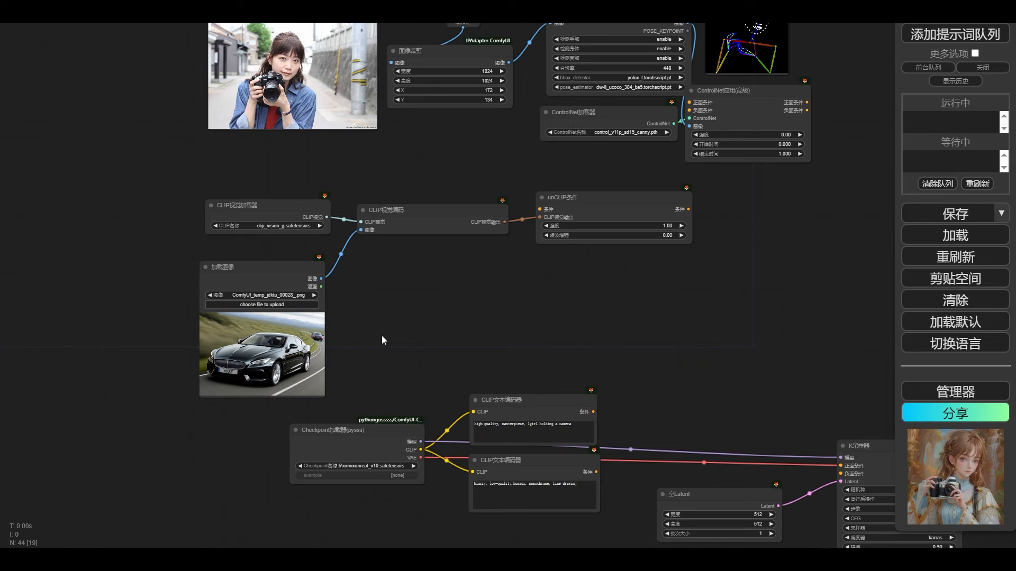
Step: Tuck the car's 加载图像 closer under CLIP视觉加载器 and fine-tune the positions of CLIP视觉编码 and unCLIP条件
drag(296, 271, 300, 259)
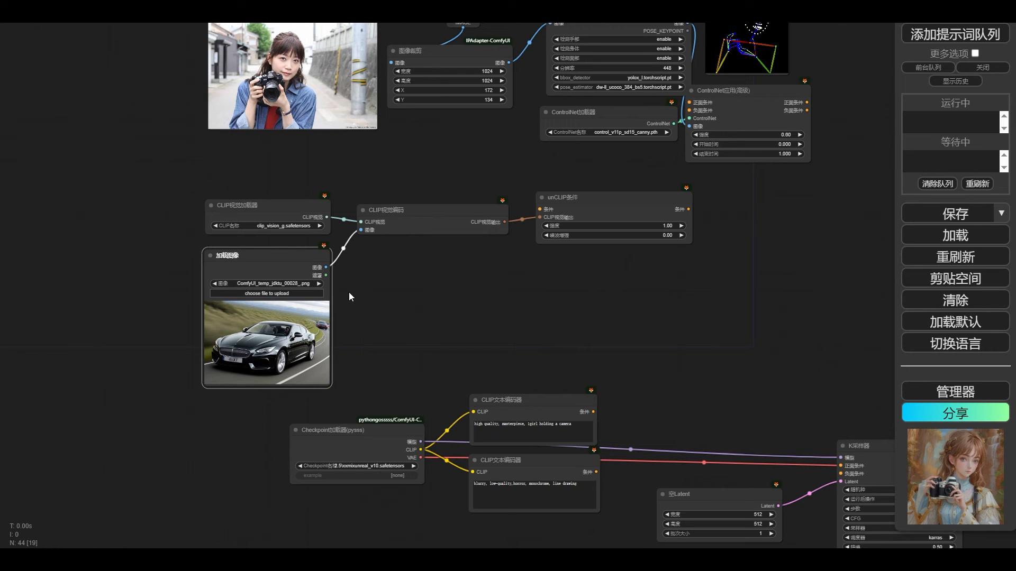
click(388, 212)
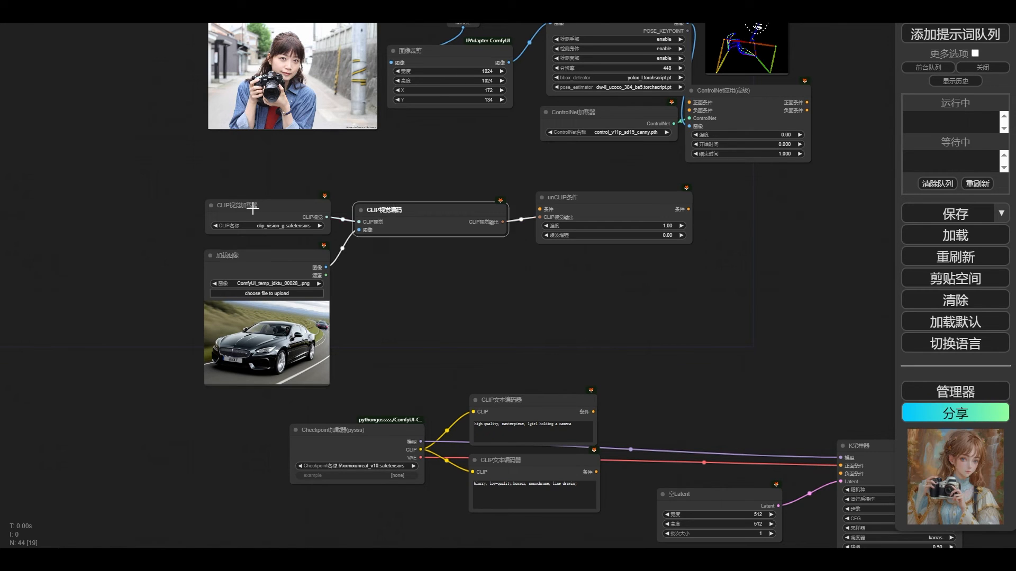
click(252, 209)
click(267, 262)
click(411, 207)
drag(416, 212, 412, 206)
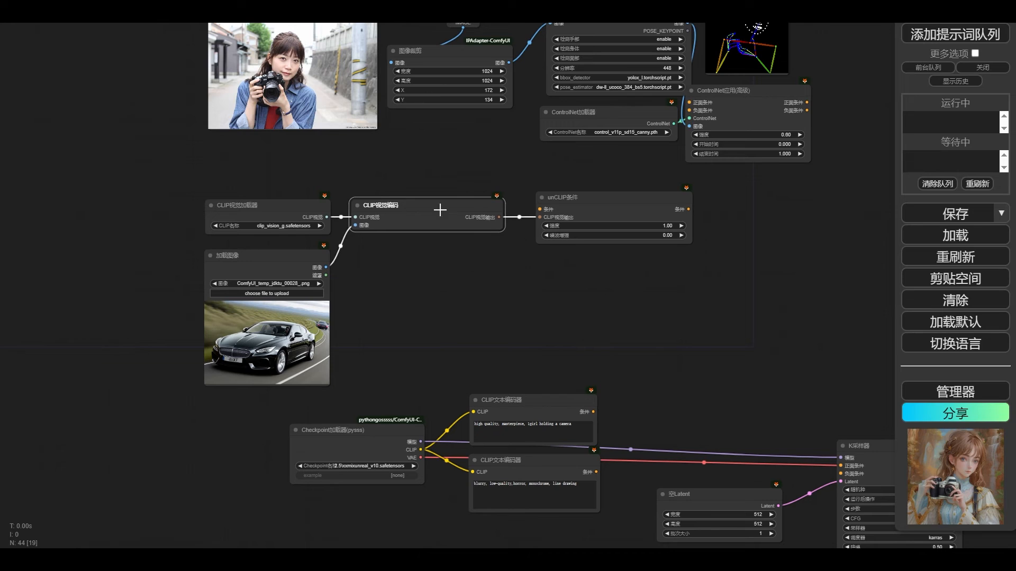
drag(590, 205, 583, 206)
click(537, 401)
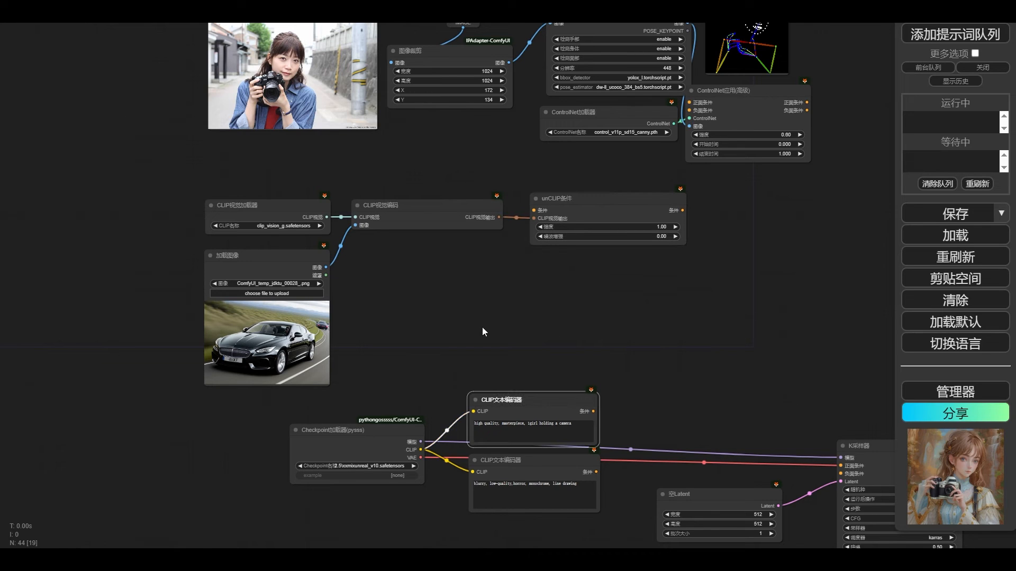
Step: Replace the car picture in the 加载图像 node feeding CLIP视觉编码 with 1705087998400.png
click(512, 386)
click(521, 408)
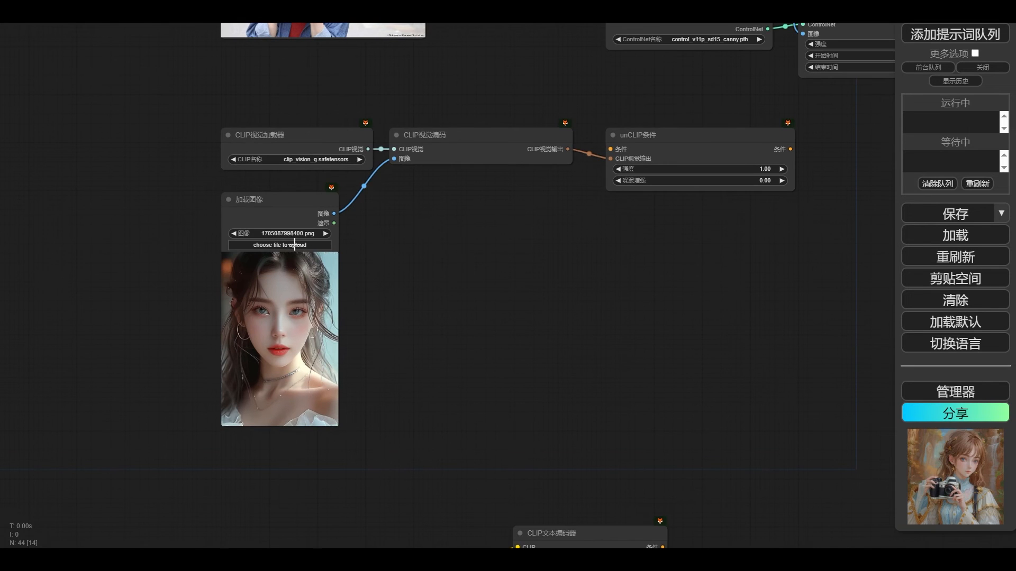
scroll(404, 249, up, 2)
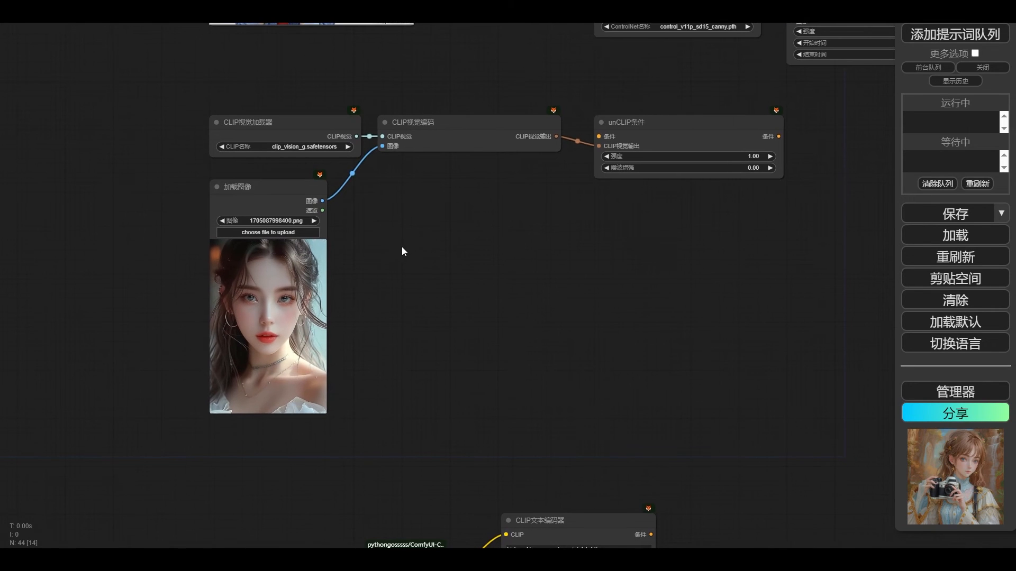
Step: Move the CLIP vision nodes and unCLIP条件 close to the text encoders and place the portrait's 加载图像 above CLIP视觉加载器
drag(238, 81, 690, 326)
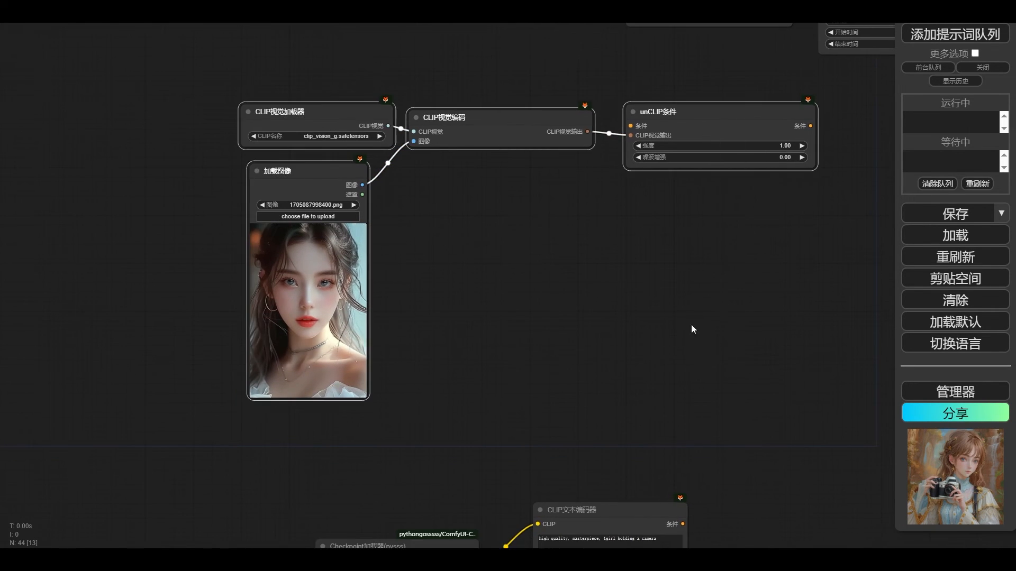
drag(730, 127, 607, 301)
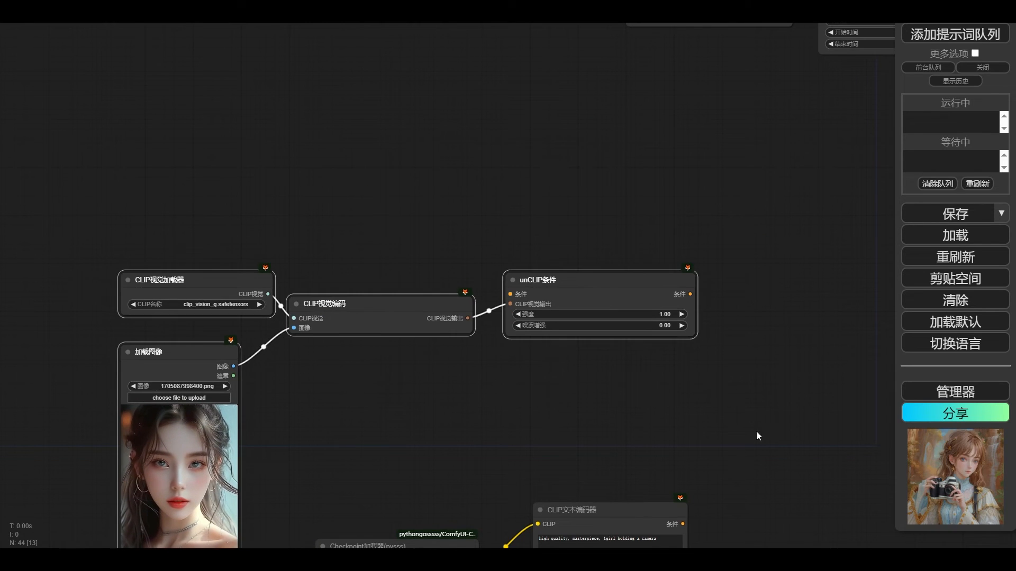
drag(700, 443, 691, 429)
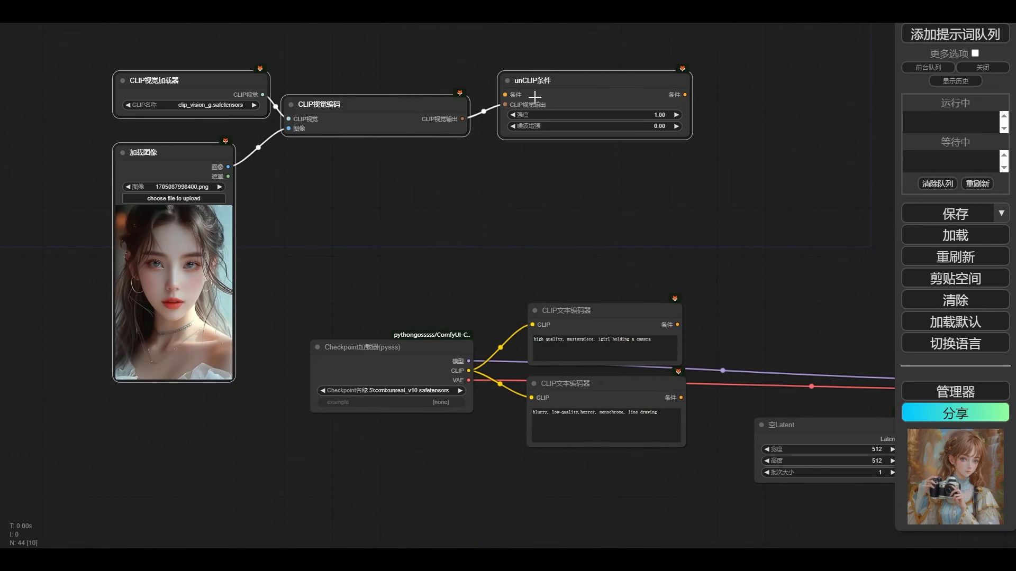
drag(558, 83, 769, 236)
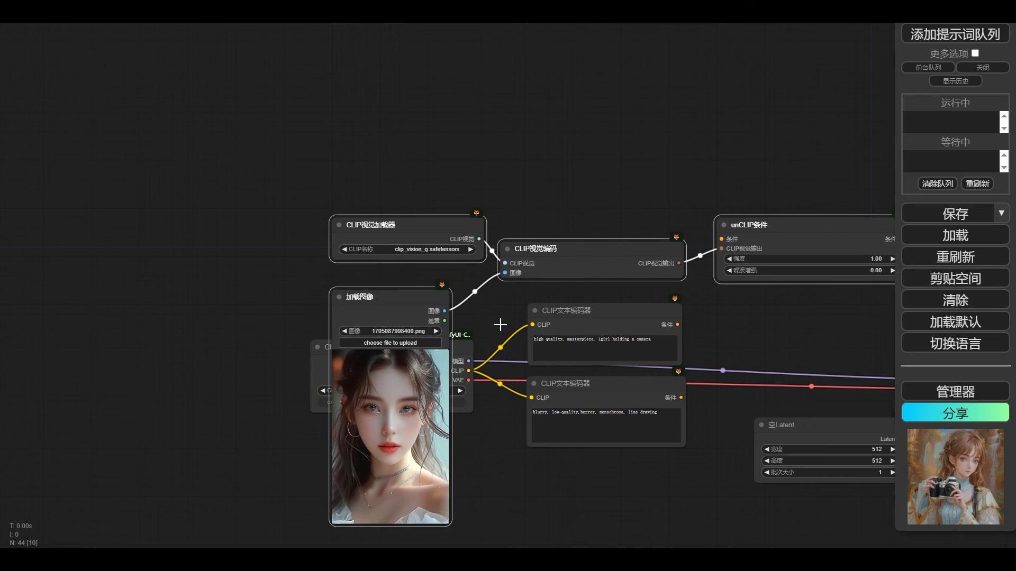
drag(390, 310, 403, 81)
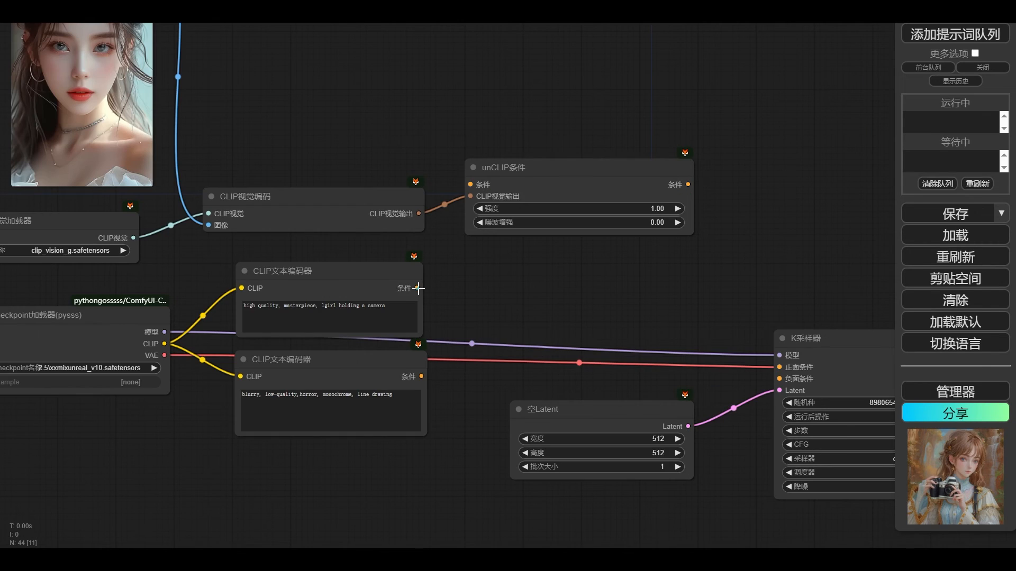
Step: Connect the positive CLIP文本编码器's 条件 output to unCLIP条件 and clear that encoder's prompt text
drag(418, 289, 471, 184)
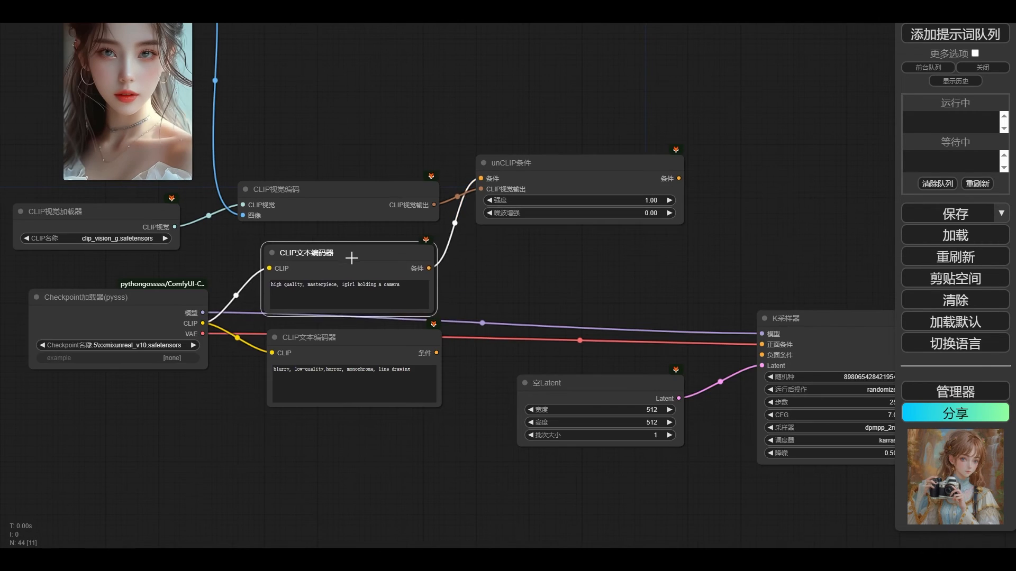
scroll(513, 282, up, 2)
drag(383, 286, 214, 286)
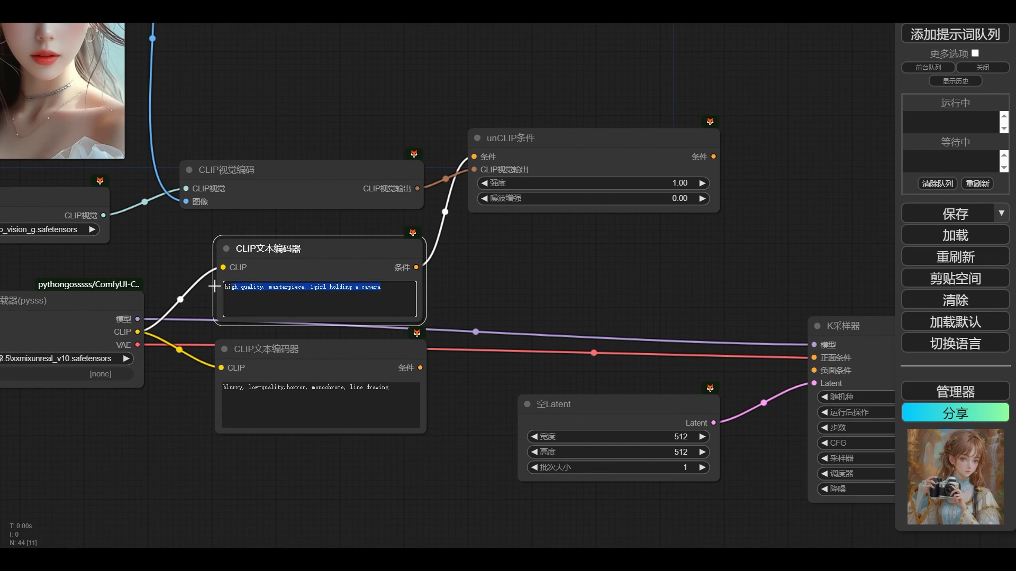
key(BackSpace)
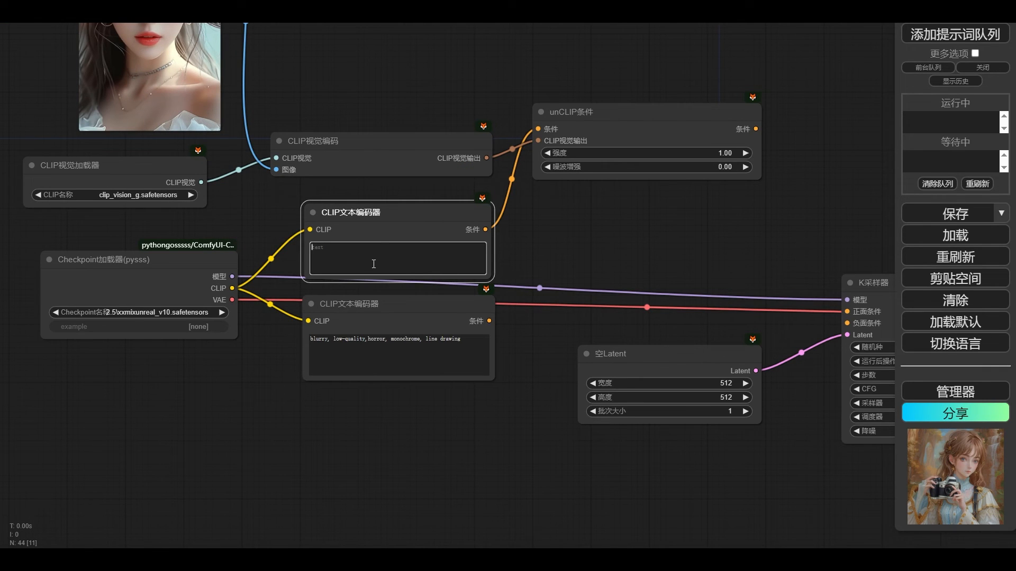
drag(384, 114, 418, 166)
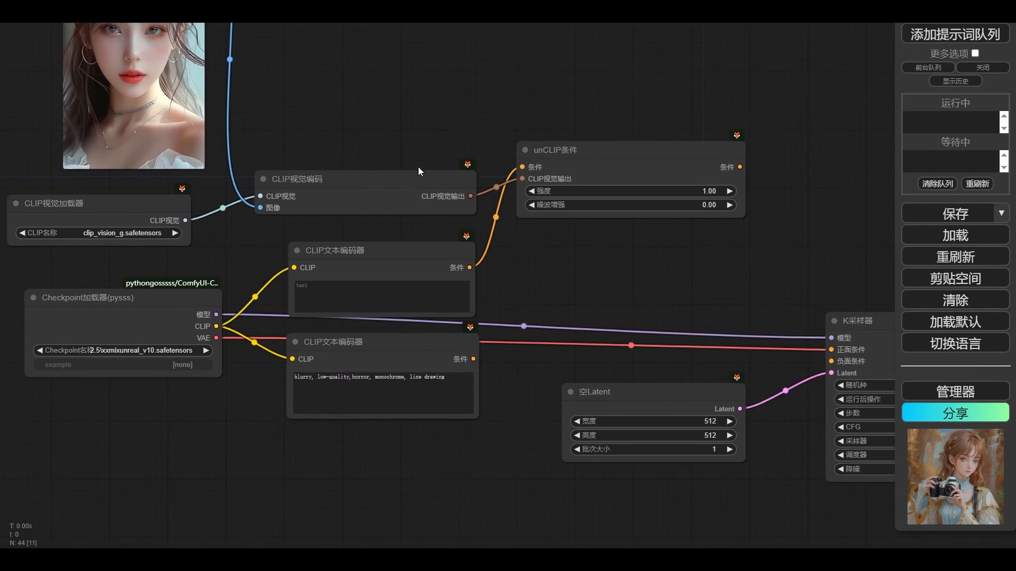
Step: Insert a 条件零化 node on the link between the positive CLIP文本编码器 and unCLIP条件
click(581, 153)
drag(466, 266, 528, 169)
drag(520, 228, 480, 216)
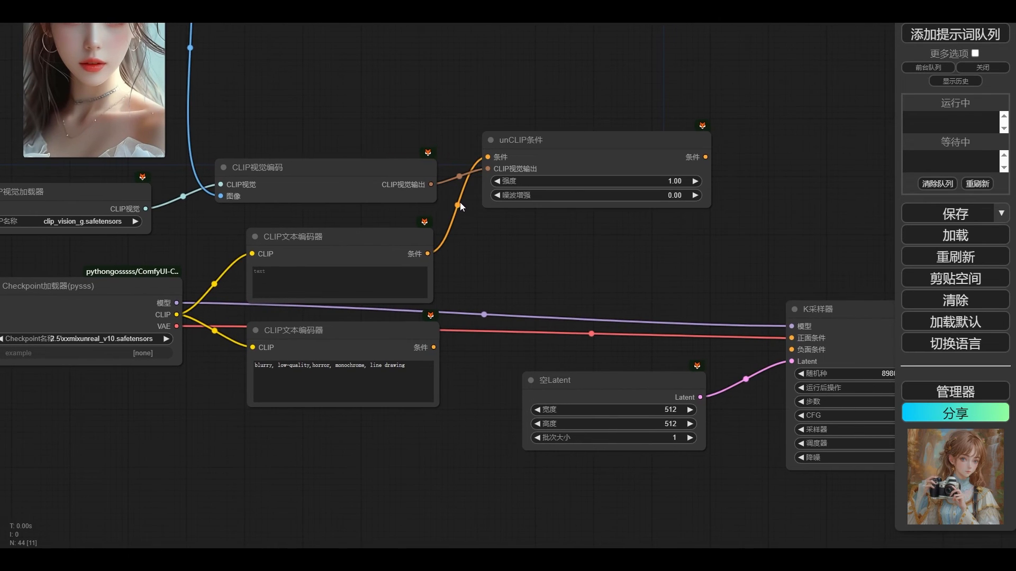
right_click(458, 205)
click(470, 207)
click(542, 320)
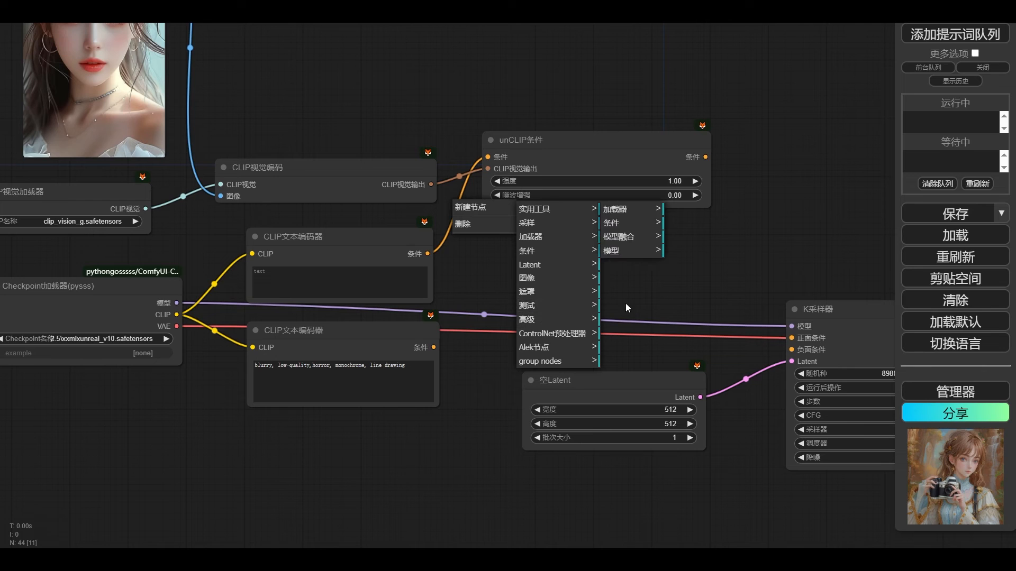
click(632, 221)
click(695, 212)
Step: Shrink and collapse 条件零化, fitting it between the positive CLIP文本编码器 and unCLIP条件 with both neighbours moved slightly apart
drag(461, 203, 569, 264)
drag(660, 278, 559, 275)
drag(505, 255, 482, 209)
drag(321, 238, 313, 238)
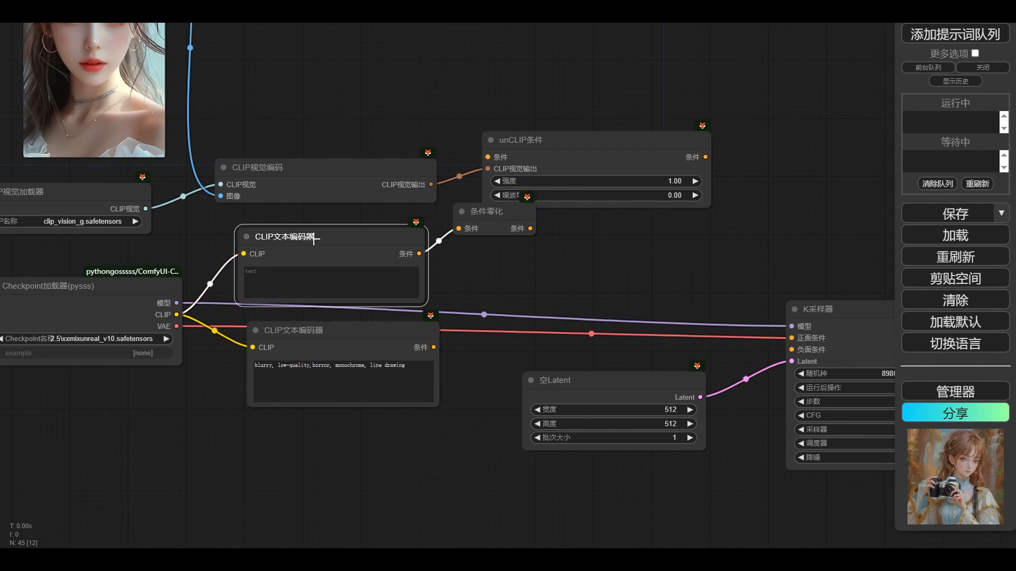
drag(620, 143, 636, 144)
click(480, 213)
drag(481, 213, 465, 225)
key(alt+c)
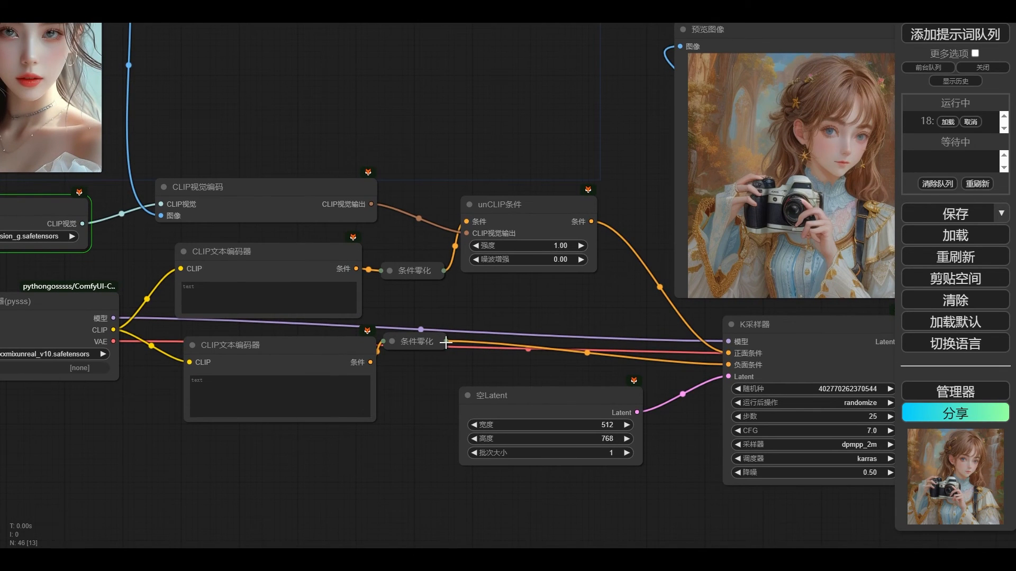
Step: Shift the negative branch's collapsed 条件零化 away from its CLIP文本编码器, level with K采样器's 负面条件 input
drag(428, 341, 456, 360)
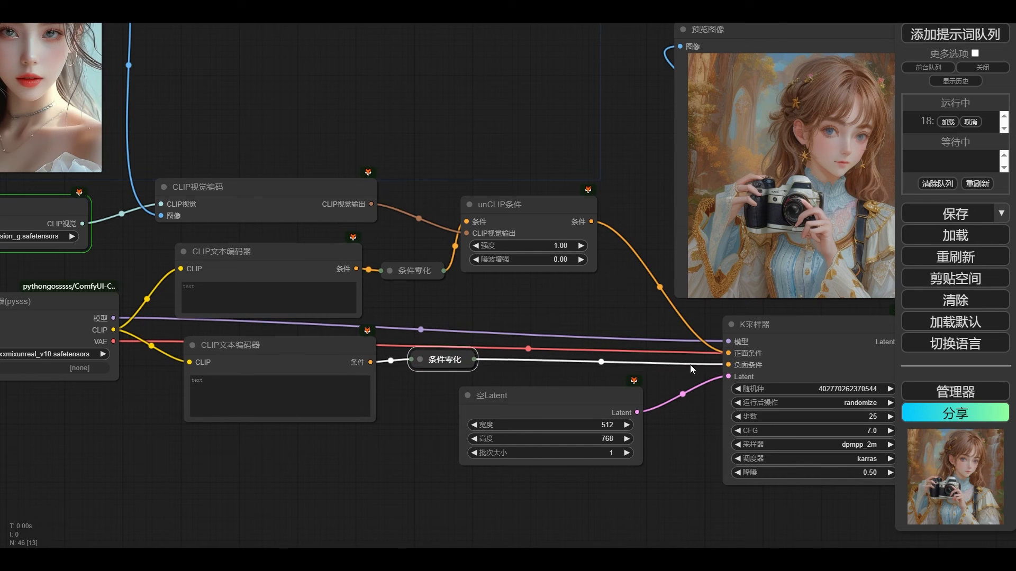
drag(496, 300, 551, 260)
scroll(544, 238, up, 2)
scroll(547, 236, down, 5)
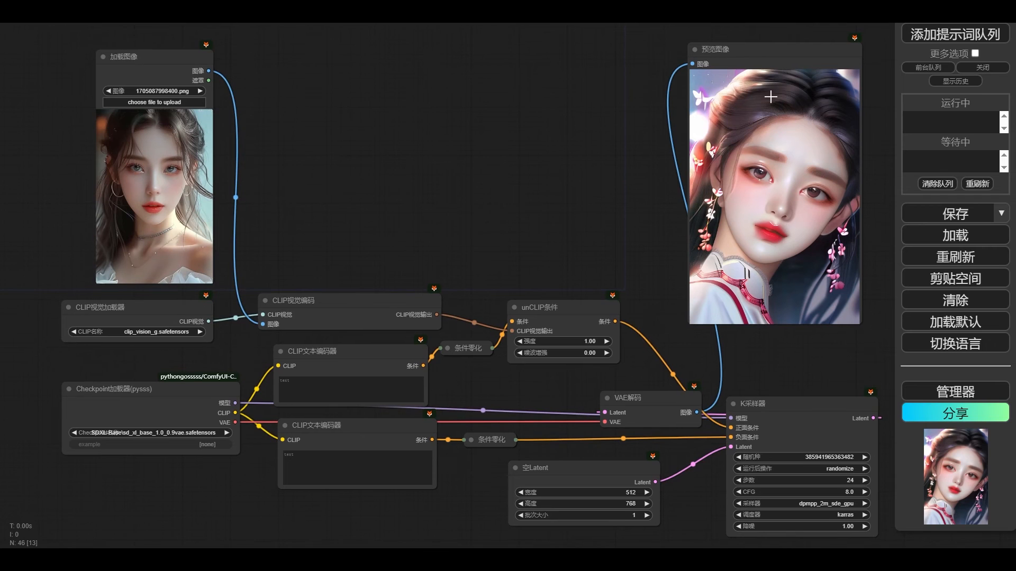
Step: Nudge 预览图像 and the portrait's 加载图像 slightly higher above the workflow
drag(759, 55, 754, 38)
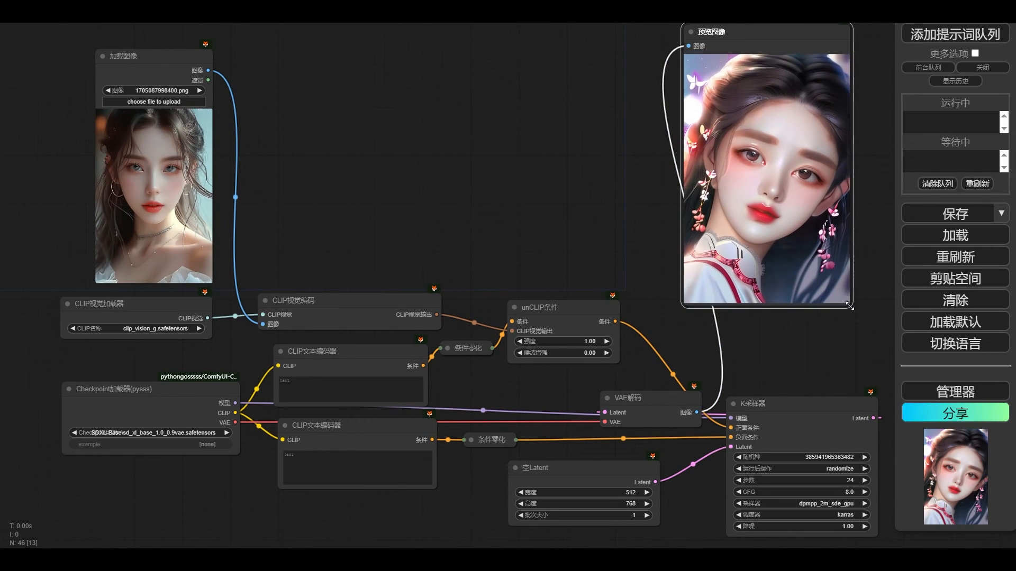
drag(134, 56, 138, 49)
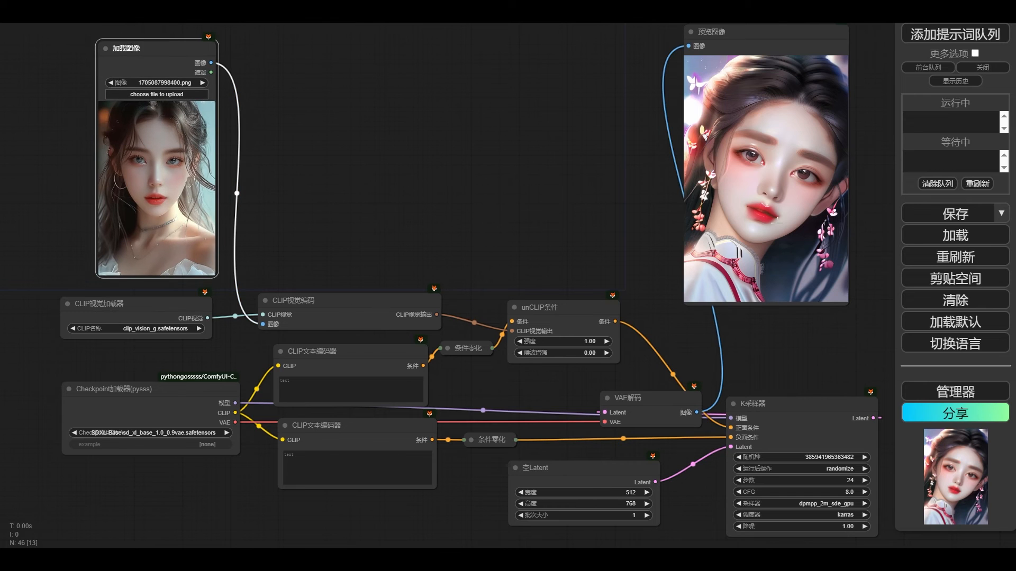
drag(563, 249, 560, 215)
drag(442, 179, 532, 196)
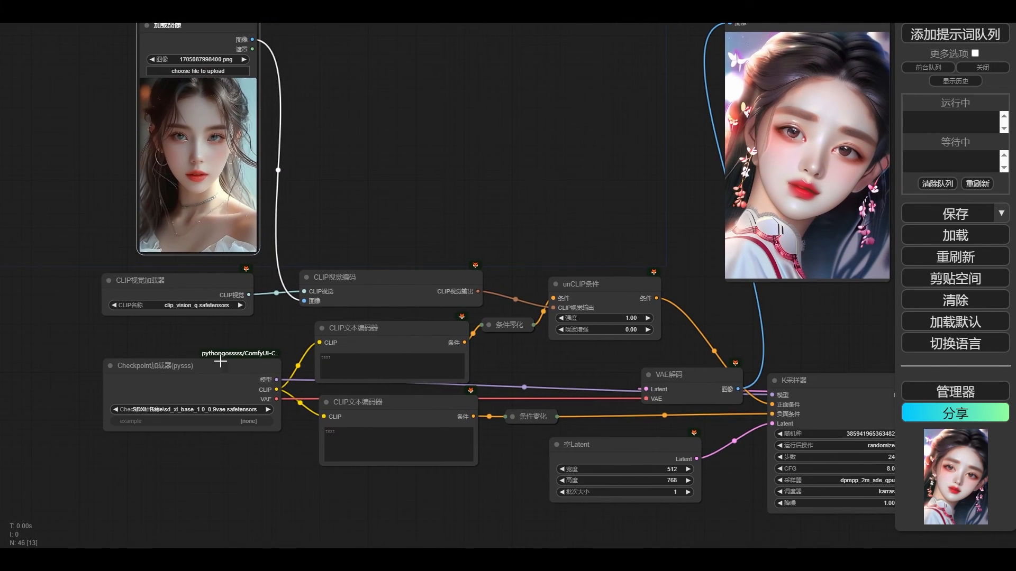
Step: Shift Checkpoint加载器 slightly farther from the two CLIP文本编码器 nodes
drag(222, 364, 218, 364)
drag(210, 33, 200, 30)
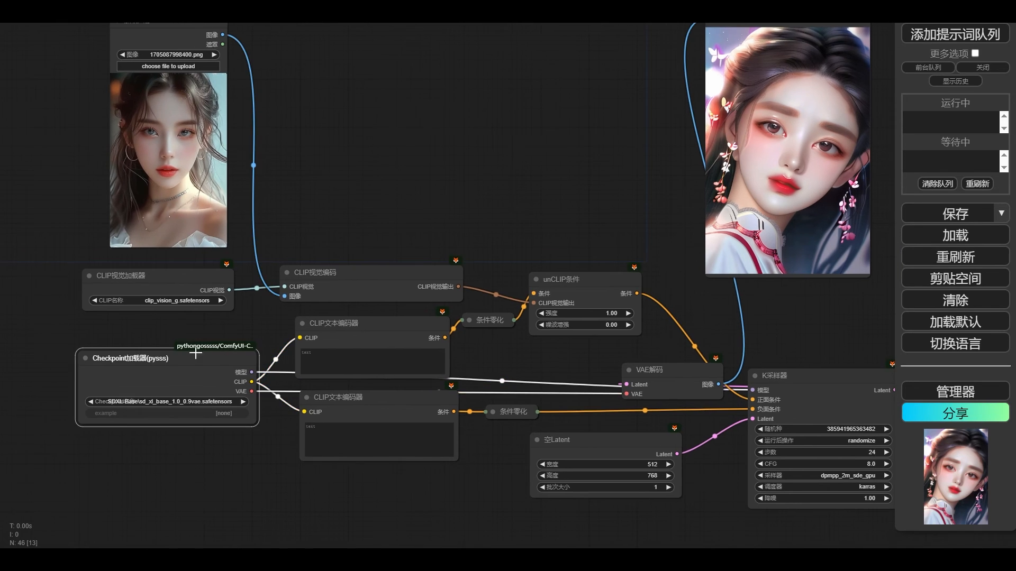
click(227, 334)
click(205, 359)
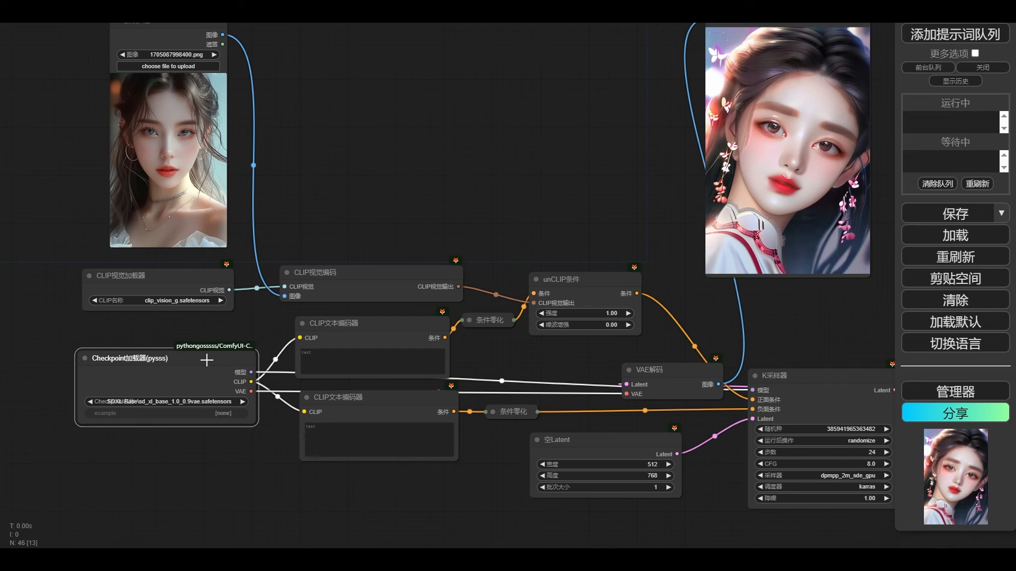
Step: Pull K采样器, 空Latent and VAE解码 into a tighter arrangement beside the conditioning nodes
drag(821, 318, 784, 301)
drag(773, 357, 771, 343)
drag(576, 422, 585, 408)
drag(764, 344, 768, 352)
drag(592, 405, 595, 405)
drag(619, 354, 594, 351)
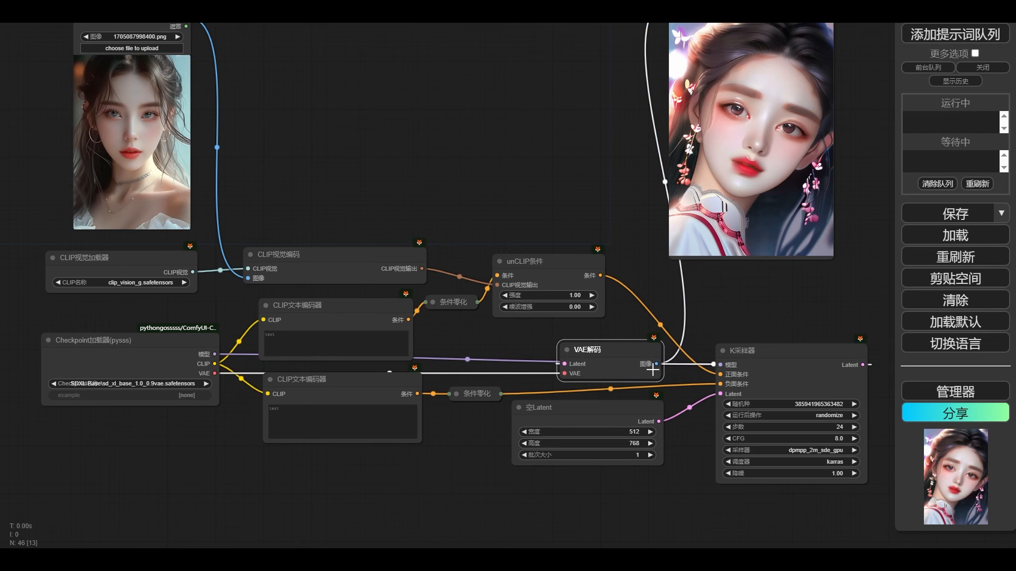
drag(749, 355, 740, 345)
scroll(535, 387, down, 1)
drag(464, 452, 469, 444)
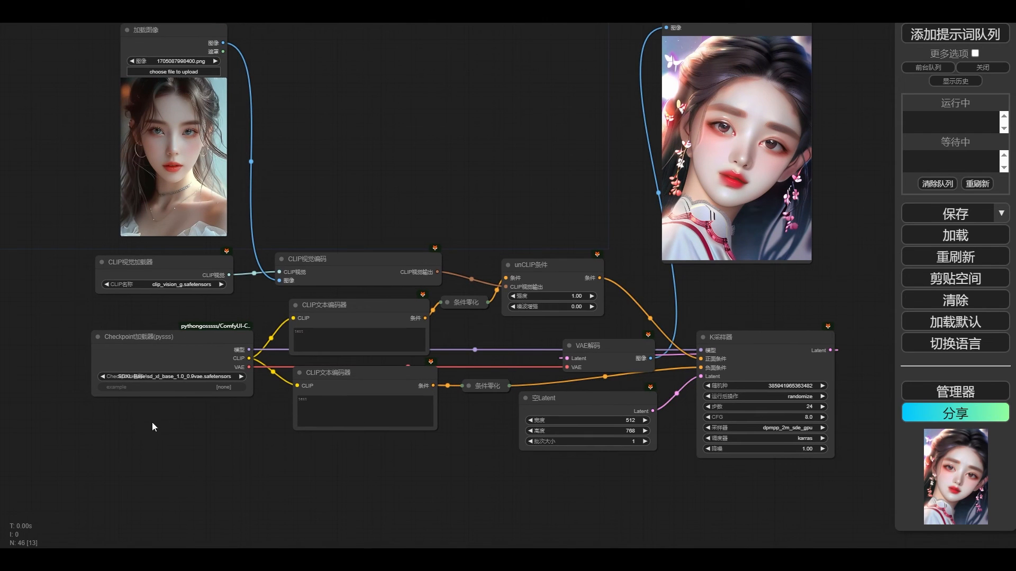
drag(726, 454, 724, 452)
Step: Compare the reference portrait in 加载图像 with the generated picture in 预览图像
drag(532, 182, 536, 216)
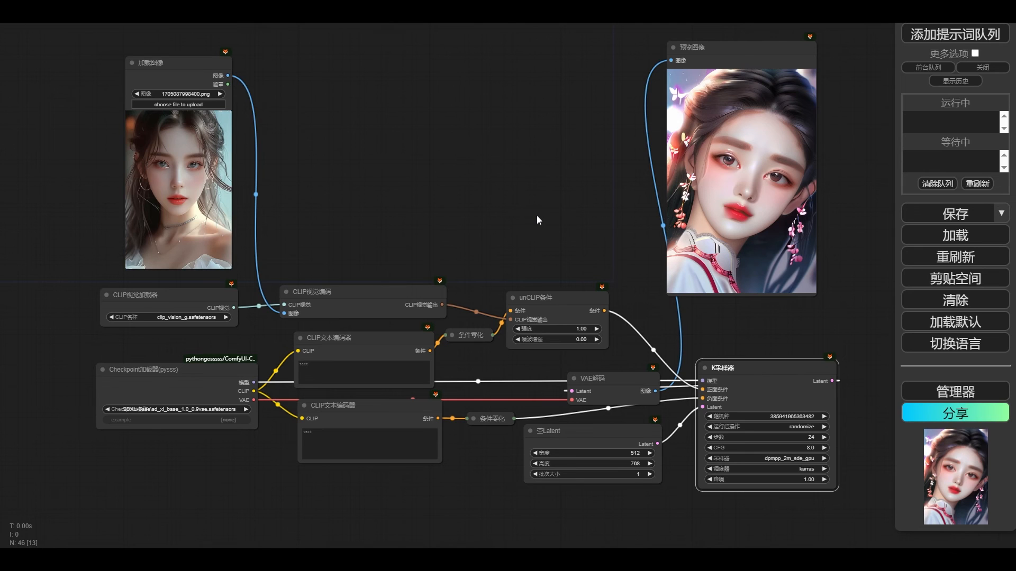
click(176, 195)
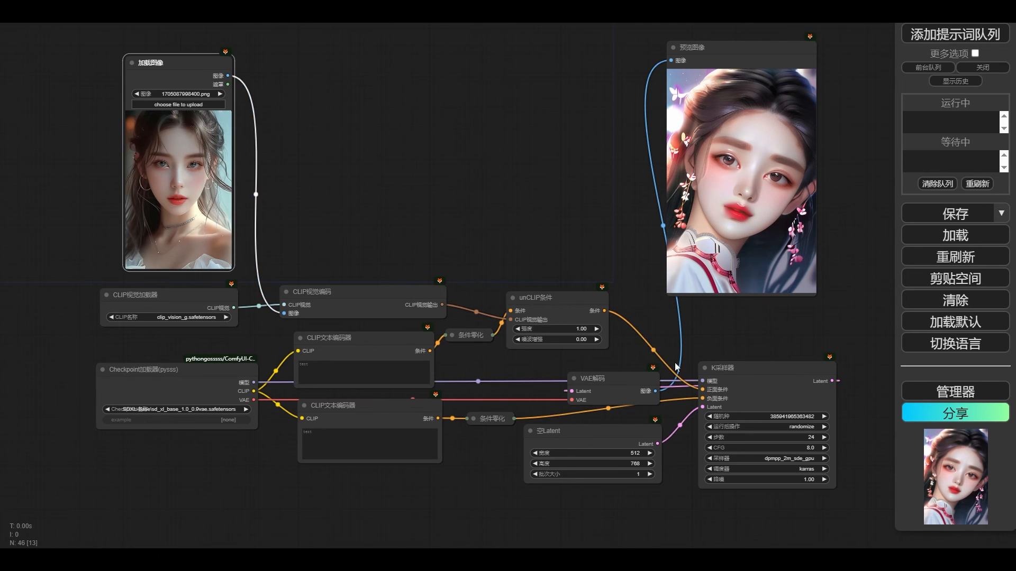
click(735, 372)
click(159, 196)
drag(450, 197, 470, 256)
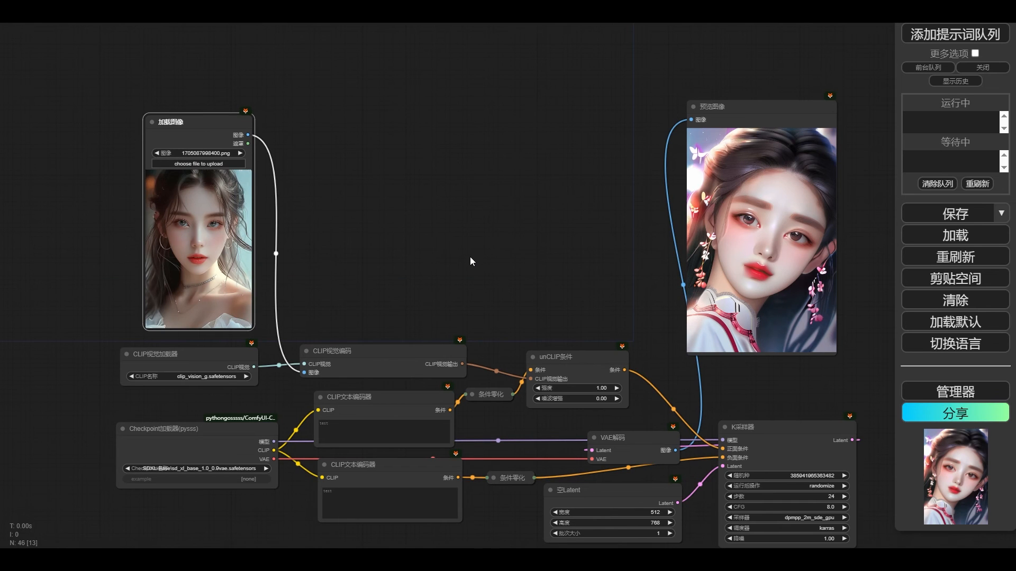
drag(490, 208, 516, 151)
scroll(517, 421, down, 2)
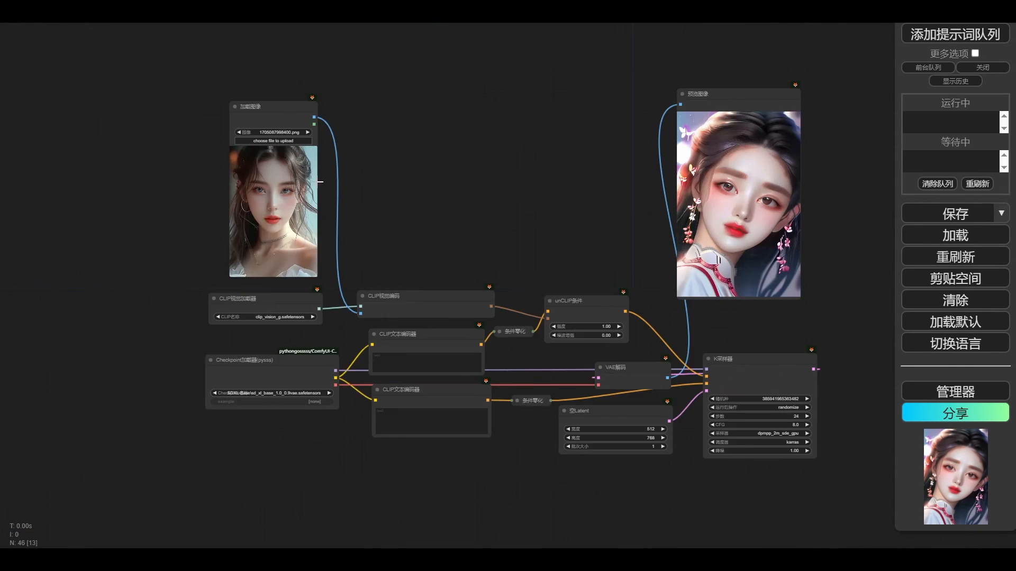
Step: Move the CLIP vision nodes, unCLIP条件, the portrait's 加载图像 and 预览图像 up together, clear of the text encoders
drag(182, 119, 799, 303)
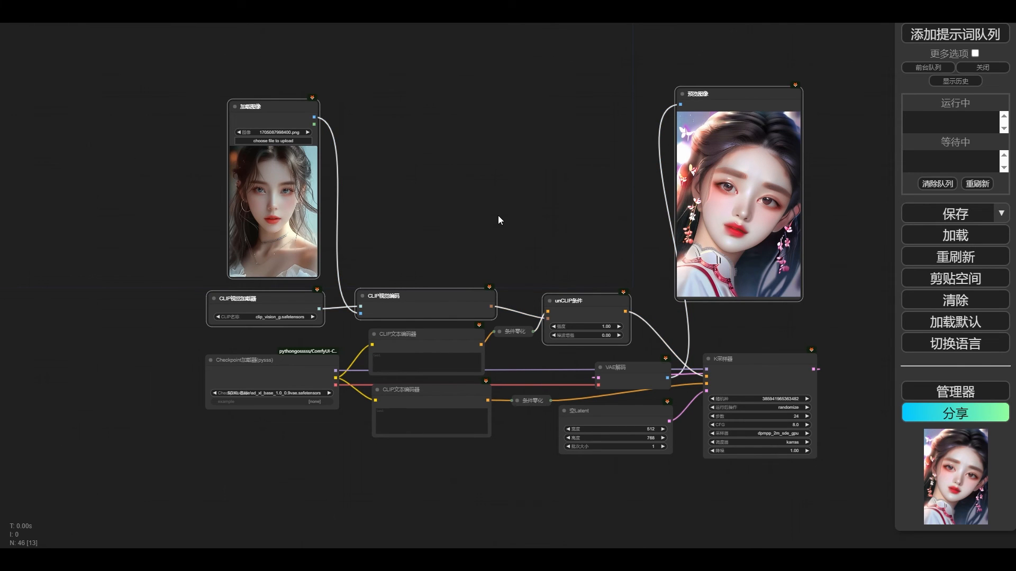
drag(537, 110, 556, 304)
drag(467, 246, 485, 309)
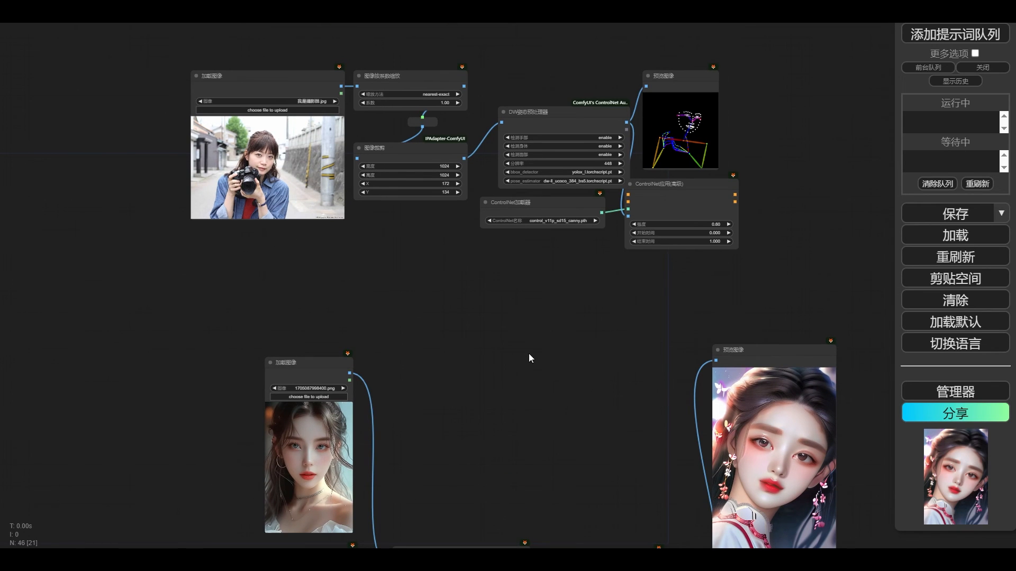
drag(537, 380, 509, 145)
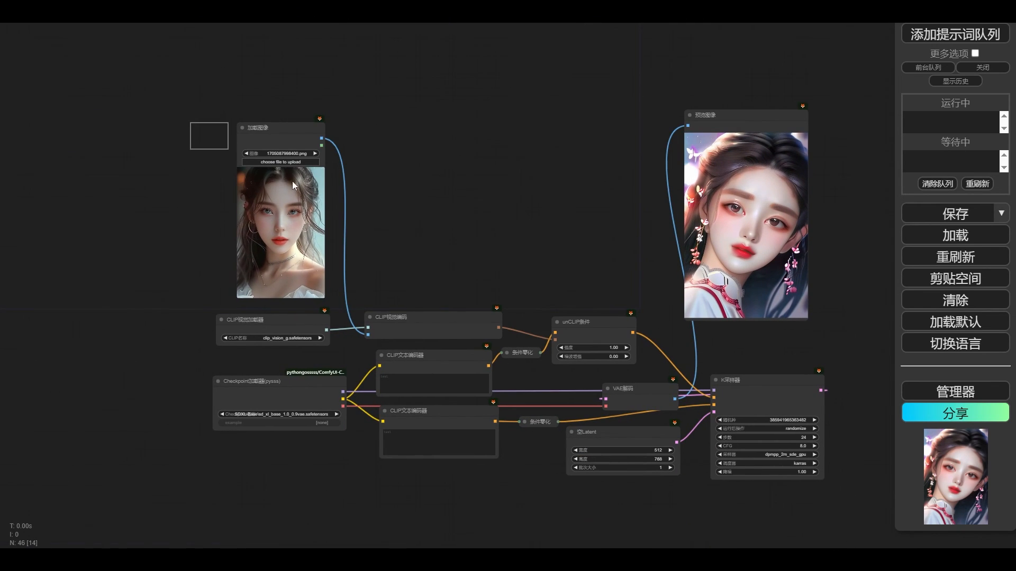
drag(292, 181, 839, 335)
drag(575, 326, 545, 208)
drag(575, 200, 574, 200)
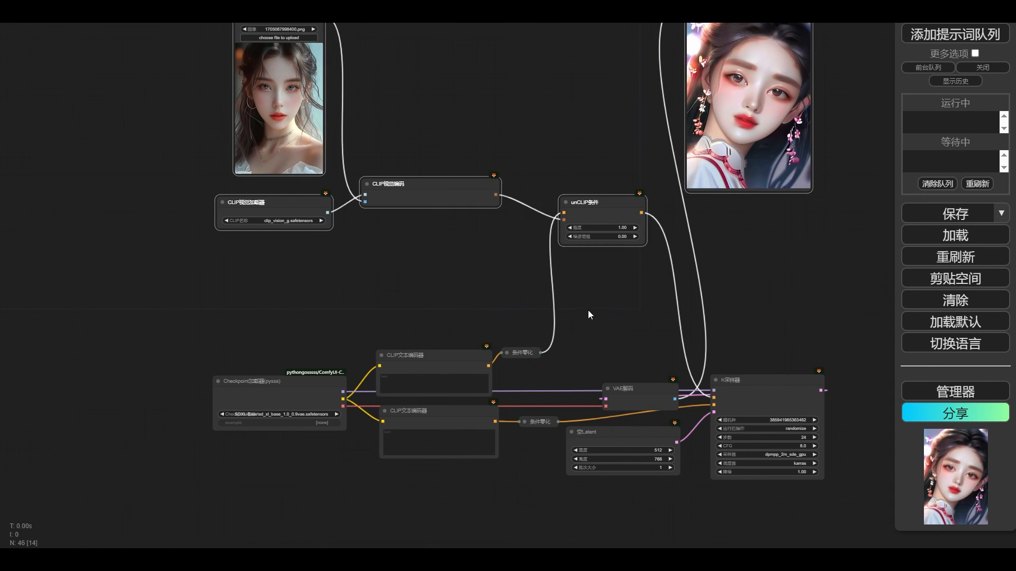
click(588, 310)
Step: Lower CLIP视觉编码 in line with unCLIP条件 and place the portrait's 加载图像 to the left of CLIP视觉加载器
drag(472, 269, 464, 355)
drag(422, 283, 421, 309)
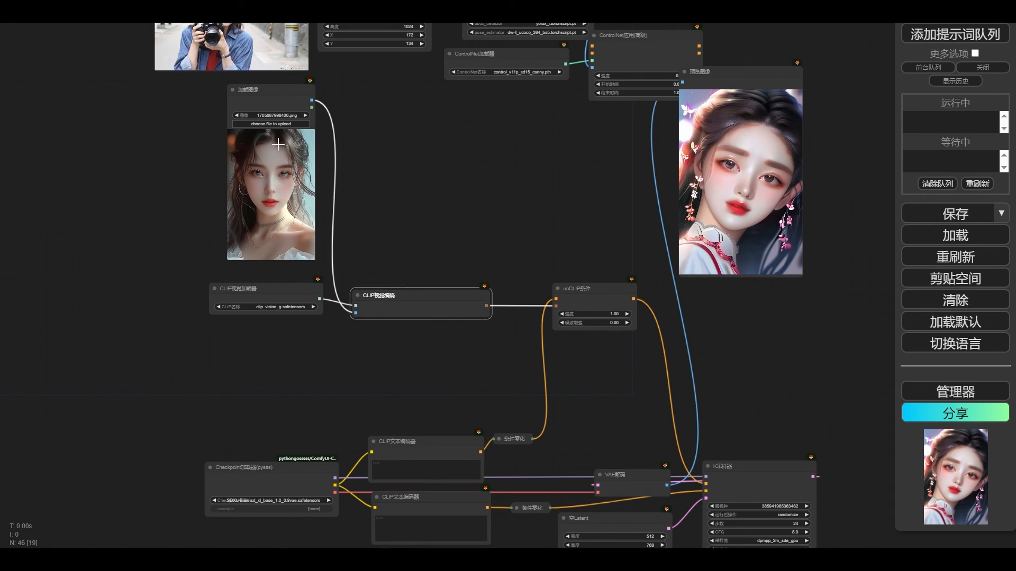
drag(275, 102, 98, 281)
Step: Place 预览图像 directly above K采样器, to the right of unCLIP条件
drag(457, 217, 490, 155)
drag(811, 55, 770, 67)
drag(759, 30, 804, 265)
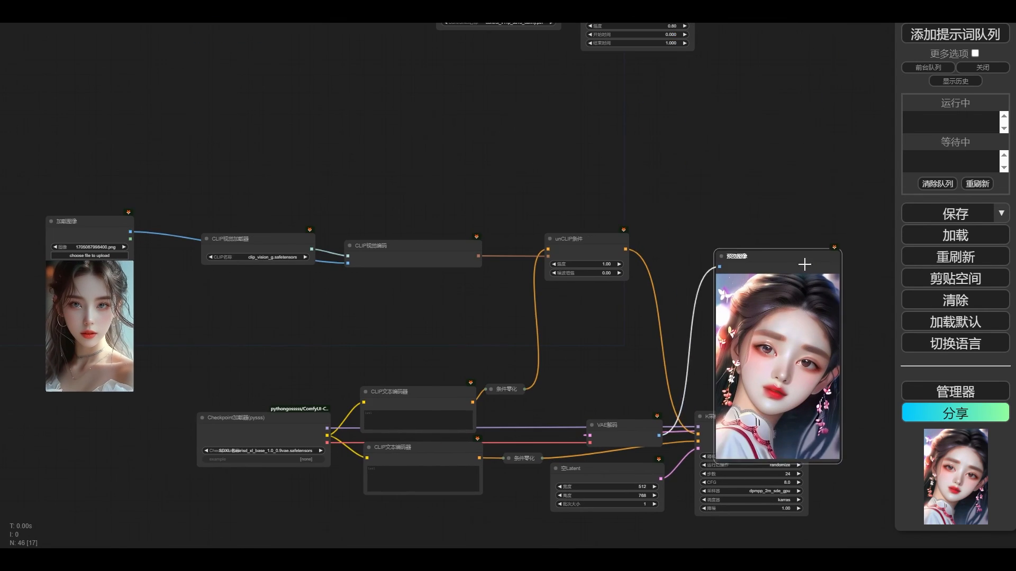
click(690, 148)
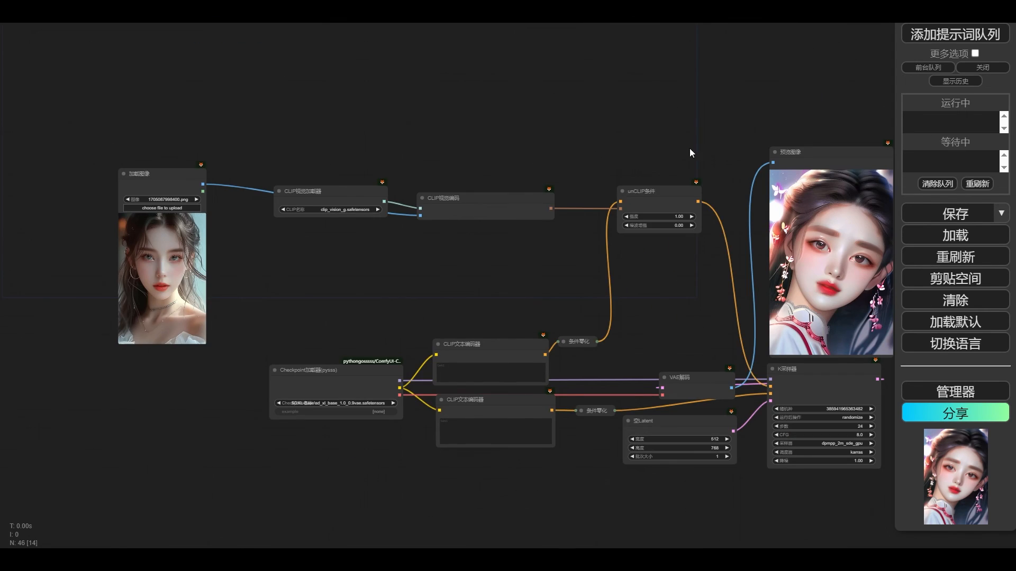
Step: Duplicate the portrait's 加载图像, CLIP视觉加载器, CLIP视觉编码 and unCLIP条件, and place the fairy fountain 加载图像 to the left of the portrait
ctrl+drag(690, 149, 158, 246)
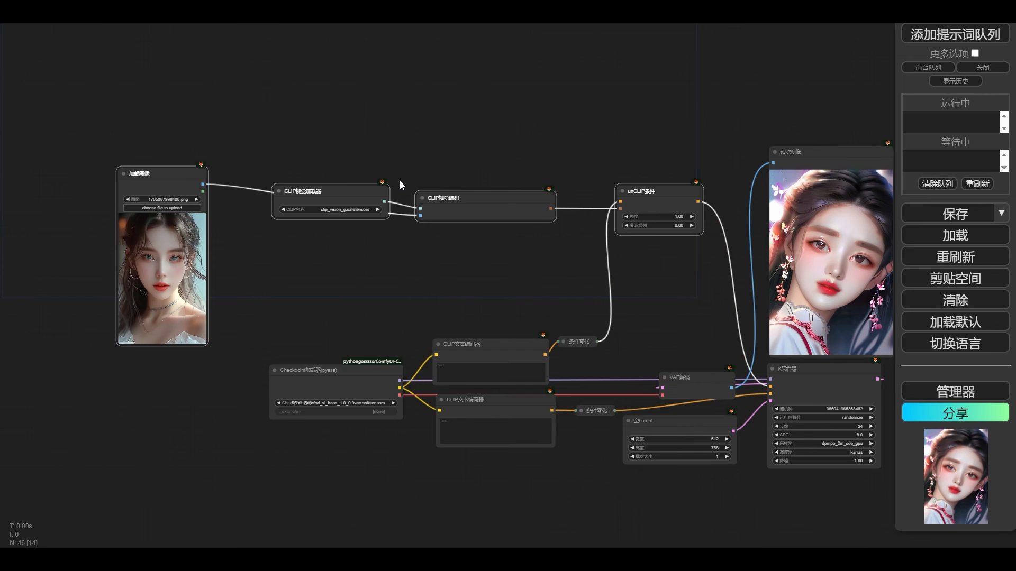
key(ctrl+v)
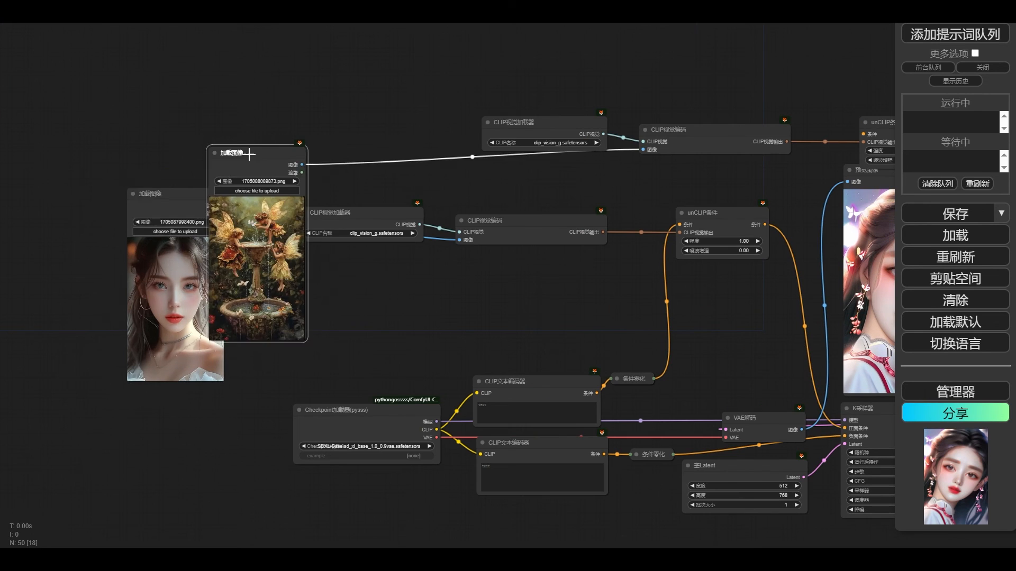
drag(251, 154, 61, 201)
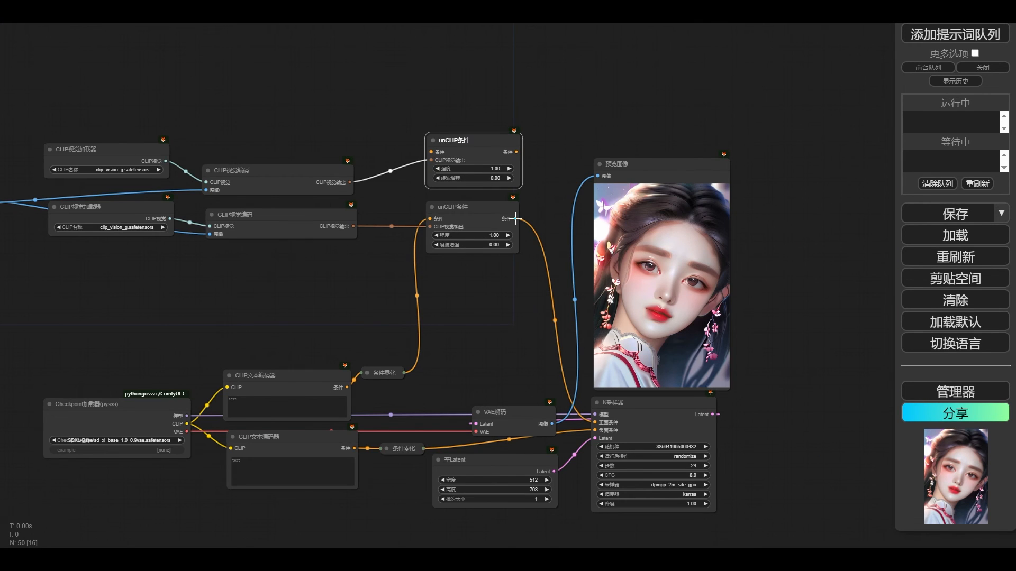
Step: Chain the lower unCLIP条件 into the upper one's 条件 input, stagger the two, and connect the upper one to K采样器's 正面条件
drag(515, 218, 431, 152)
drag(474, 213, 477, 216)
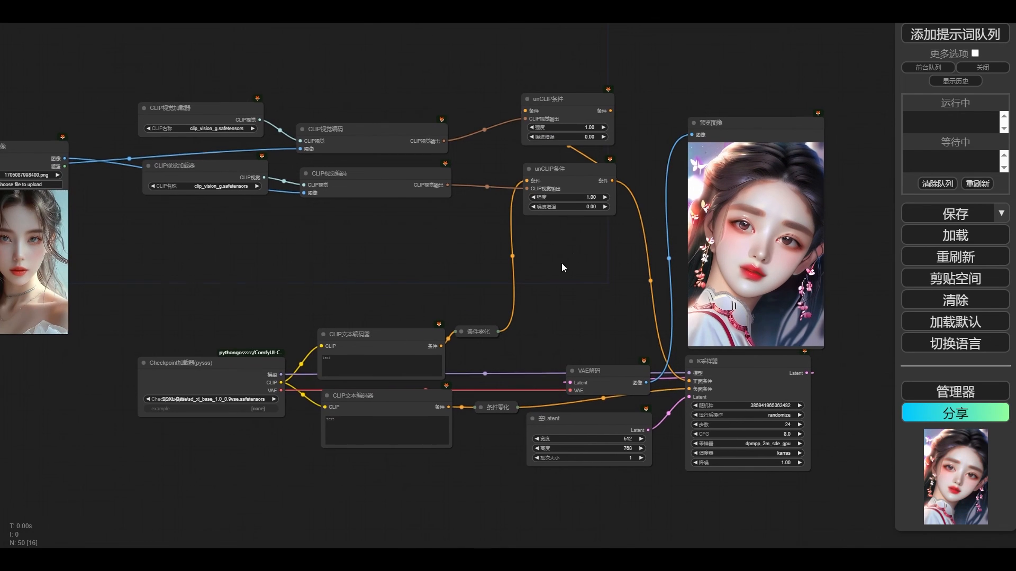
drag(545, 260, 494, 294)
drag(427, 366, 386, 327)
click(517, 203)
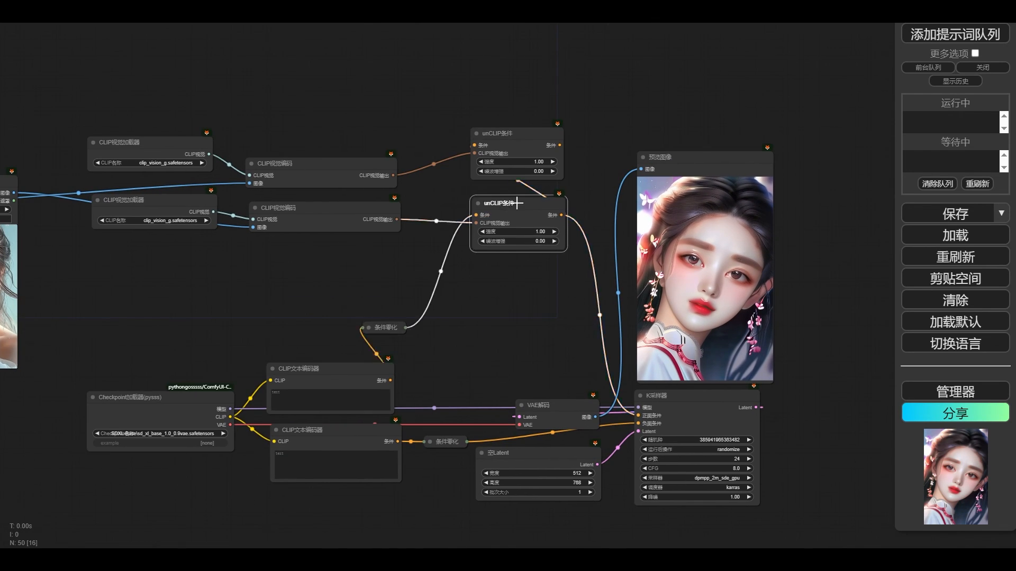
drag(517, 204, 466, 221)
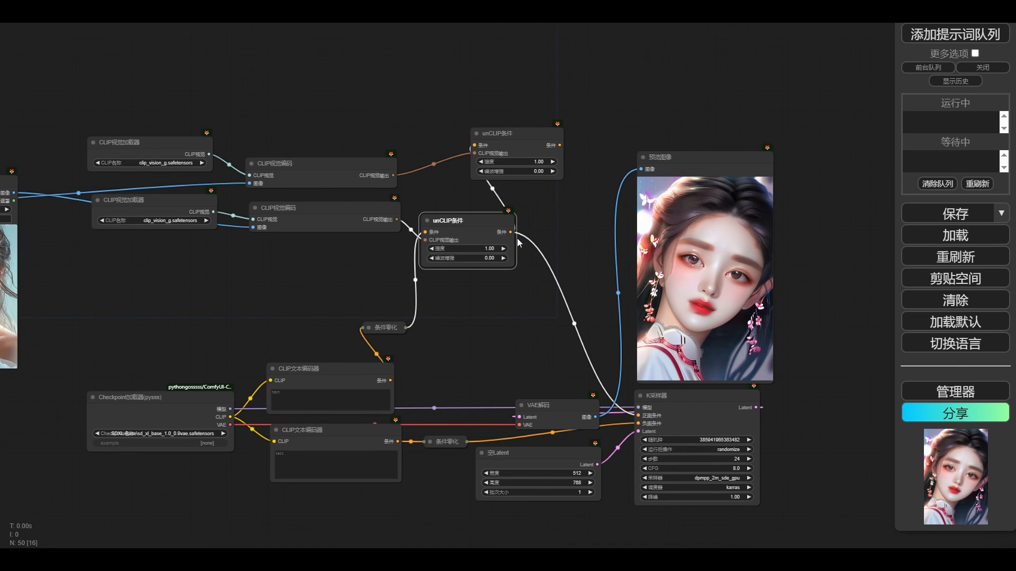
drag(509, 135, 638, 415)
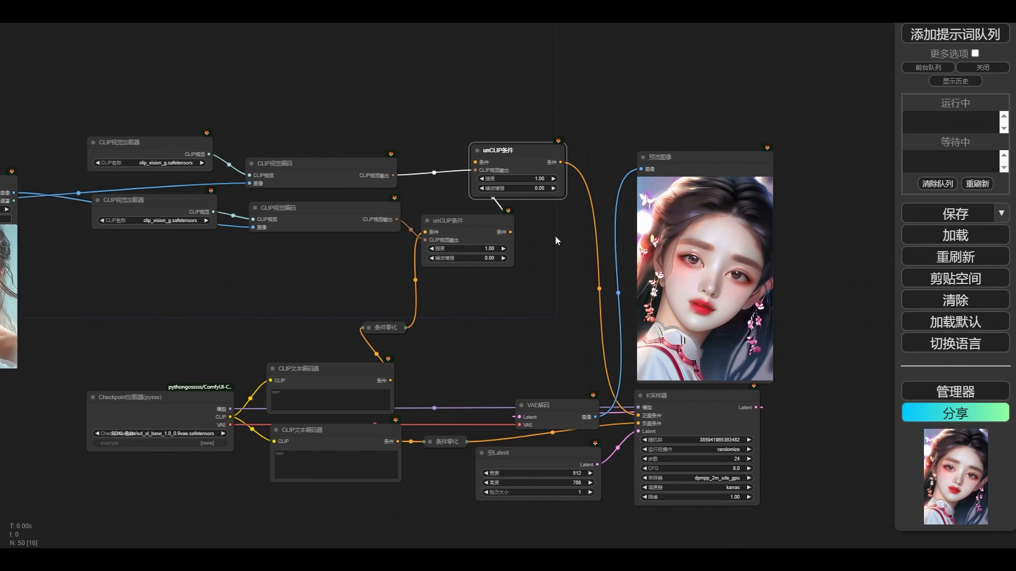
Step: Examine the chained unCLIP workflow with its two reference images, the latent size and the generated picture
drag(478, 302, 624, 294)
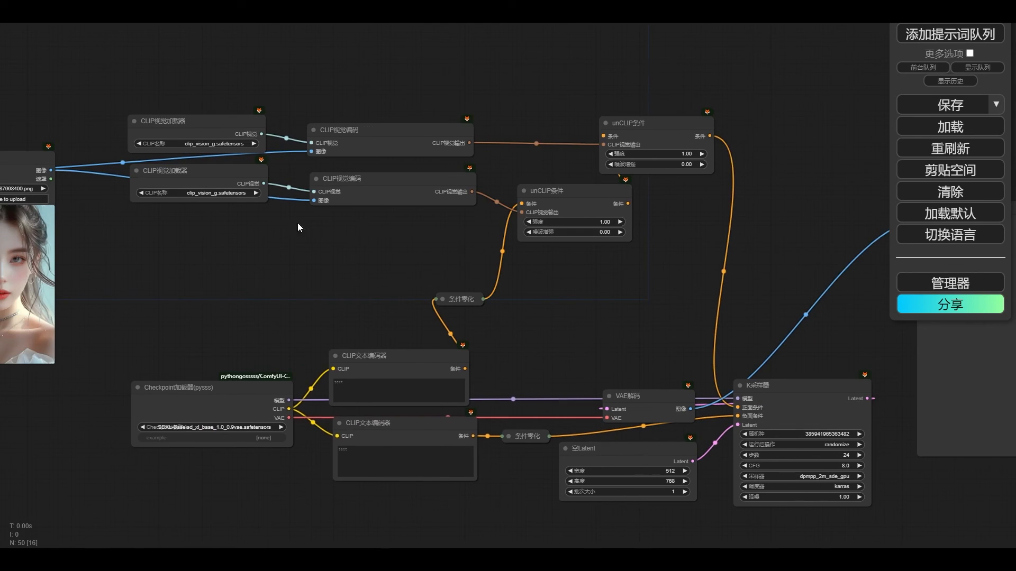
drag(298, 223, 491, 226)
scroll(487, 259, down, 3)
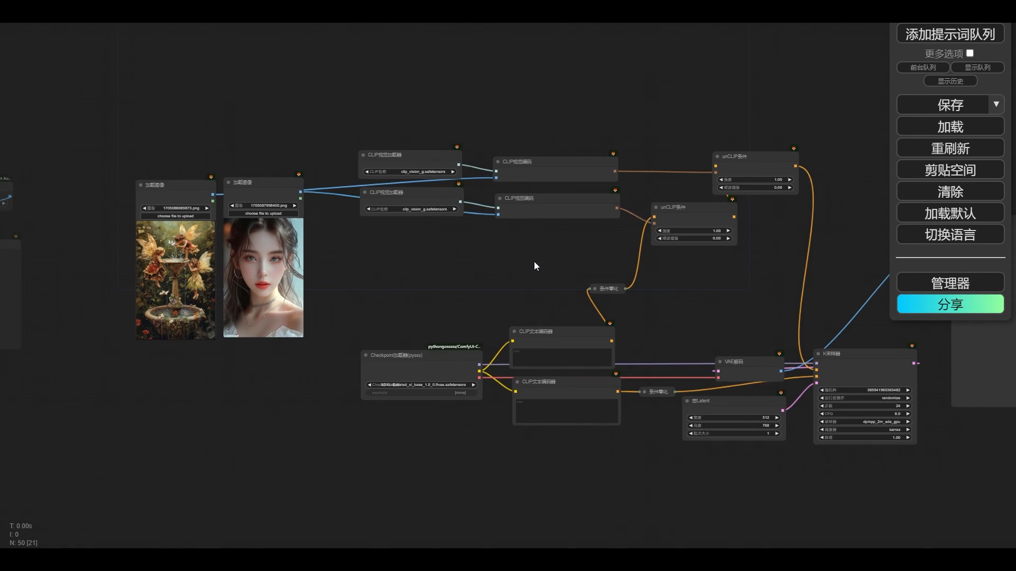
drag(591, 293, 440, 252)
scroll(587, 267, down, 1)
drag(602, 253, 493, 215)
click(508, 280)
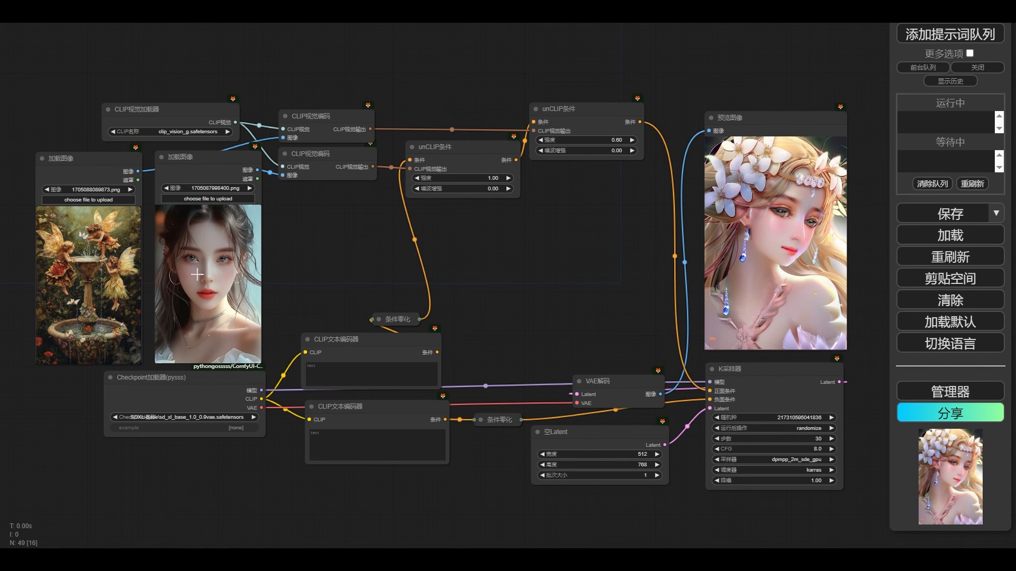
drag(577, 245, 572, 197)
scroll(554, 232, up, 1)
click(619, 426)
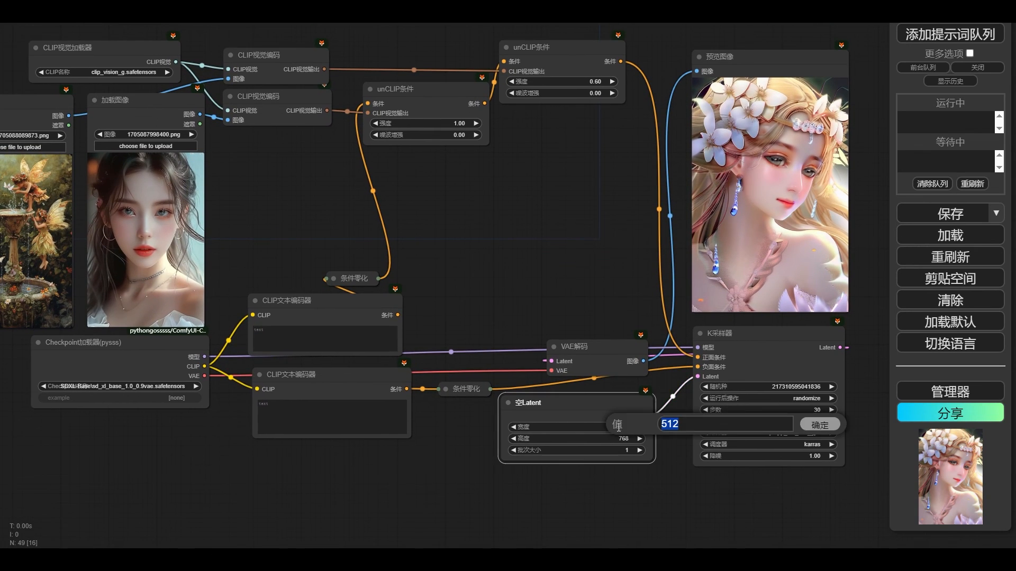
drag(569, 265, 565, 209)
scroll(565, 208, down, 2)
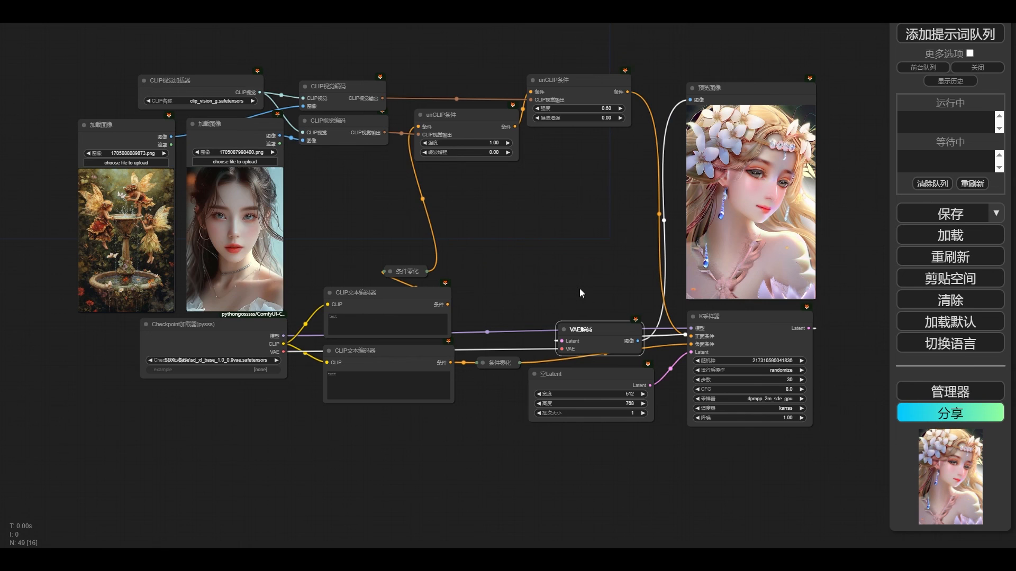
click(579, 288)
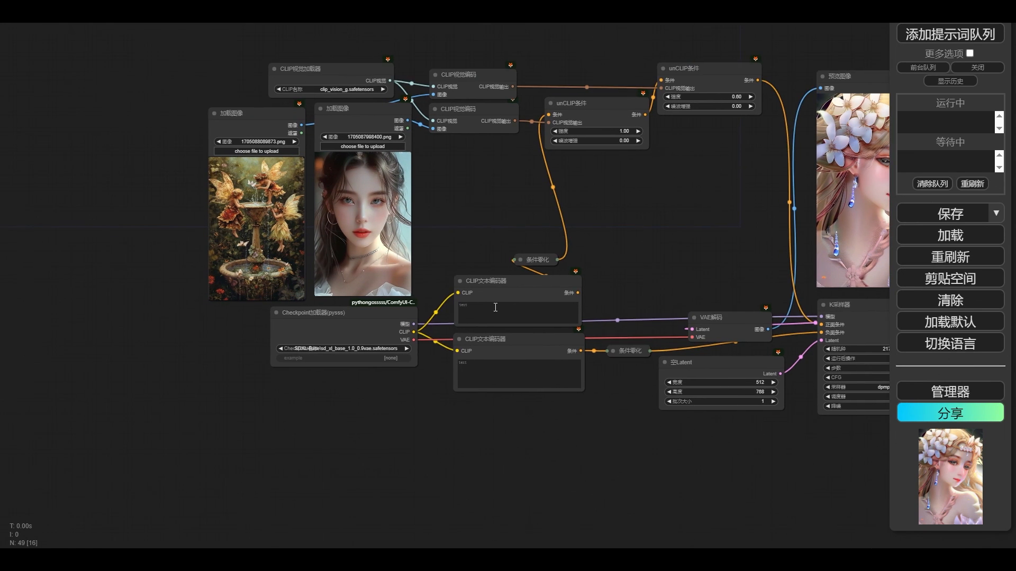
Step: Delete the 条件零化 between the upper CLIP文本编码器 and unCLIP条件, linking the encoder directly to unCLIP条件
click(495, 307)
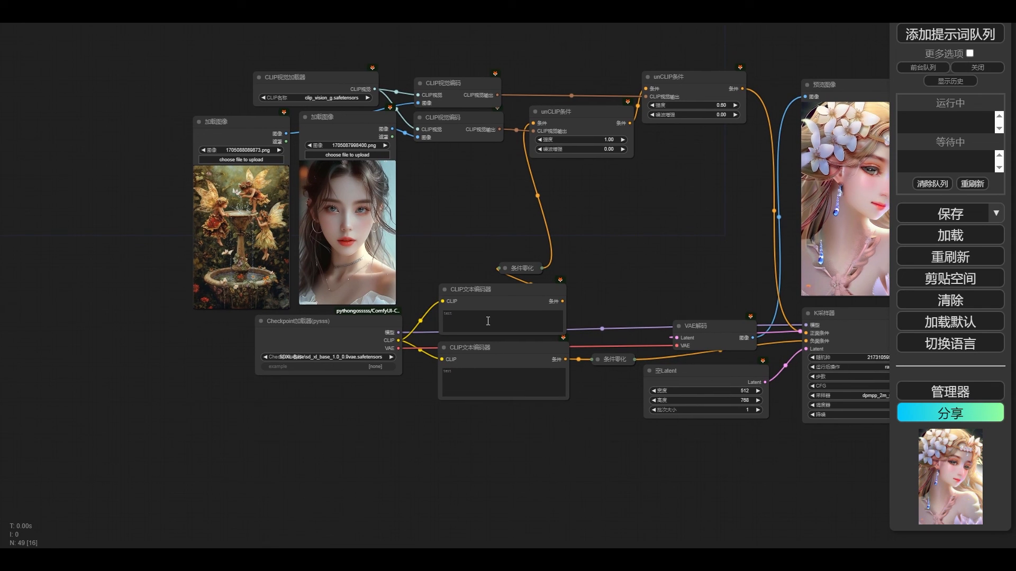
click(496, 315)
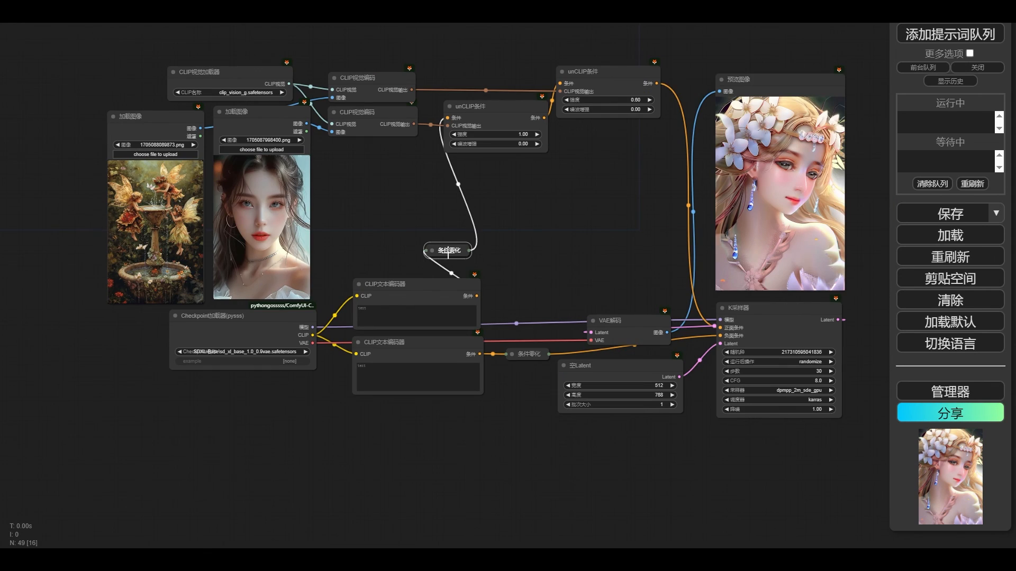
drag(446, 252, 449, 255)
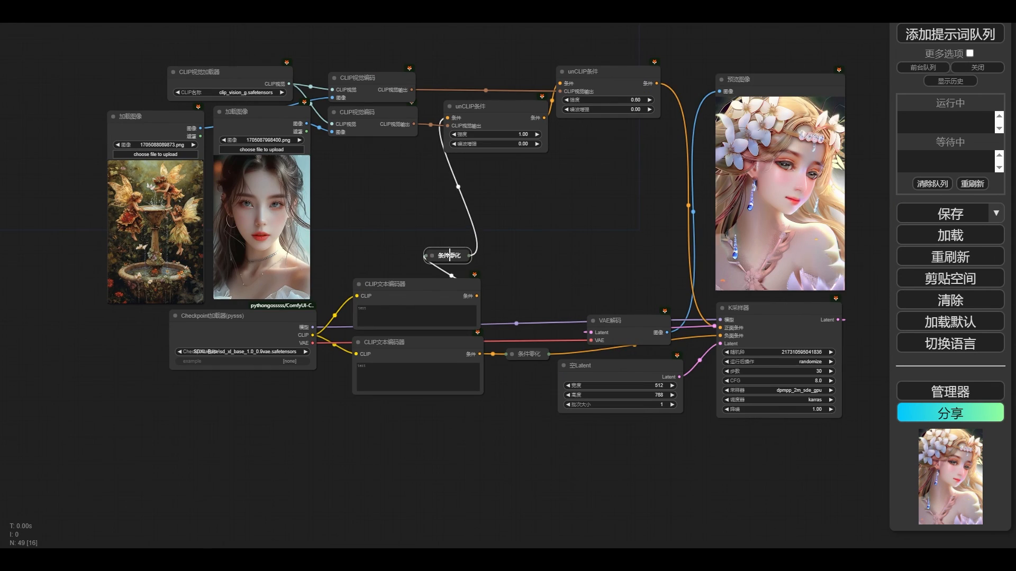
key(Delete)
click(380, 309)
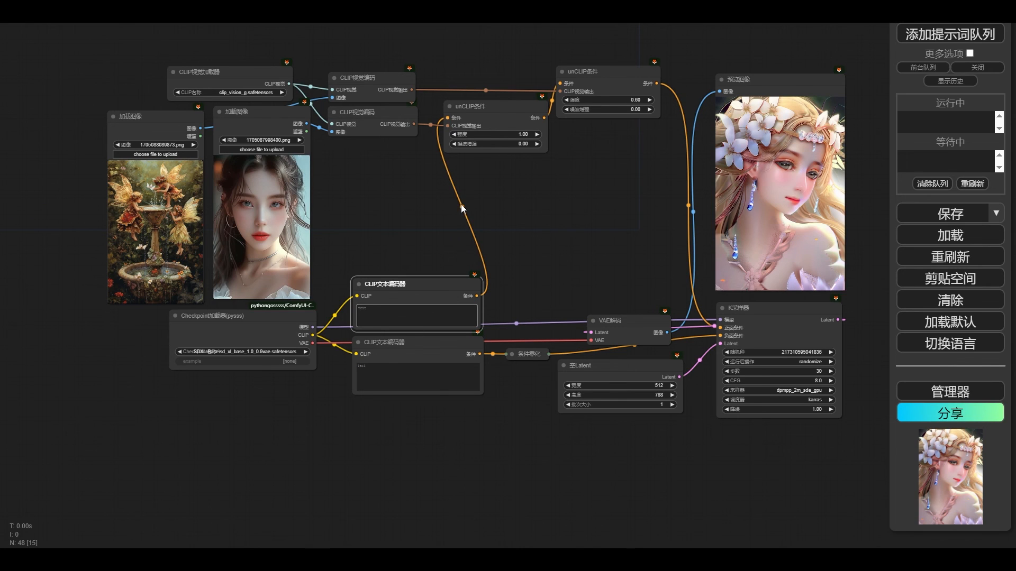
drag(461, 208, 485, 187)
Step: Select the two reference 加载图像 nodes and shift both CLIP文本编码器 nodes slightly to the right
click(383, 365)
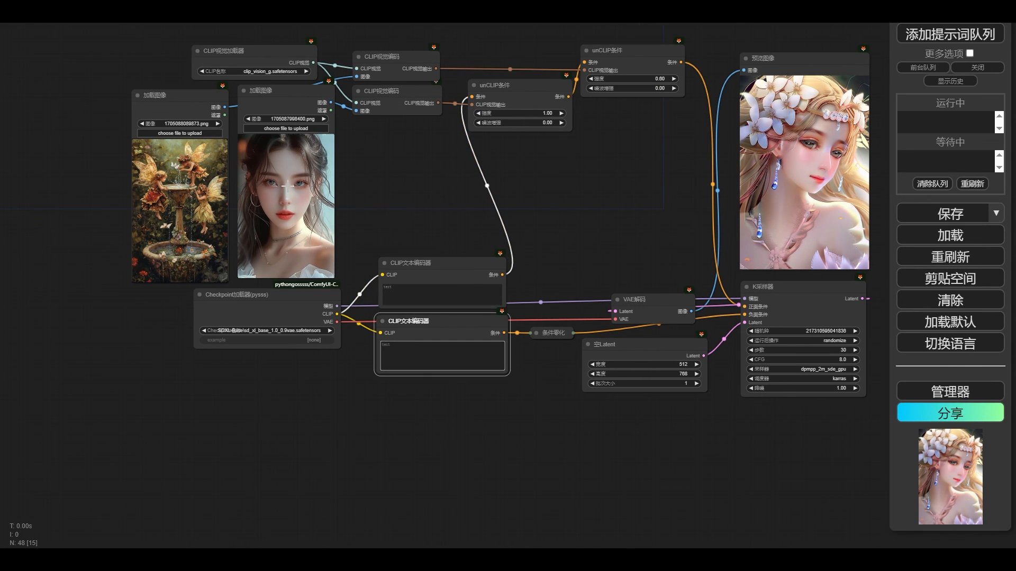
drag(359, 182, 165, 214)
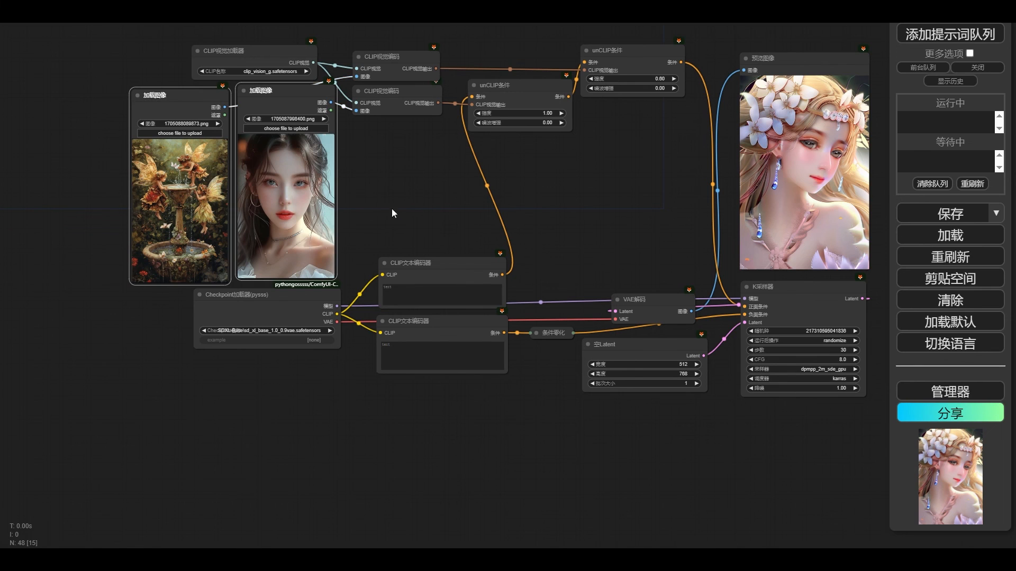
drag(435, 273, 437, 272)
drag(423, 321, 427, 320)
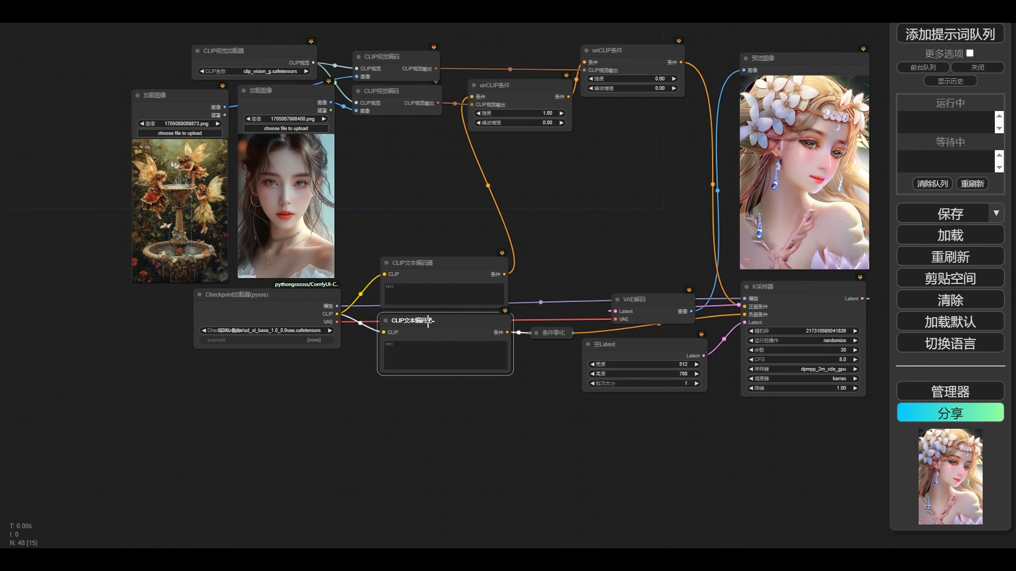
click(420, 223)
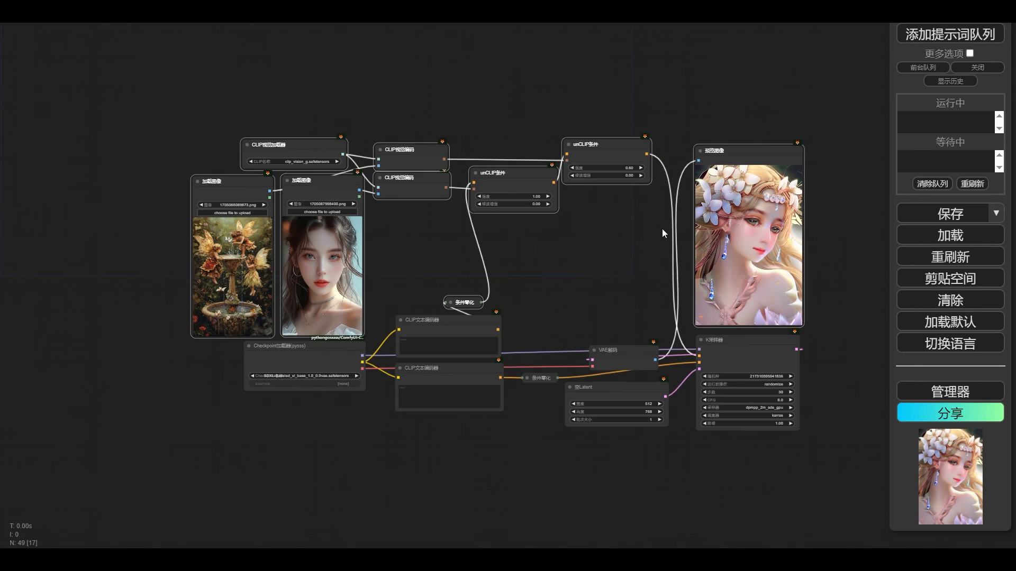
Step: Link the first ControlNet应用(高级)'s 正面条件 and 负面条件 outputs to the copied ControlNet应用(高级) and place the copy beside it
drag(617, 235, 627, 435)
drag(611, 263, 653, 332)
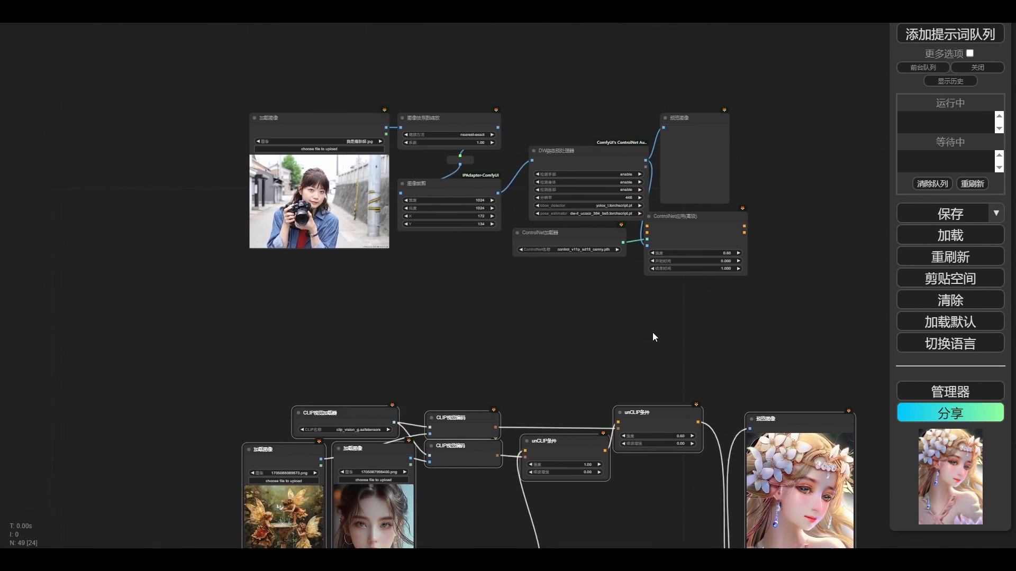
scroll(679, 296, up, 5)
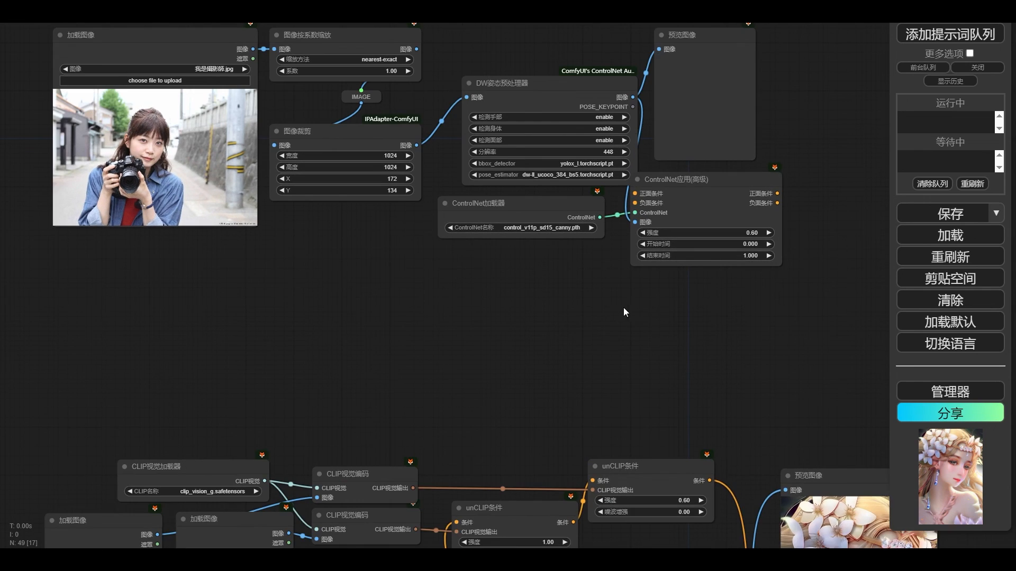
scroll(623, 312, down, 5)
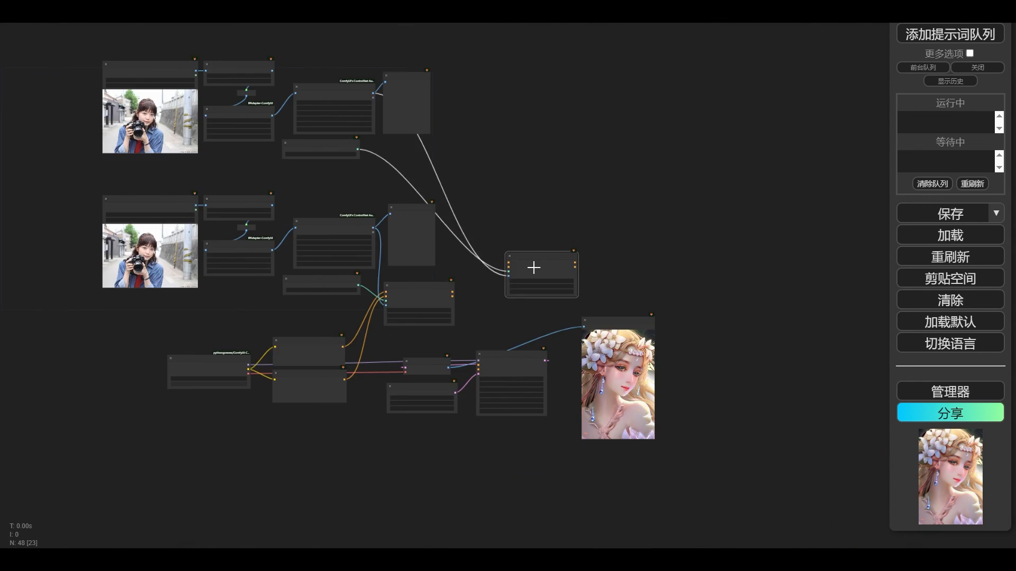
scroll(459, 247, up, 9)
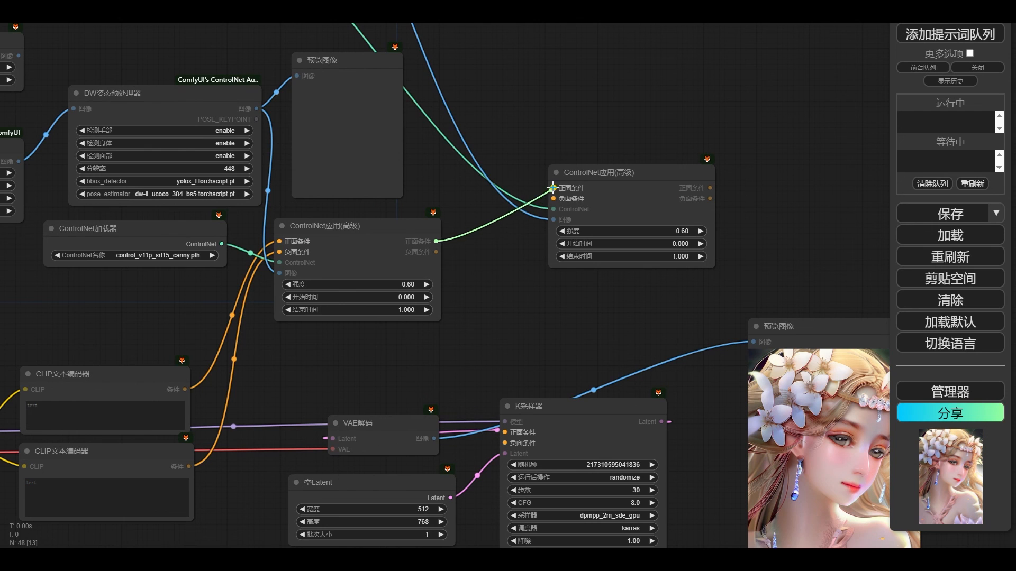
drag(436, 252, 553, 198)
drag(606, 173, 523, 232)
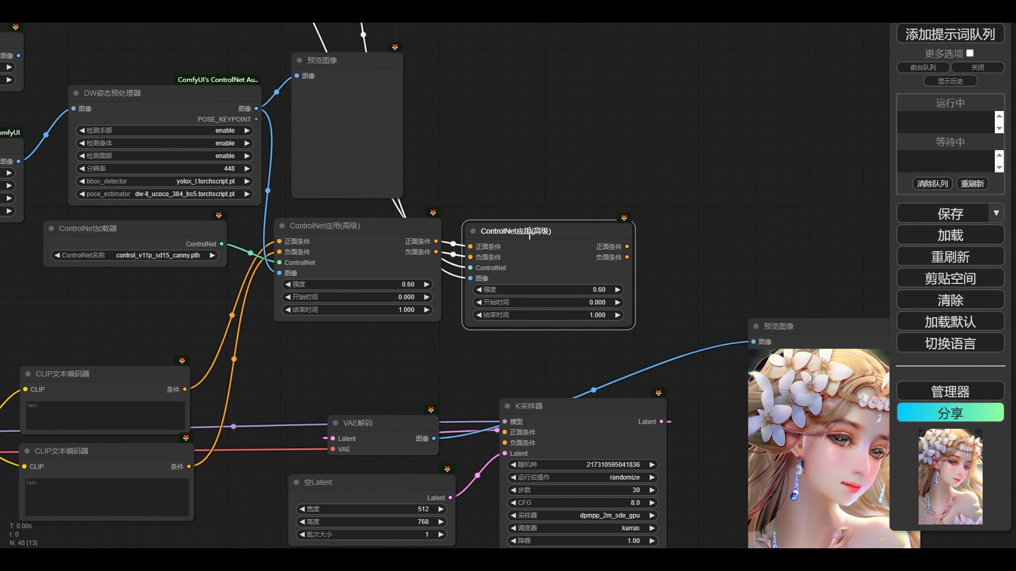
Step: Connect the second ControlNet应用(高级)'s 正面条件 and 负面条件 outputs to the matching inputs of K采样器
drag(678, 295, 707, 190)
drag(655, 141, 533, 327)
drag(654, 153, 533, 338)
drag(456, 226, 485, 357)
scroll(485, 357, up, 1)
mouse_move(598, 245)
mouse_down()
mouse_move(598, 231)
mouse_move(592, 249)
mouse_up()
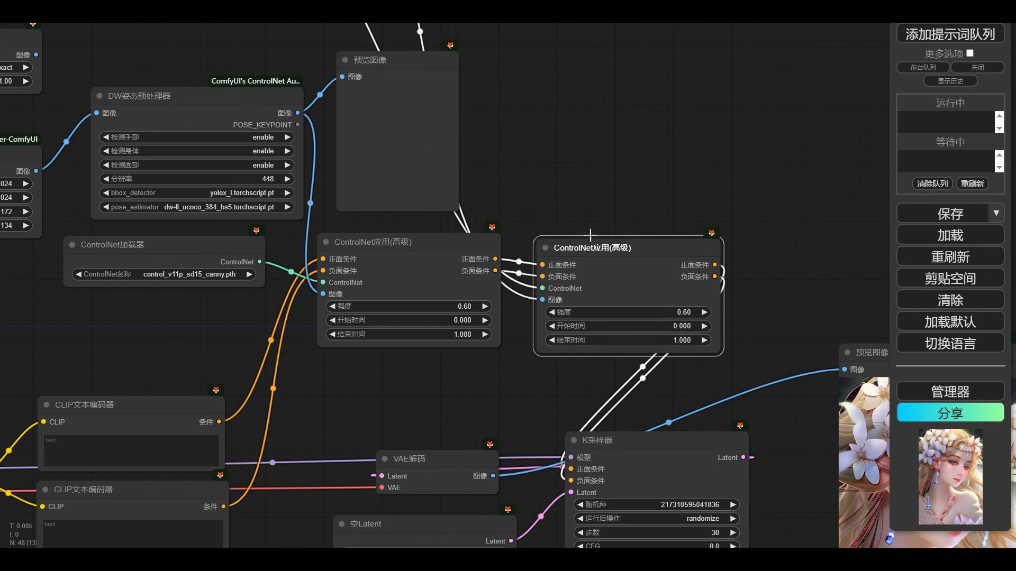
Step: Align the lower branch's 预览图像 above the first ControlNet应用(高级) and settle the second ControlNet应用(高级) next to it
scroll(610, 180, down, 5)
drag(611, 180, 649, 284)
drag(628, 332, 629, 333)
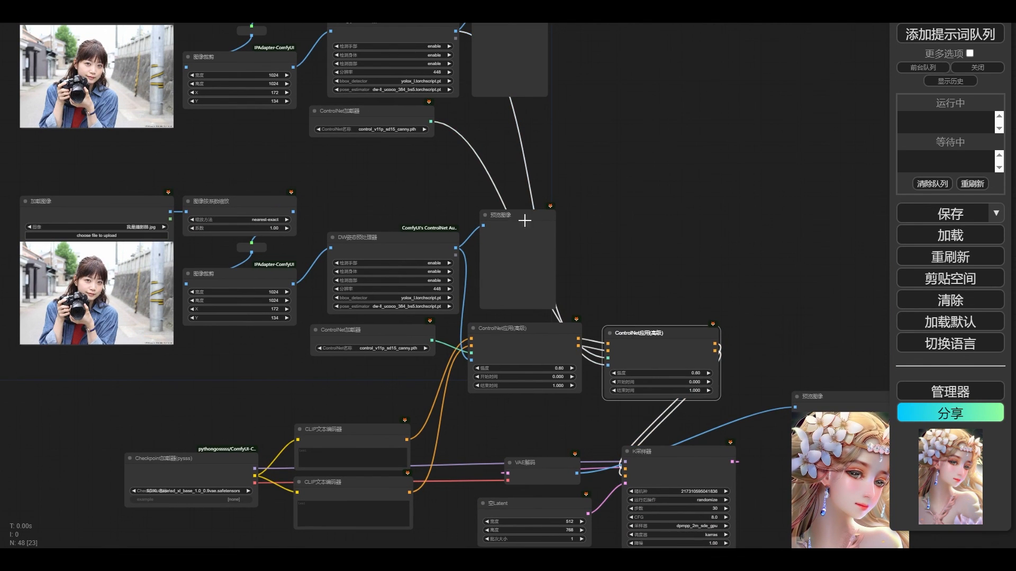
drag(524, 220, 513, 223)
drag(620, 150, 750, 258)
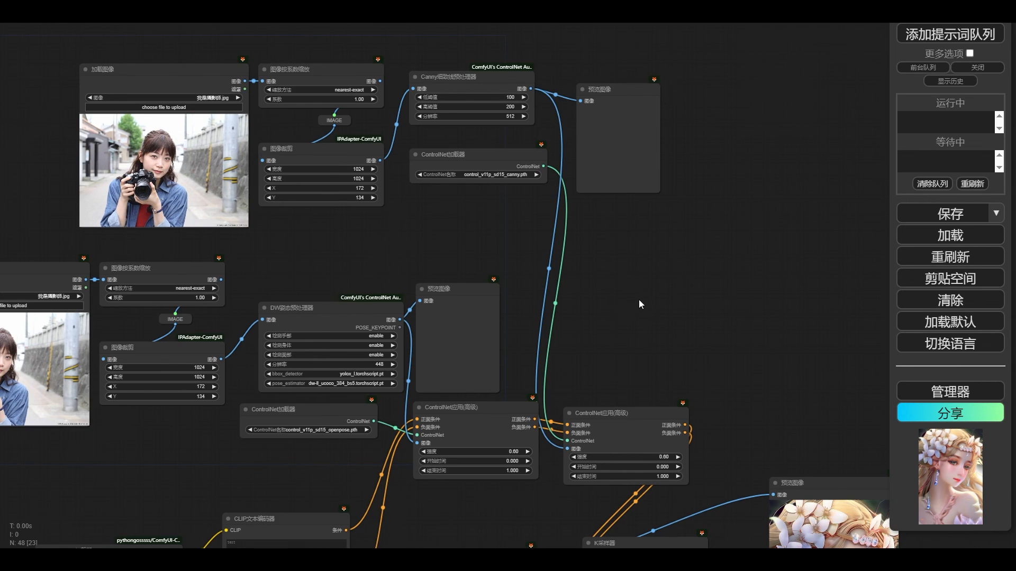
Step: Examine the stacked Canny and OpenPose ControlNet branches and how their conditions run in series to K采样器
scroll(639, 300, down, 2)
drag(645, 326, 596, 233)
scroll(654, 271, down, 1)
scroll(596, 233, down, 1)
drag(524, 343, 540, 377)
scroll(600, 275, up, 3)
scroll(614, 297, down, 2)
scroll(539, 318, up, 3)
scroll(540, 319, down, 2)
scroll(532, 347, down, 1)
scroll(534, 371, down, 1)
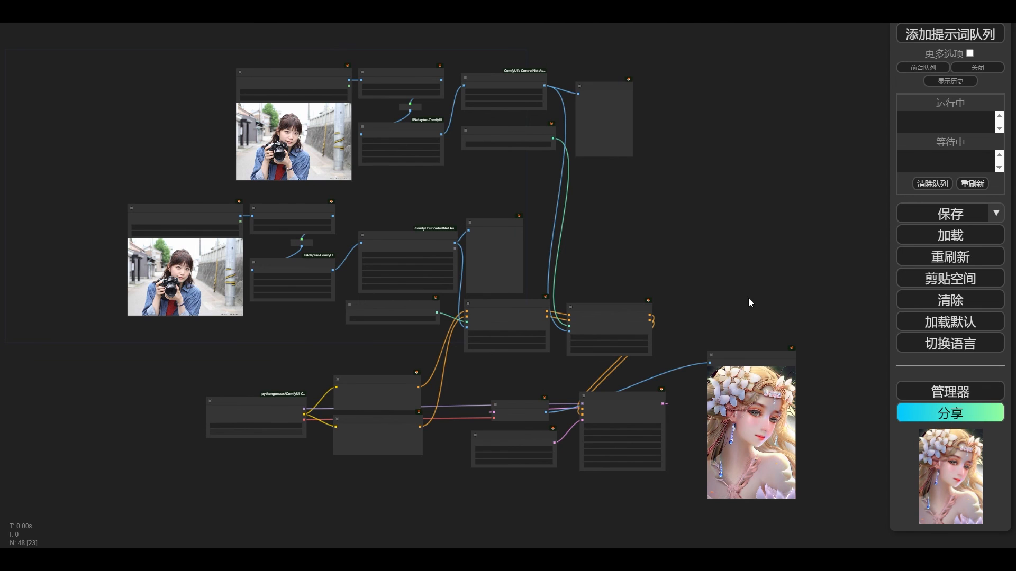
click(614, 112)
drag(700, 278, 682, 244)
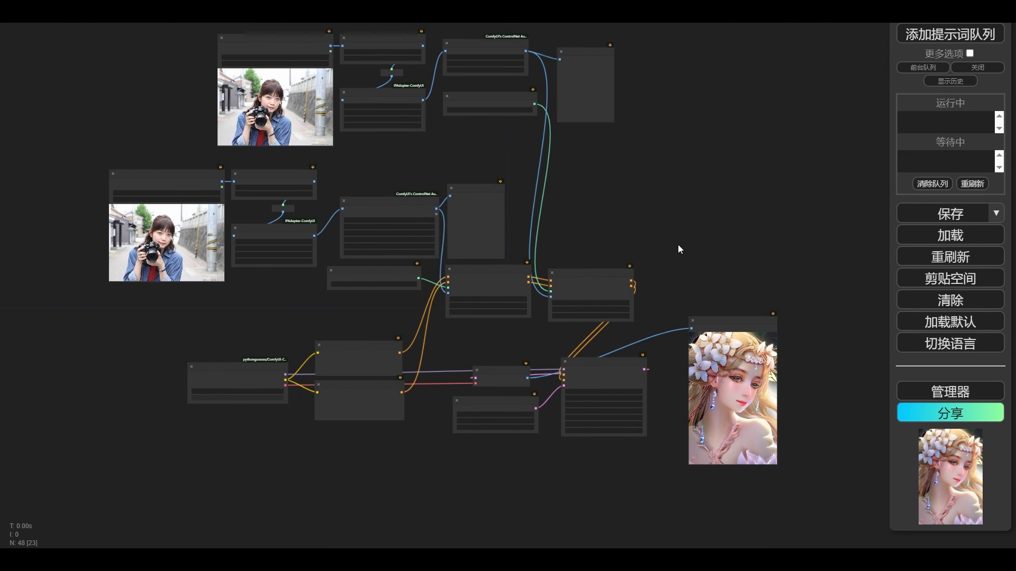
click(494, 290)
Step: Move VAE解码, 空Latent, K采样器 and the generated picture's 预览图像 to the right, clear of the ControlNet应用(高级) nodes
drag(661, 345, 471, 433)
drag(582, 376, 755, 375)
drag(720, 323, 872, 334)
scroll(520, 373, down, 3)
Step: Lower both ControlNet应用(高级) nodes and line them up side by side between the text encoders and K采样器
drag(495, 302, 492, 312)
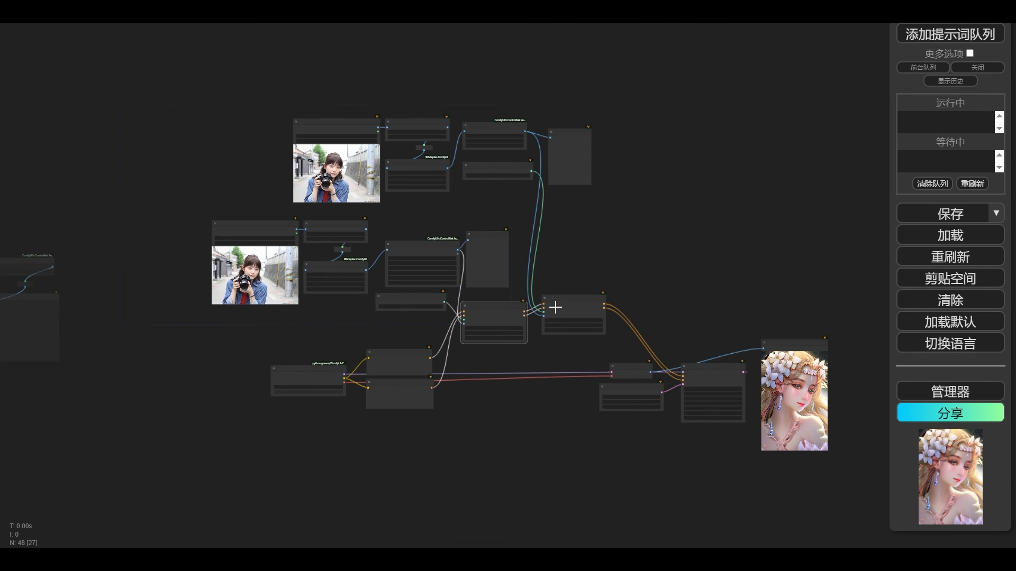
drag(555, 307, 557, 311)
click(585, 277)
mouse_move(497, 312)
mouse_down()
mouse_move(486, 360)
mouse_move(495, 323)
mouse_up()
drag(574, 310, 565, 322)
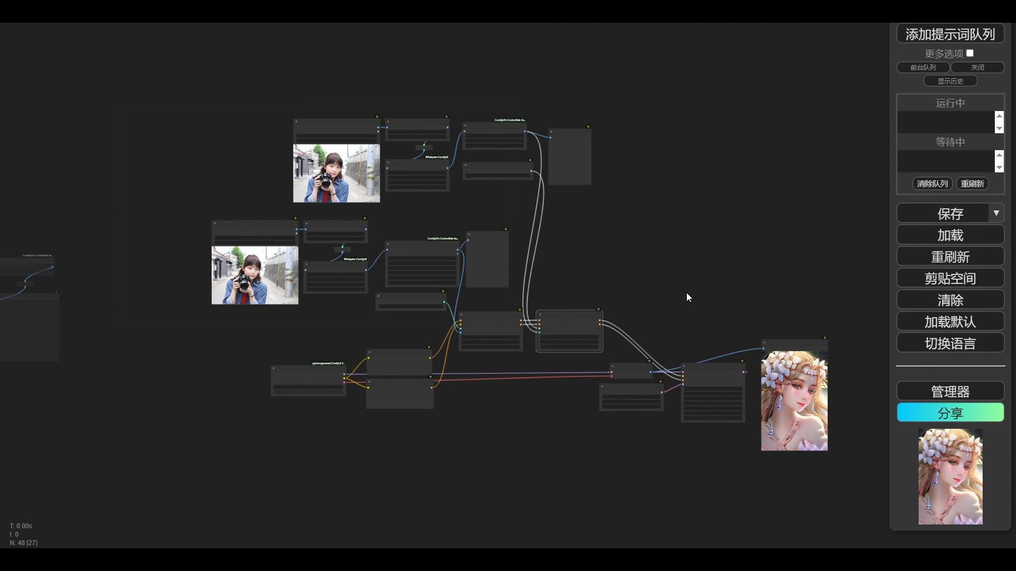
scroll(659, 310, up, 4)
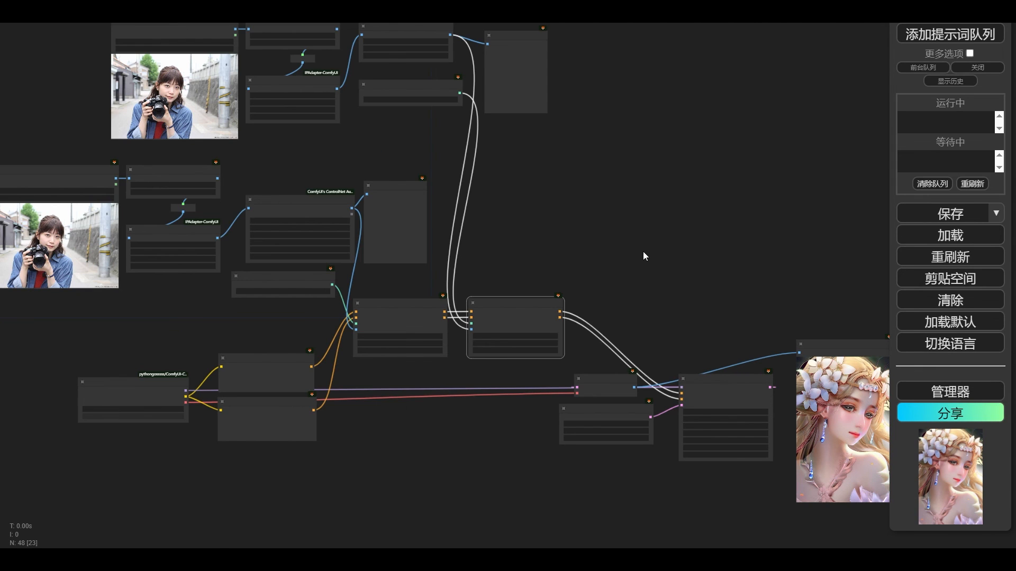